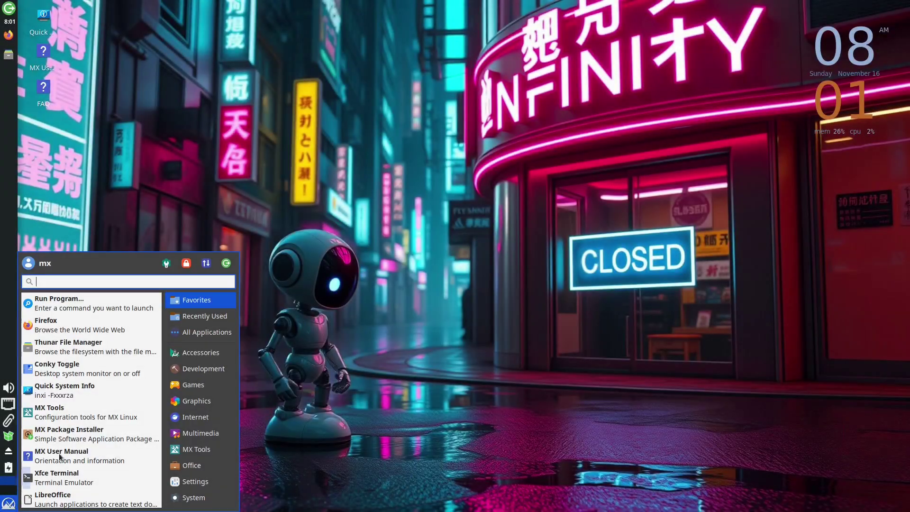
Open Power Manager from a Whisker menu search for 'power' and move its window higher.
{"action": "type", "text": "power"}
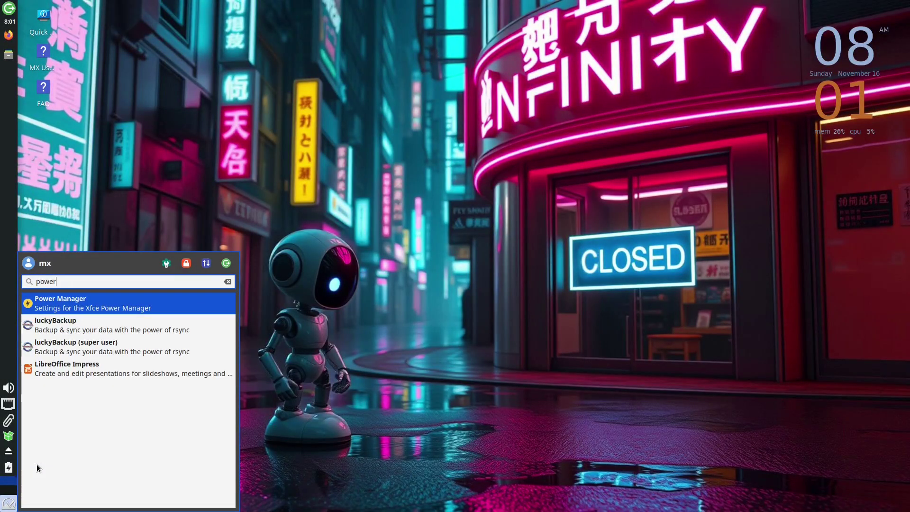
{"action": "key", "text": "Return"}
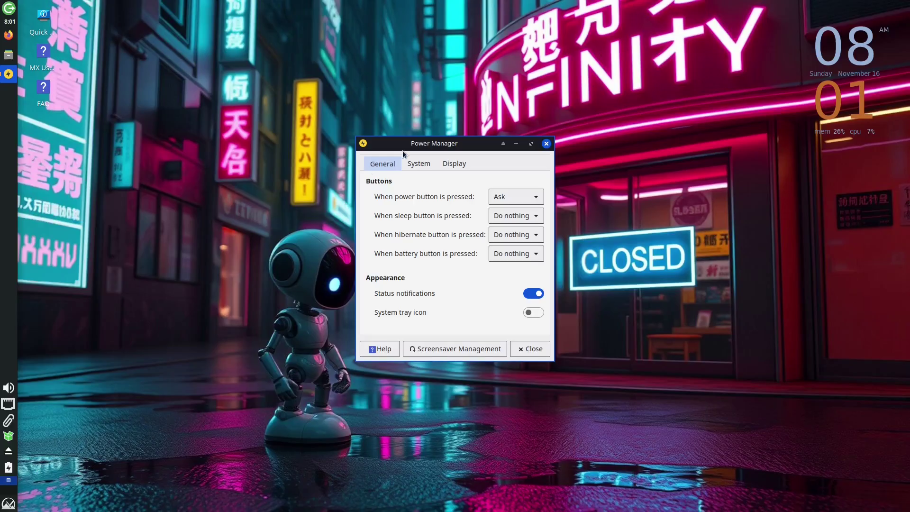
{"action": "left_click_drag", "start_coordinate": [455, 146], "coordinate": [445, 89]}
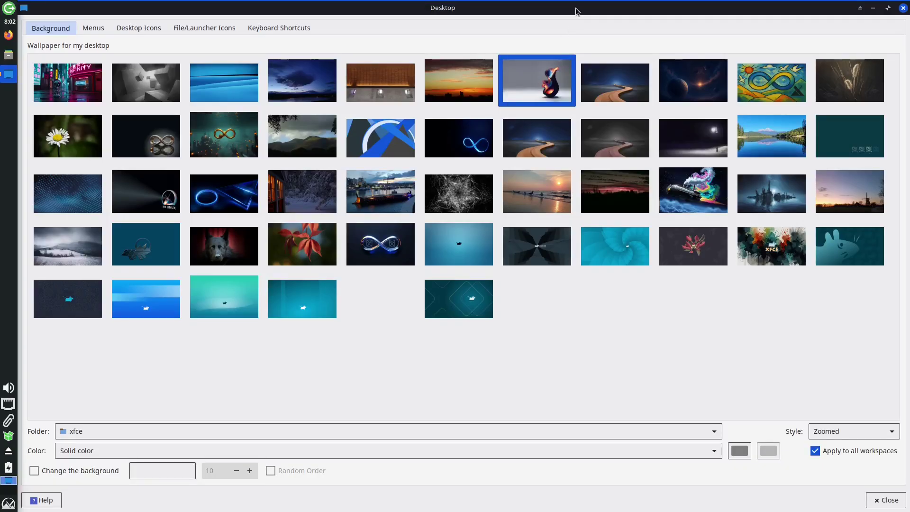
Shrink and reposition Desktop settings to show the wallpaper, then view the Menus and Icons options.
{"action": "left_click_drag", "start_coordinate": [575, 9], "coordinate": [522, 100]}
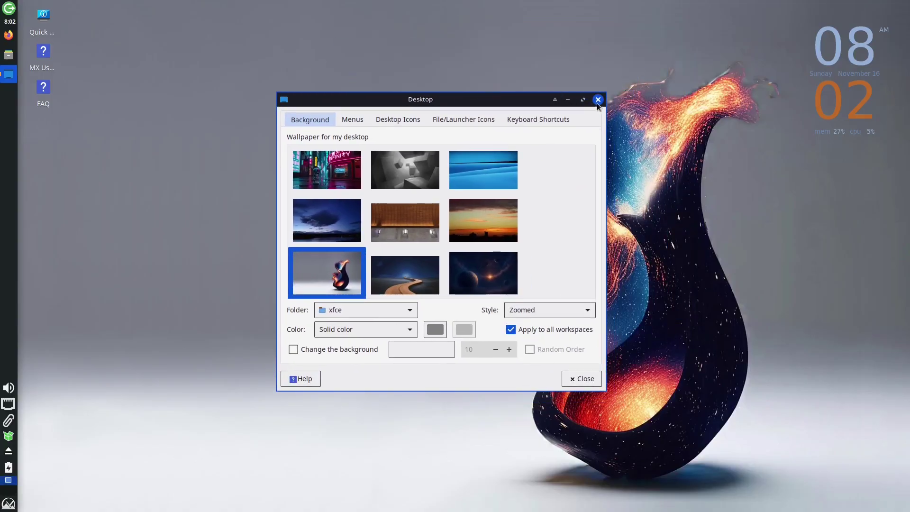
{"action": "left_click", "coordinate": [352, 119]}
{"action": "left_click_drag", "start_coordinate": [440, 104], "coordinate": [333, 48]}
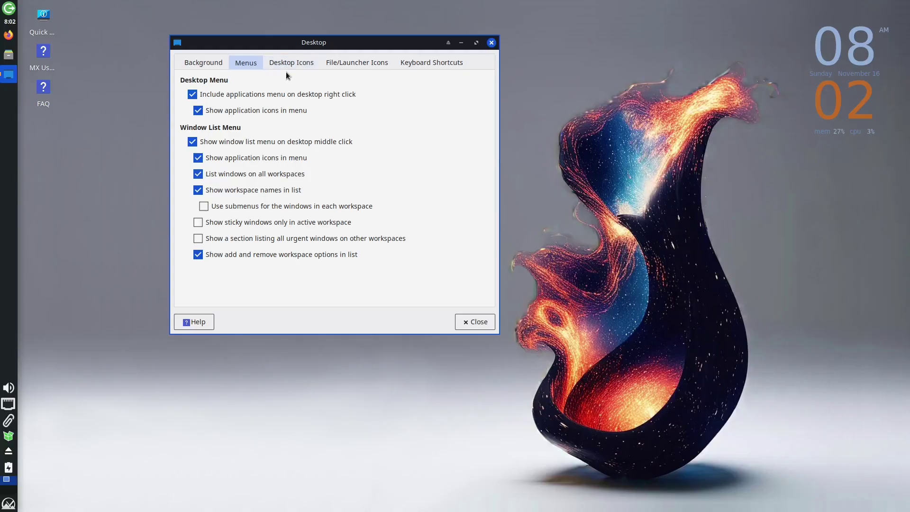
{"action": "left_click", "coordinate": [303, 63]}
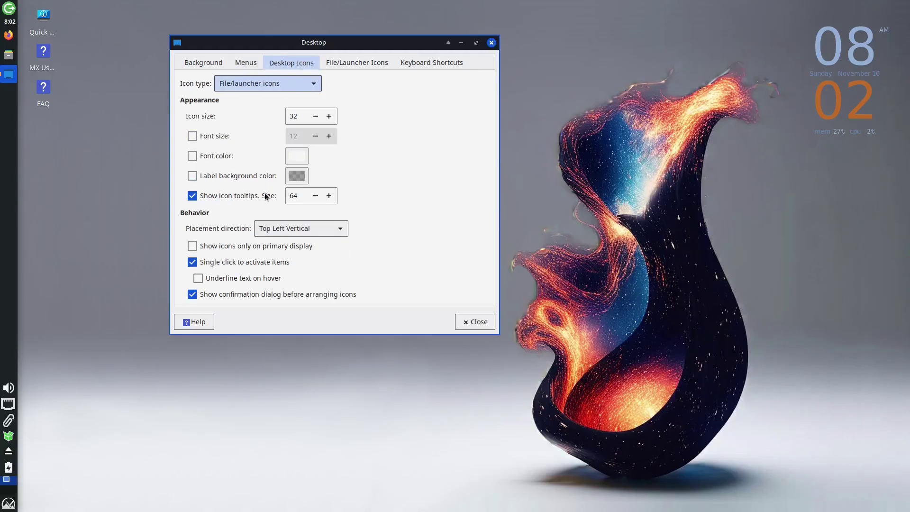
Show the file and launcher icon options, then choose Customize the disk layout as the installation type.
{"action": "left_click", "coordinate": [363, 67]}
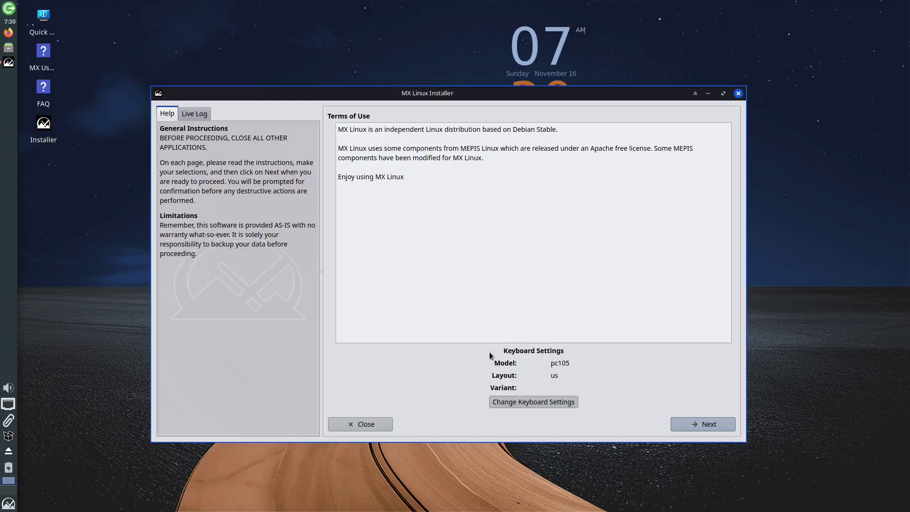
{"action": "left_click", "coordinate": [713, 429]}
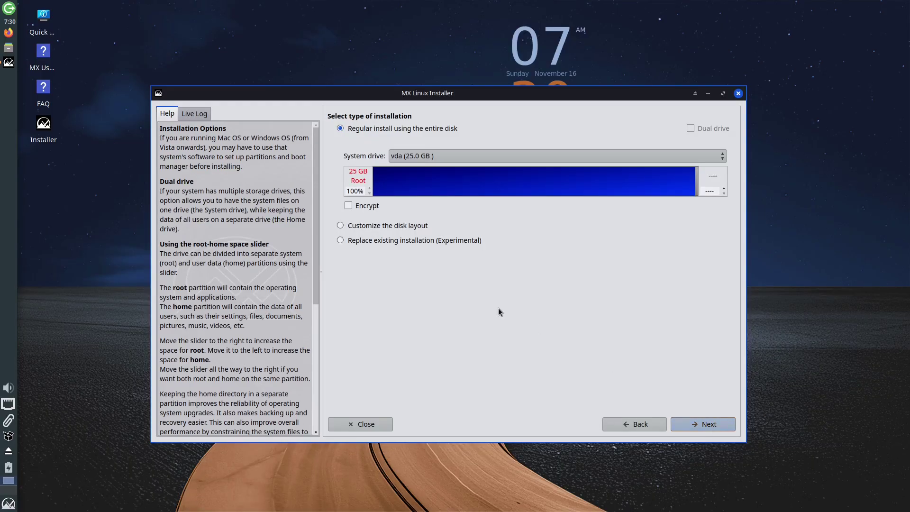
{"action": "left_click", "coordinate": [398, 241]}
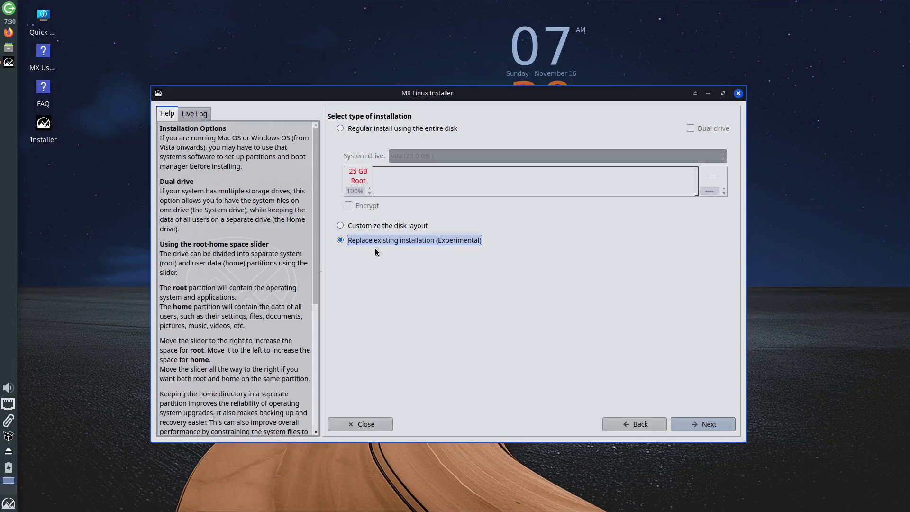
{"action": "left_click", "coordinate": [379, 226]}
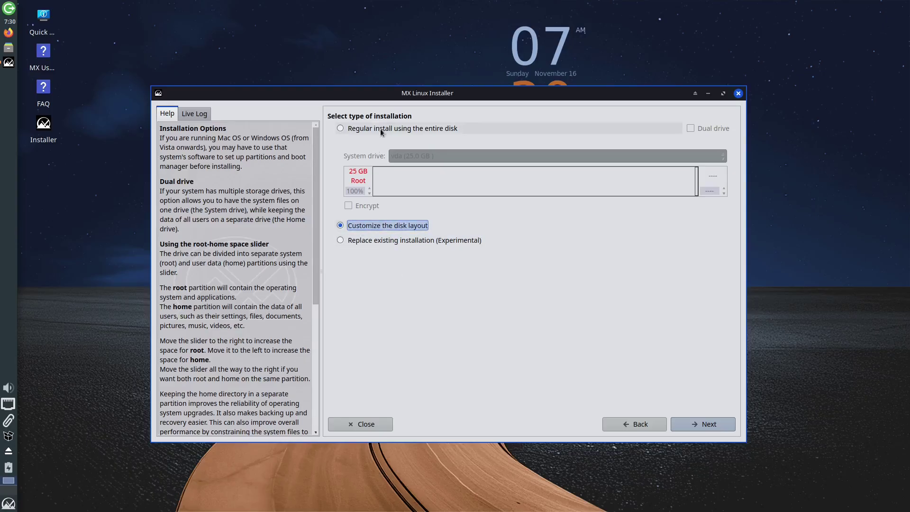
{"action": "left_click", "coordinate": [382, 130]}
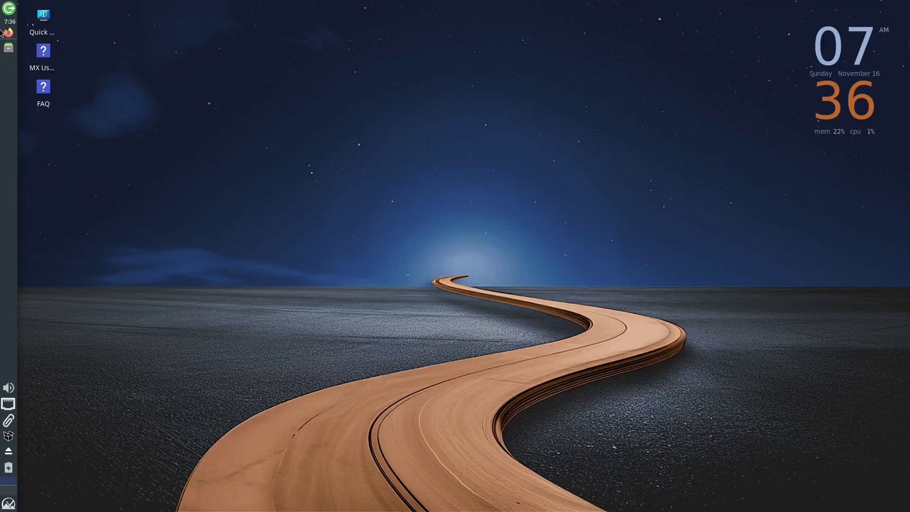
{"action": "left_click", "coordinate": [8, 8]}
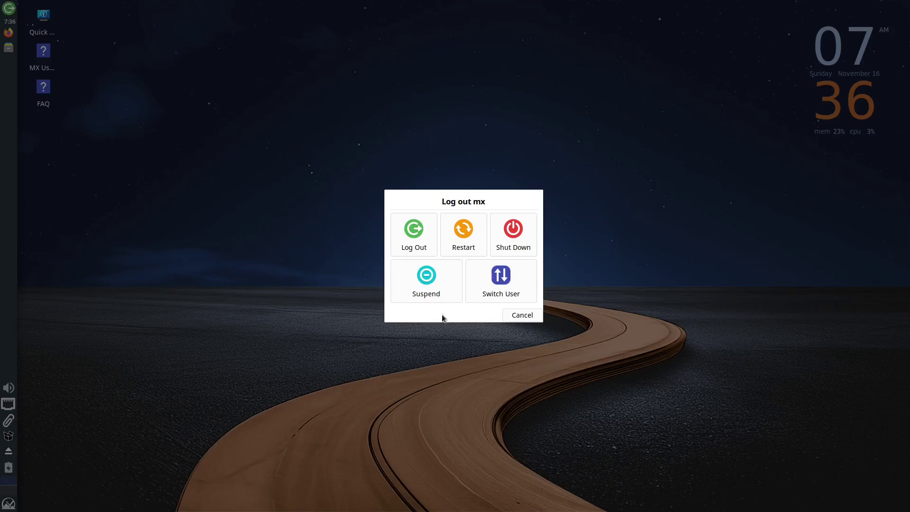
{"action": "left_click", "coordinate": [521, 317]}
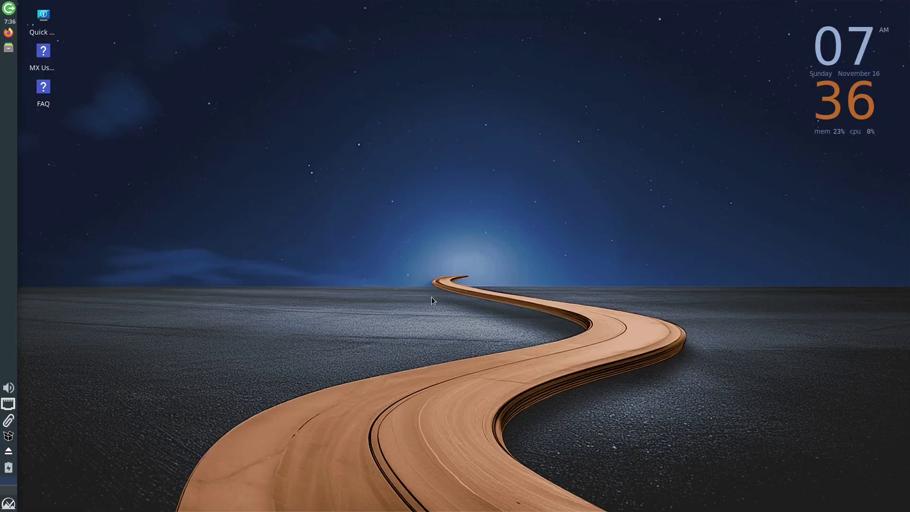
{"action": "key", "text": "super+e"}
{"action": "left_click", "coordinate": [567, 24]}
{"action": "left_click", "coordinate": [6, 506]}
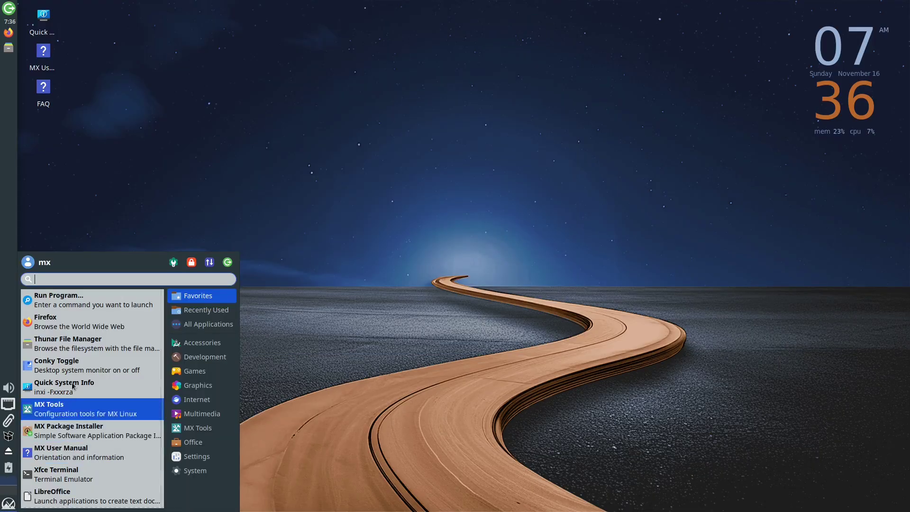
{"action": "left_click", "coordinate": [205, 357]}
{"action": "left_click", "coordinate": [197, 399]}
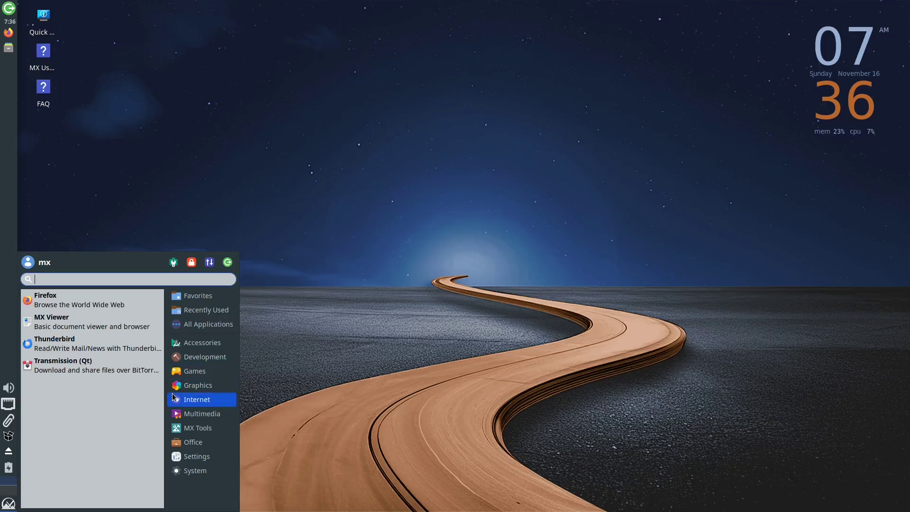
{"action": "left_click", "coordinate": [379, 305]}
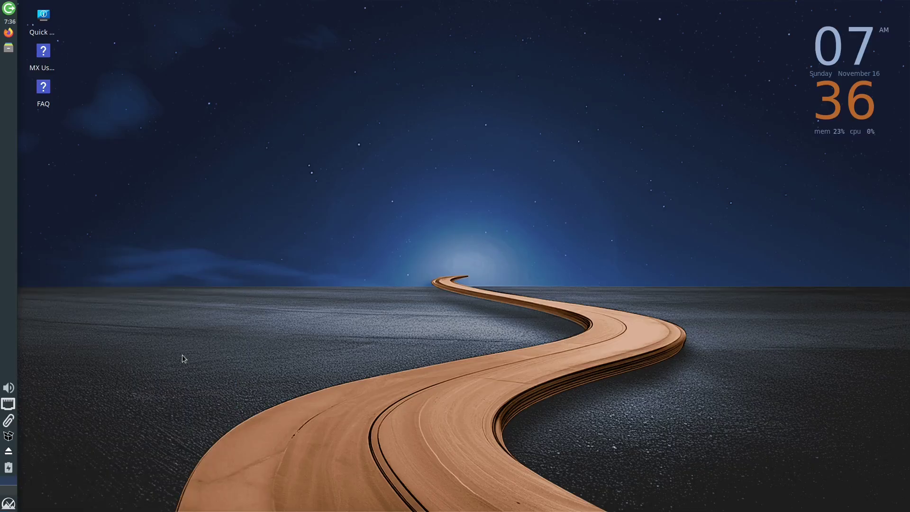
{"action": "left_click", "coordinate": [10, 405]}
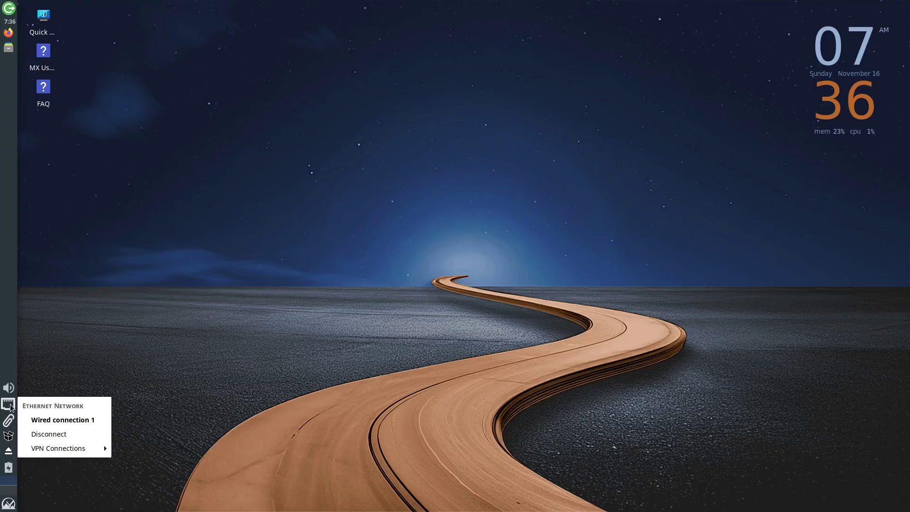
{"action": "left_click", "coordinate": [8, 389]}
{"action": "left_click", "coordinate": [8, 389]}
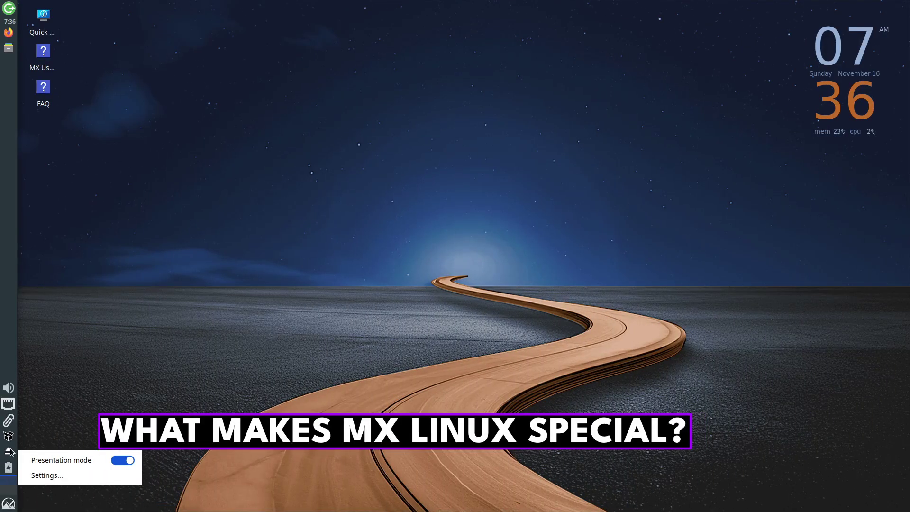
{"action": "key", "text": "Escape"}
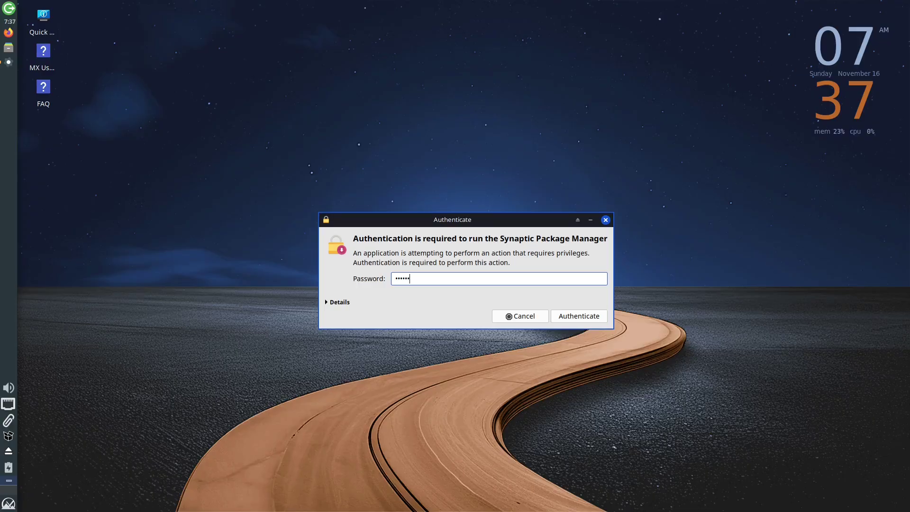
{"action": "key", "text": "Return"}
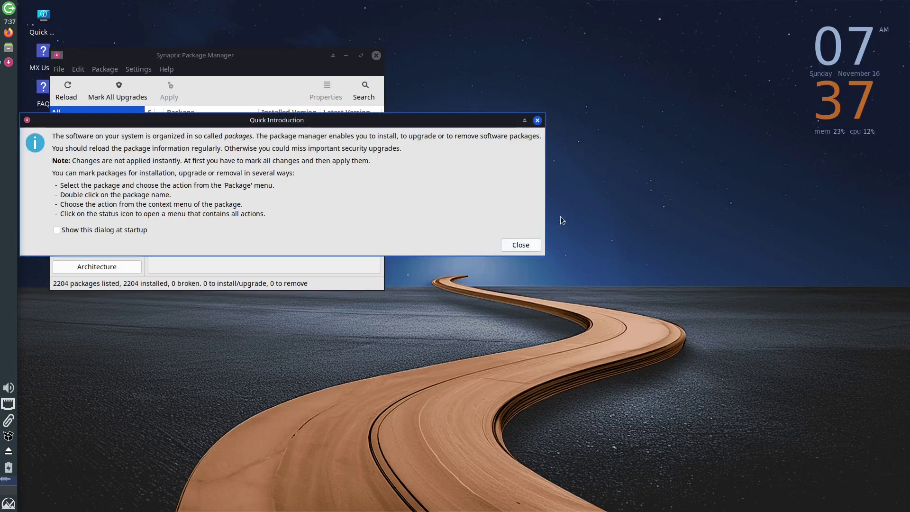
{"action": "left_click", "coordinate": [526, 246]}
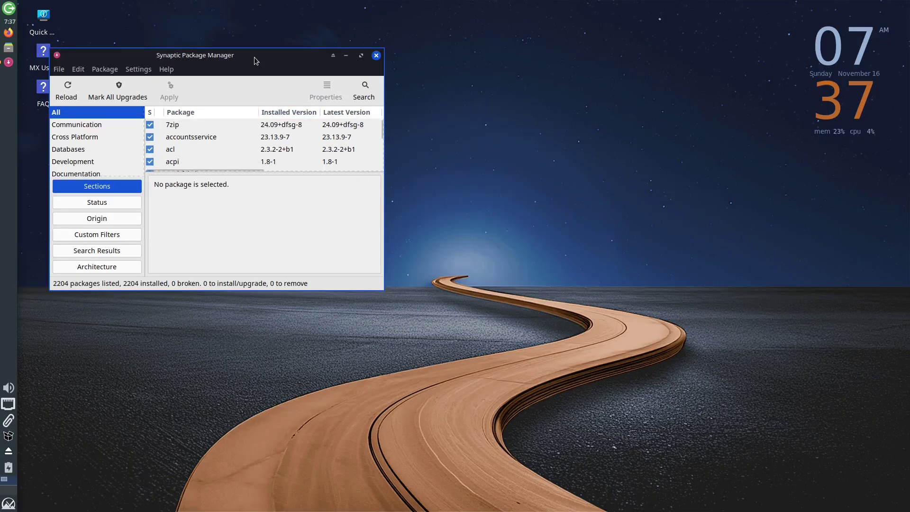
{"action": "left_click_drag", "start_coordinate": [254, 57], "coordinate": [456, 74]}
{"action": "left_click", "coordinate": [580, 72]}
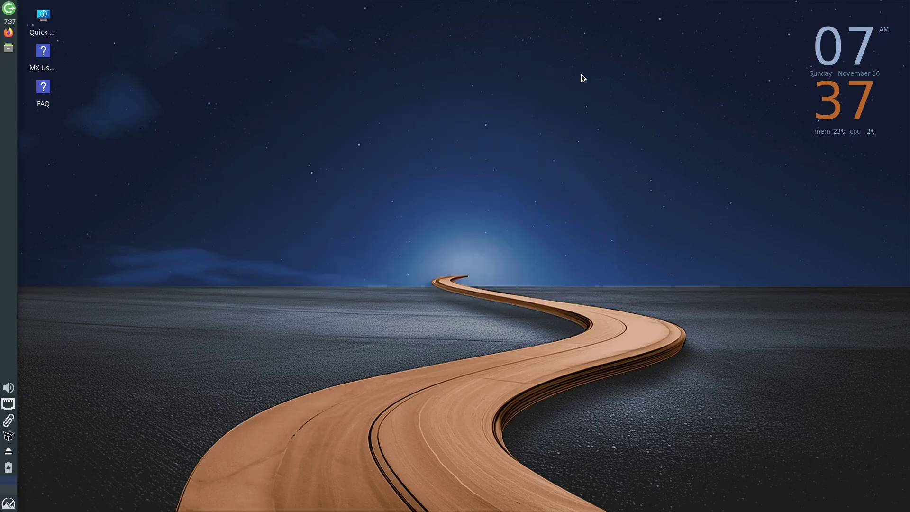
Close Firefox, then launch MX Tools via an 'mxt' menu search and scroll its tool list.
{"action": "left_click", "coordinate": [9, 32]}
{"action": "key", "text": "alt+F4"}
{"action": "key", "text": "super"}
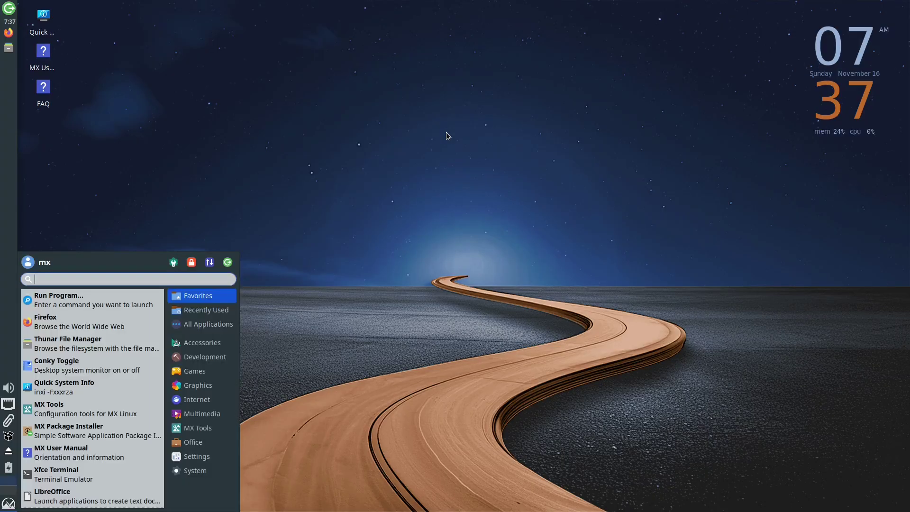
{"action": "type", "text": "mxt"}
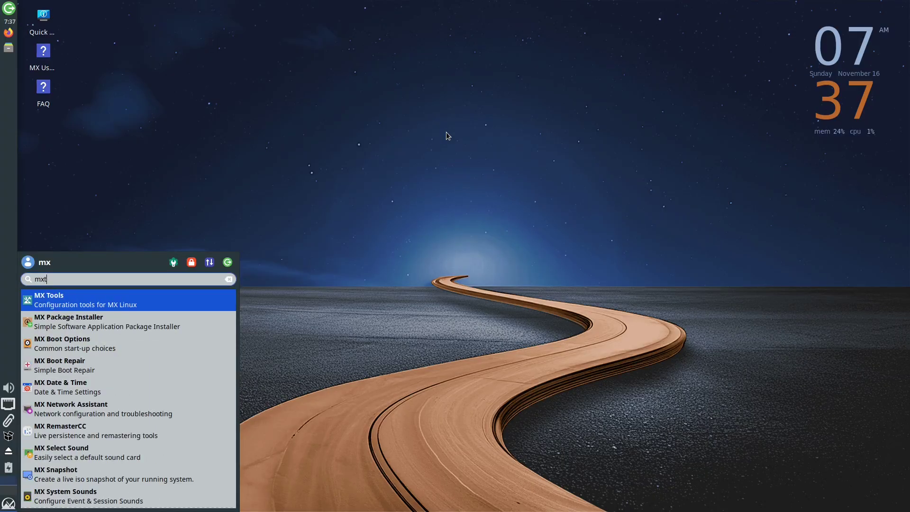
{"action": "key", "text": "Return"}
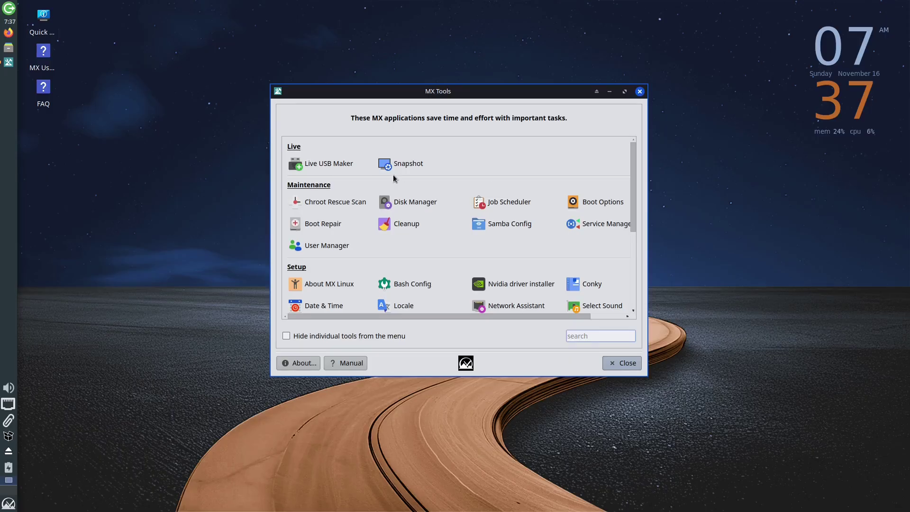
{"action": "scroll", "coordinate": [394, 178], "scroll_direction": "down", "scroll_amount": 3}
{"action": "scroll", "coordinate": [394, 178], "scroll_direction": "up", "scroll_amount": 5}
Move MX Tools aside and launch Xfce Terminal from a 'term' menu search.
{"action": "left_click_drag", "start_coordinate": [474, 92], "coordinate": [449, 67]}
{"action": "key", "text": "super"}
{"action": "type", "text": "term"}
{"action": "key", "text": "Return"}
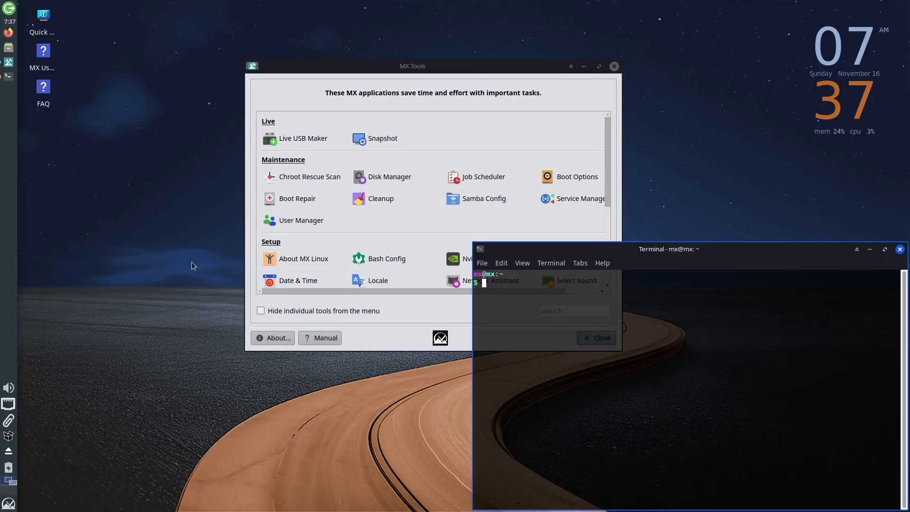
Run 'uname -r' and select the kernel version line 6.12.48+deb13-amd64, then deselect it.
{"action": "type", "text": "uname -r"}
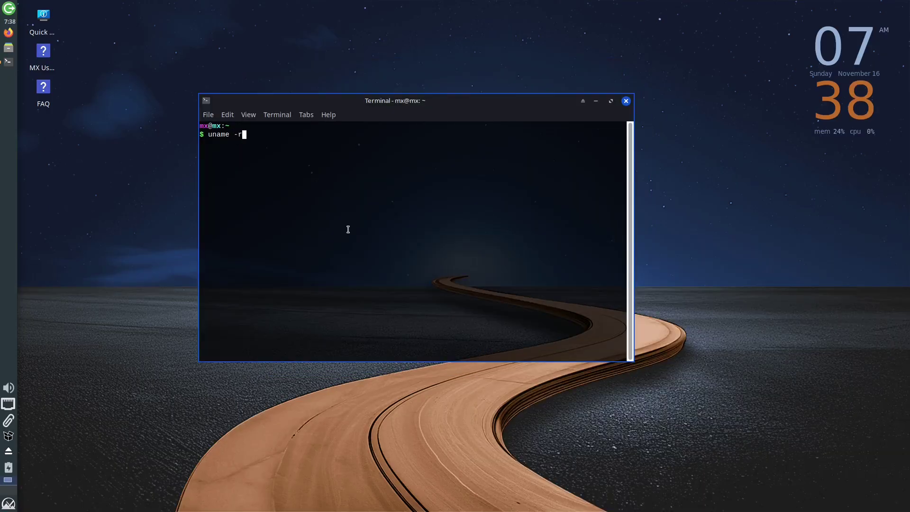
{"action": "key", "text": "Return"}
{"action": "triple_click", "coordinate": [244, 135]}
{"action": "triple_click", "coordinate": [239, 143]}
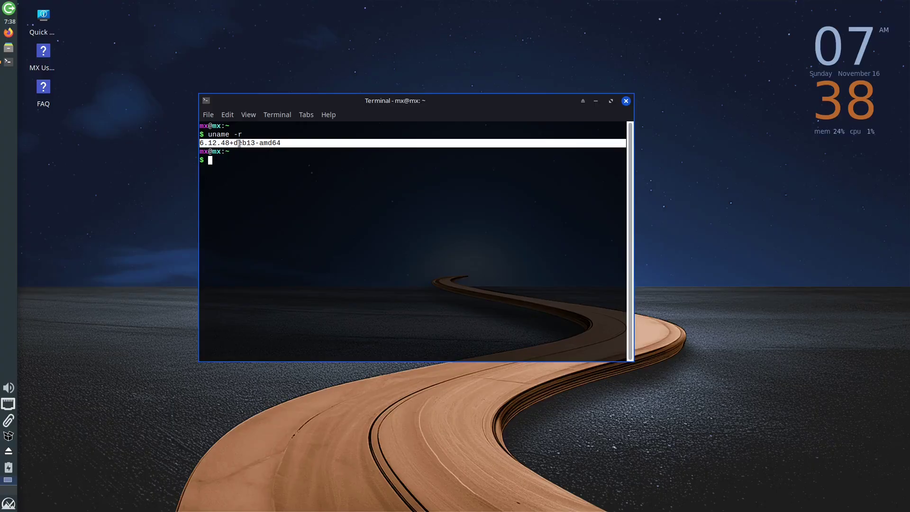
{"action": "left_click", "coordinate": [239, 193]}
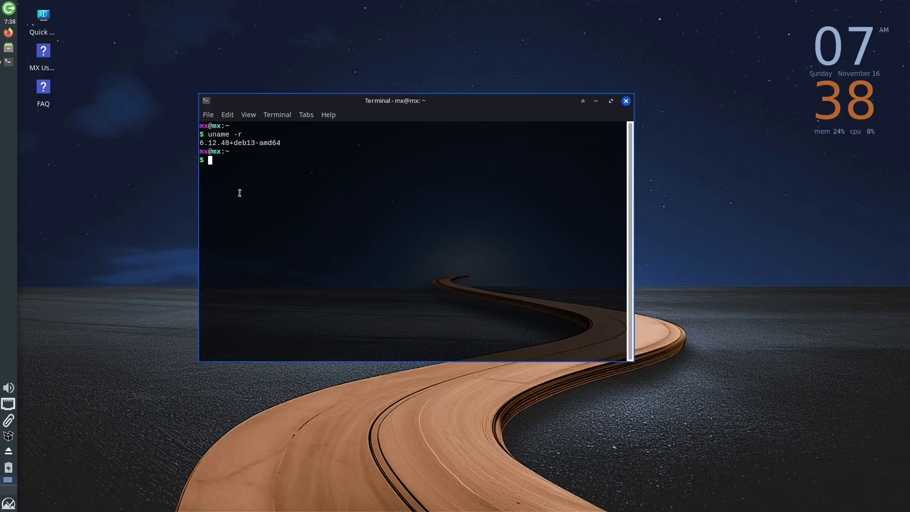
Type 'neo', then find MX Linux third in DistroWatch's ranking, based on Debian Stable and antiX.
{"action": "type", "text": "neo"}
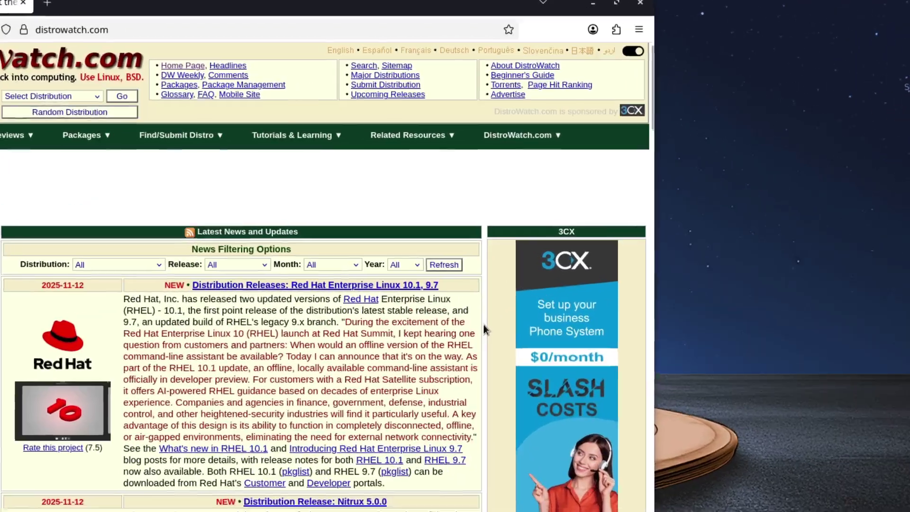
{"action": "scroll", "coordinate": [496, 256], "scroll_direction": "down", "scroll_amount": 10}
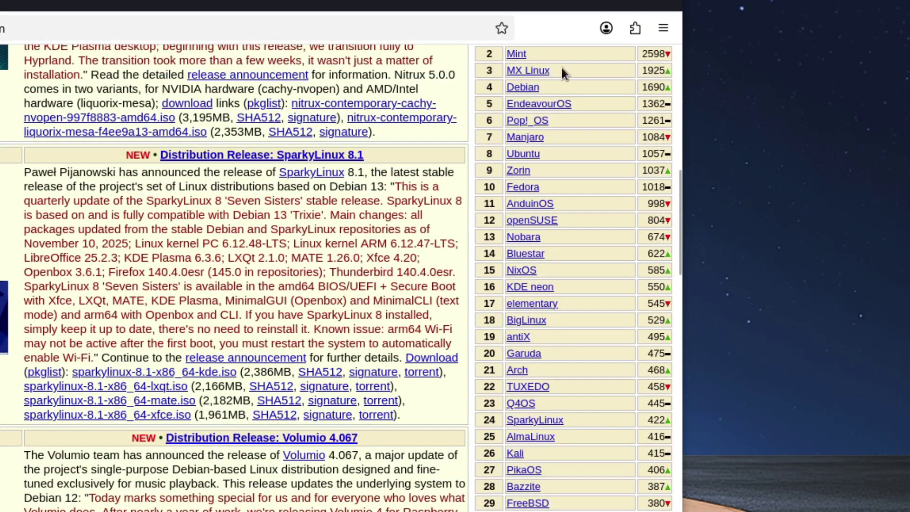
{"action": "mouse_move", "coordinate": [535, 76]}
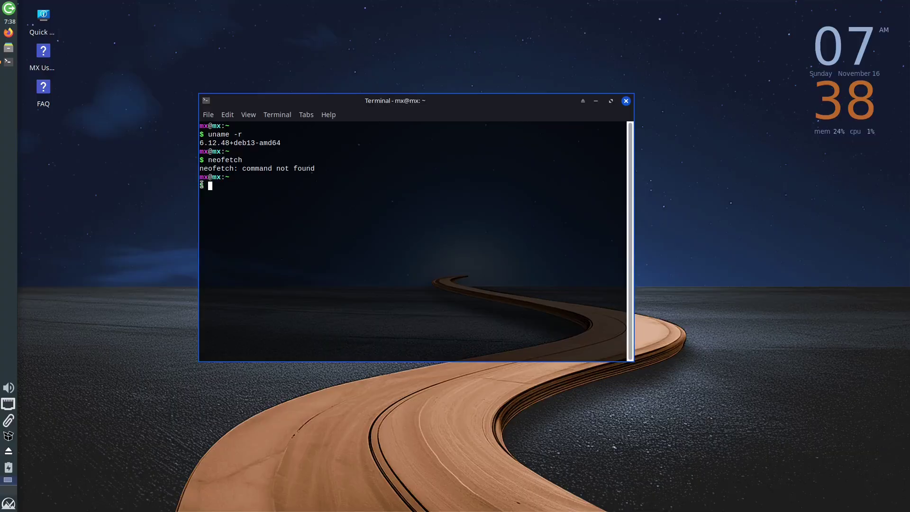
Run 'sudo apt install neofetch' and enter the password; the package isn't found.
{"action": "type", "text": "sudo apt install neofetch"}
{"action": "key", "text": "Return"}
{"action": "type", "text": "****"}
{"action": "key", "text": "Return"}
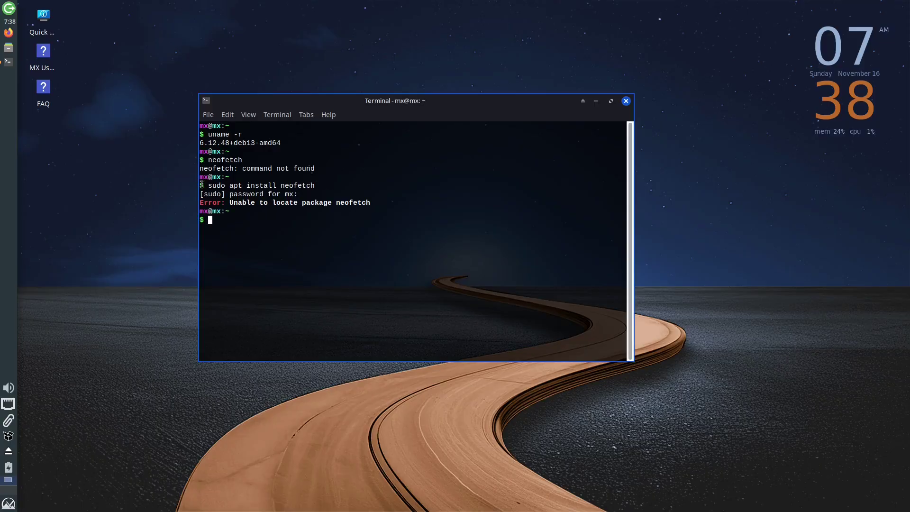
Edit the previous command to install screenfetch instead and run it; it also fails.
{"action": "key", "text": "Up"}
{"action": "key", "text": "Left"}
{"action": "key", "text": "Left"}
{"action": "key", "text": "Left"}
{"action": "key", "text": "Left"}
{"action": "key", "text": "Left"}
{"action": "key", "text": "BackSpace"}
{"action": "key", "text": "BackSpace"}
{"action": "key", "text": "BackSpace"}
{"action": "type", "text": "screen"}
{"action": "key", "text": "Return"}
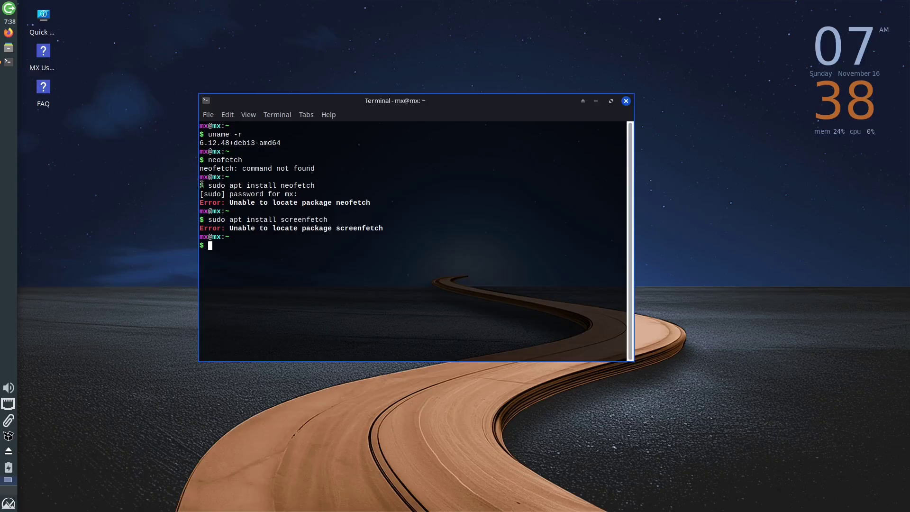
Clear the terminal, type 'free', and go to the MX Linux home page.
{"action": "type", "text": "clear"}
{"action": "key", "text": "Return"}
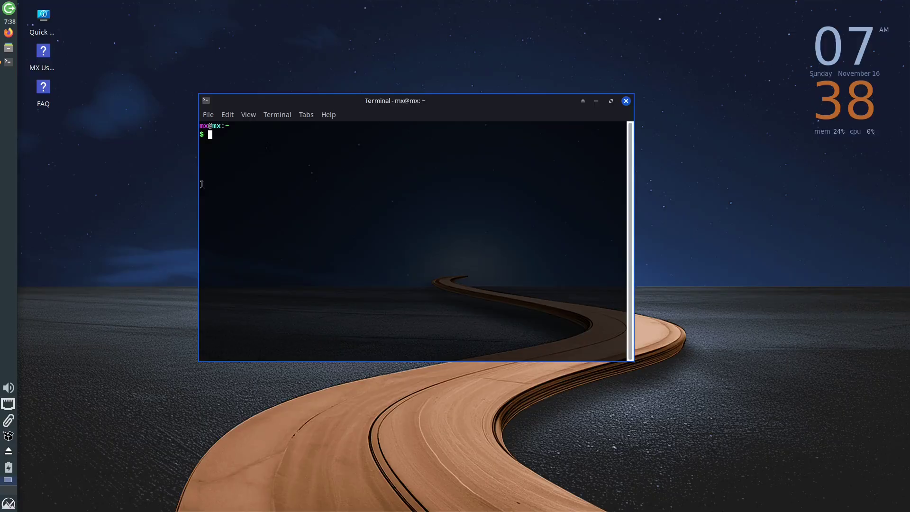
{"action": "type", "text": "free"}
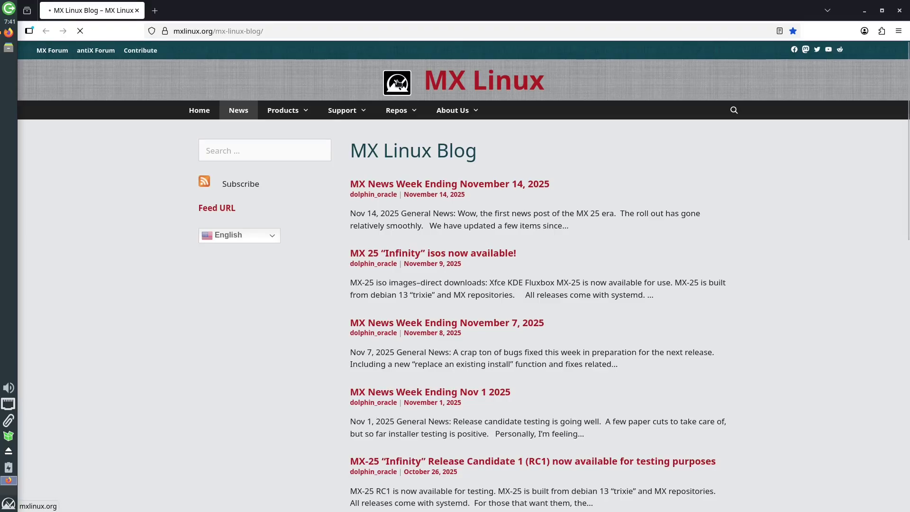
{"action": "left_click", "coordinate": [399, 84]}
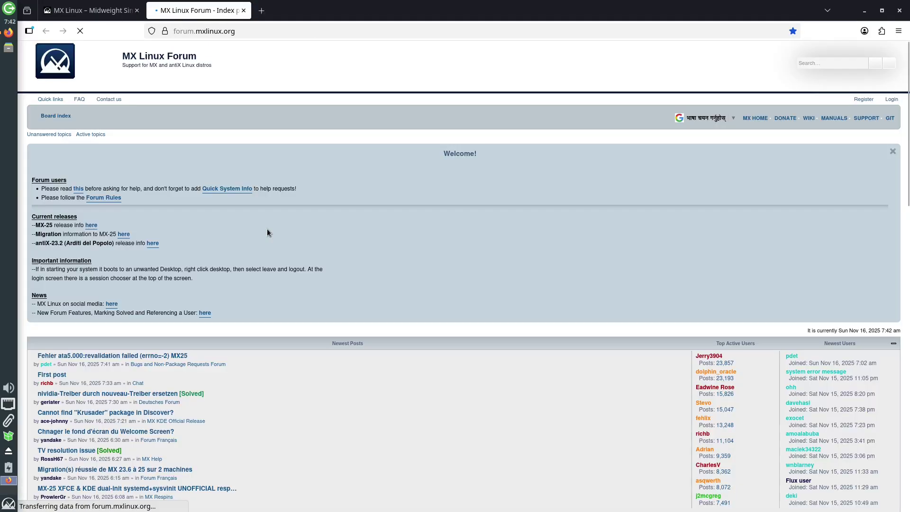
Scroll down through the MX Linux forum index.
{"action": "scroll", "coordinate": [267, 231], "scroll_direction": "down", "scroll_amount": 5}
{"action": "scroll", "coordinate": [268, 225], "scroll_direction": "down", "scroll_amount": 6}
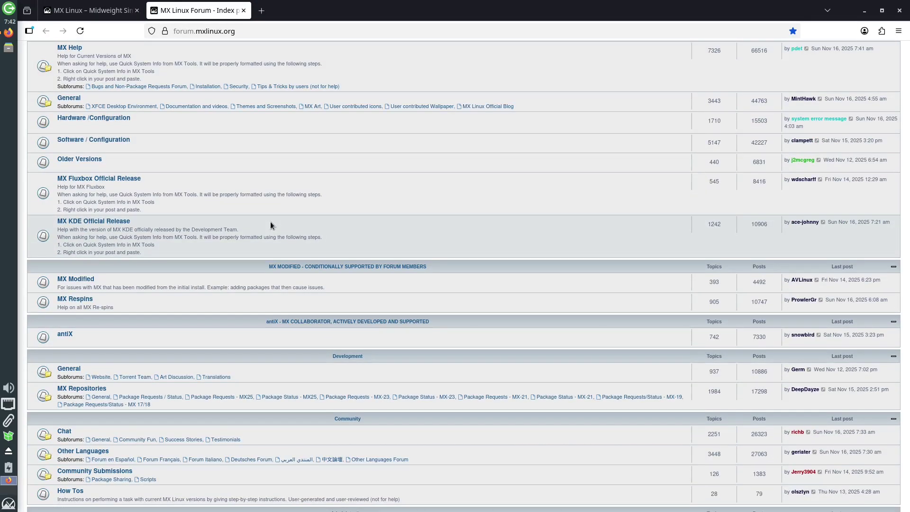
{"action": "scroll", "coordinate": [270, 221], "scroll_direction": "down", "scroll_amount": 4}
Read the wiki's Xfce article on changing Xfce4 border size, then close Firefox.
{"action": "left_click", "coordinate": [380, 295]}
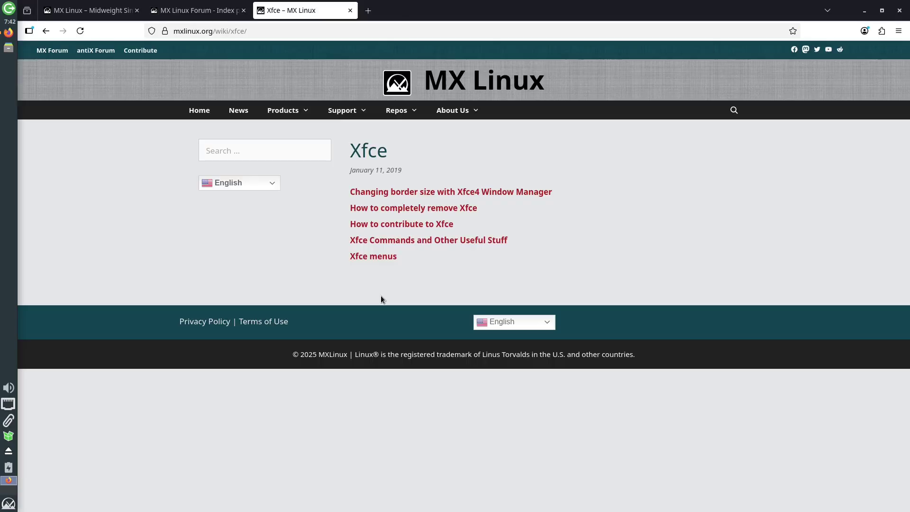
{"action": "left_click", "coordinate": [405, 194]}
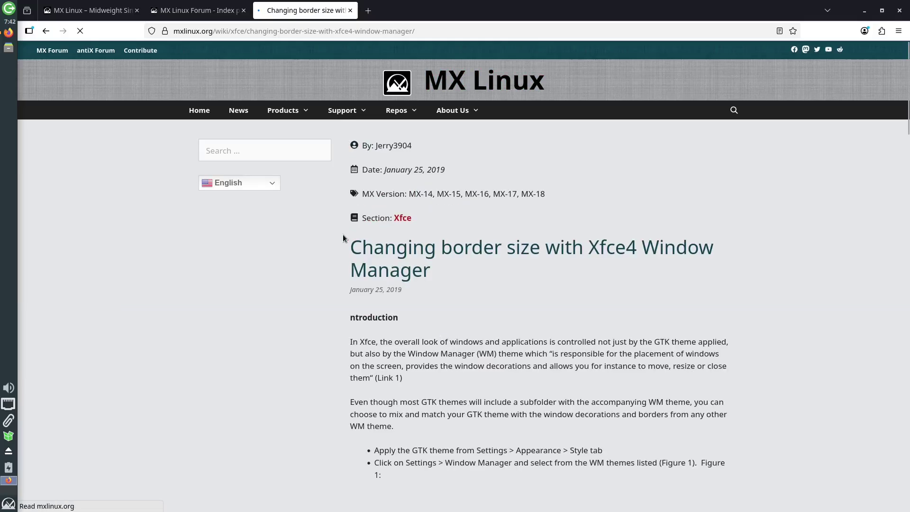
{"action": "scroll", "coordinate": [343, 235], "scroll_direction": "down", "scroll_amount": 10}
{"action": "scroll", "coordinate": [343, 234], "scroll_direction": "down", "scroll_amount": 12}
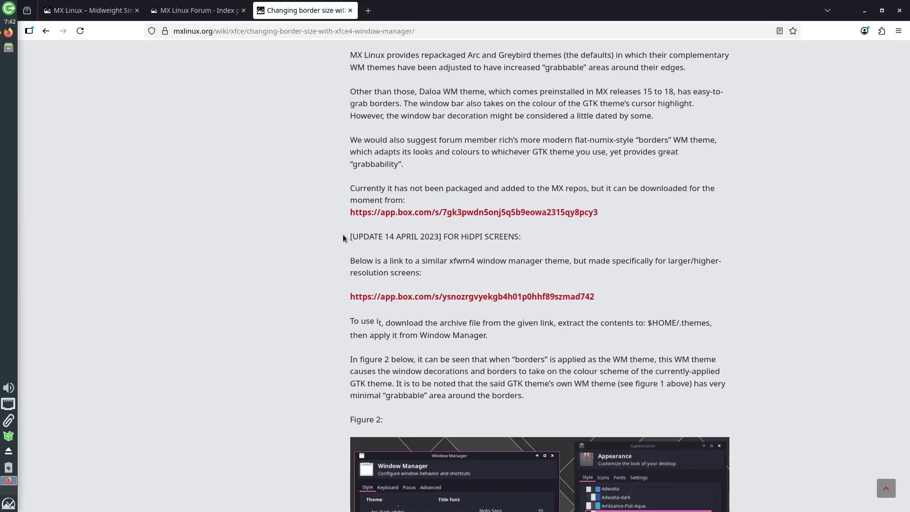
{"action": "scroll", "coordinate": [343, 234], "scroll_direction": "down", "scroll_amount": 10}
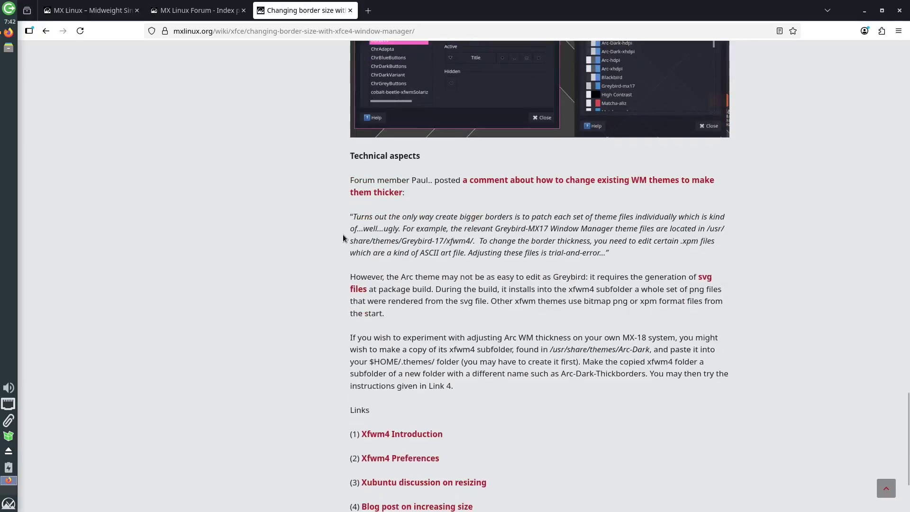
{"action": "left_click", "coordinate": [900, 10]}
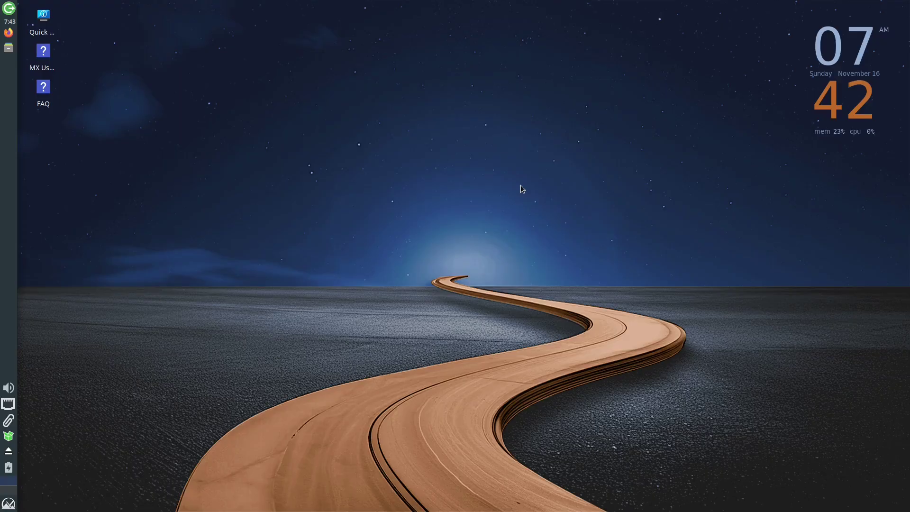
Open a terminal from a 'term' menu search, then close it.
{"action": "key", "text": "super"}
{"action": "type", "text": "term"}
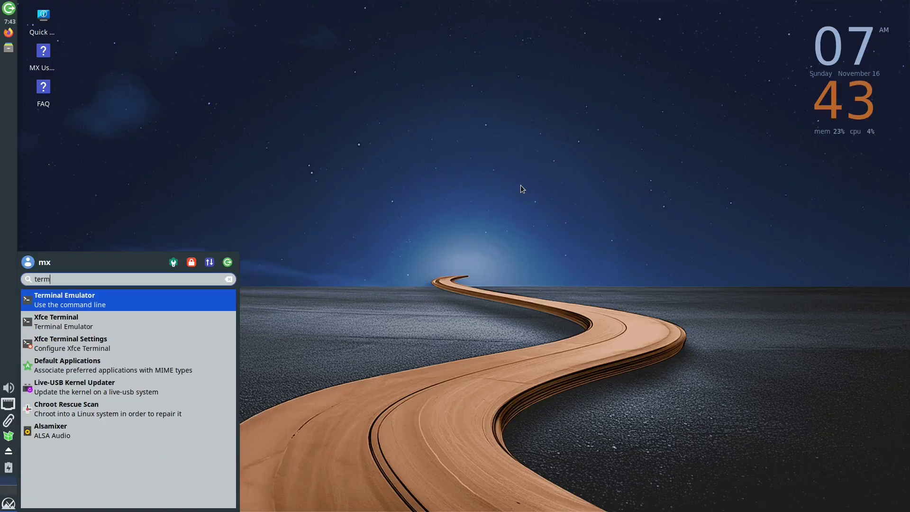
{"action": "key", "text": "Return"}
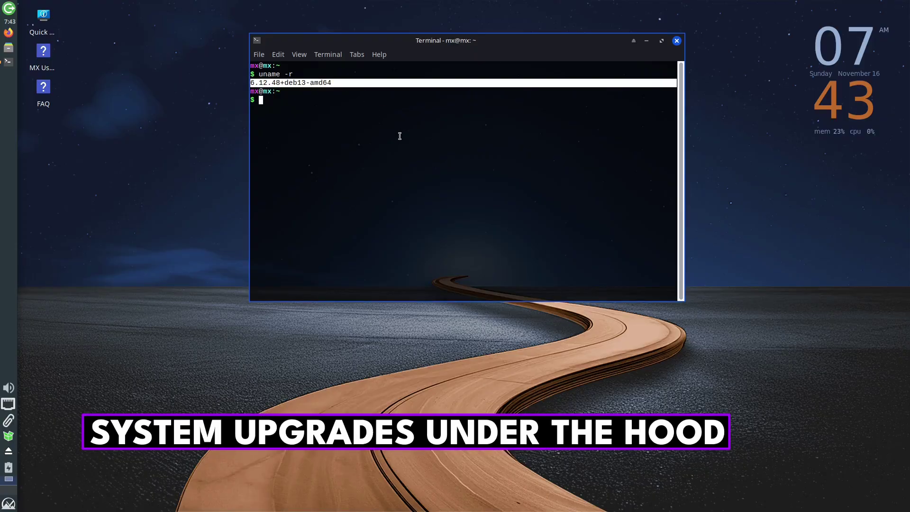
{"action": "left_click", "coordinate": [680, 44]}
Launch Quick System Info from a 'system inf' menu search and shift its window left.
{"action": "key", "text": "super"}
{"action": "type", "text": "sys"}
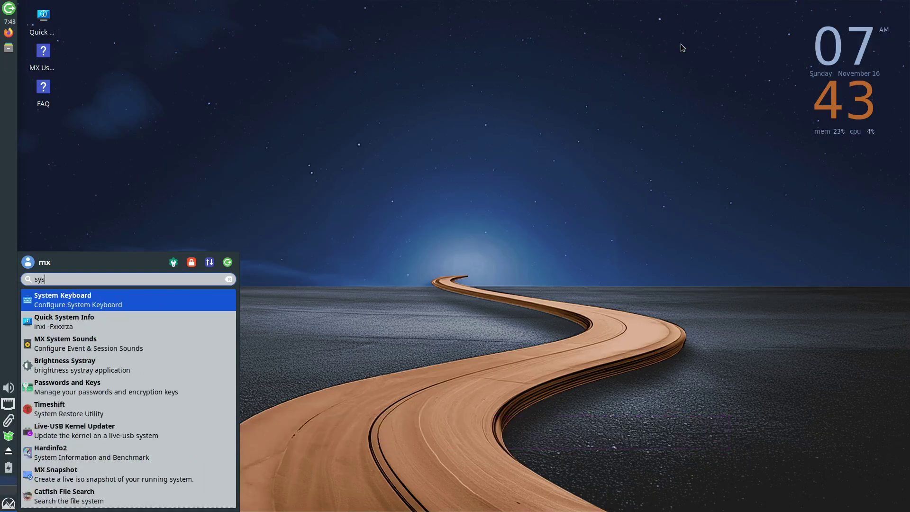
{"action": "type", "text": "tem inf"}
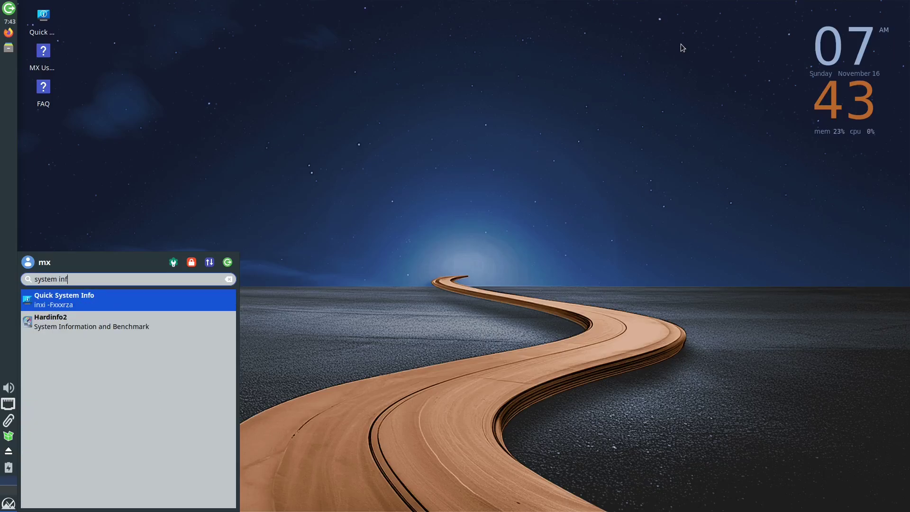
{"action": "key", "text": "Return"}
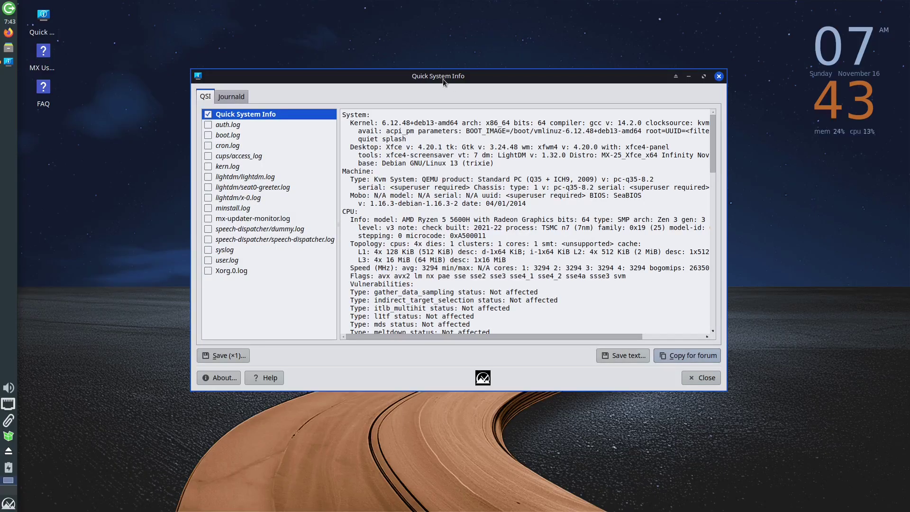
{"action": "left_click_drag", "start_coordinate": [443, 79], "coordinate": [421, 75]}
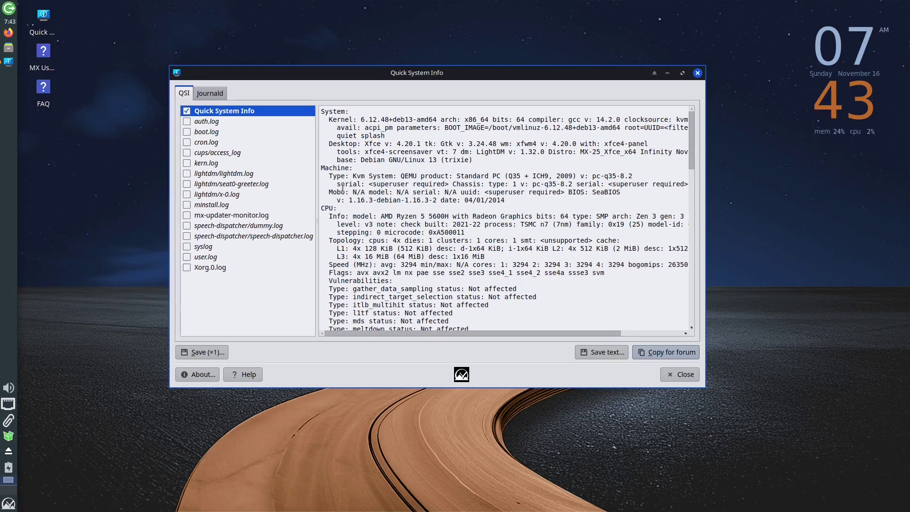
Rerun 'uname -r' from history, centre the terminal, and select the 6.12.48+deb13-amd64 output line.
{"action": "key", "text": "super"}
{"action": "type", "text": "abou"}
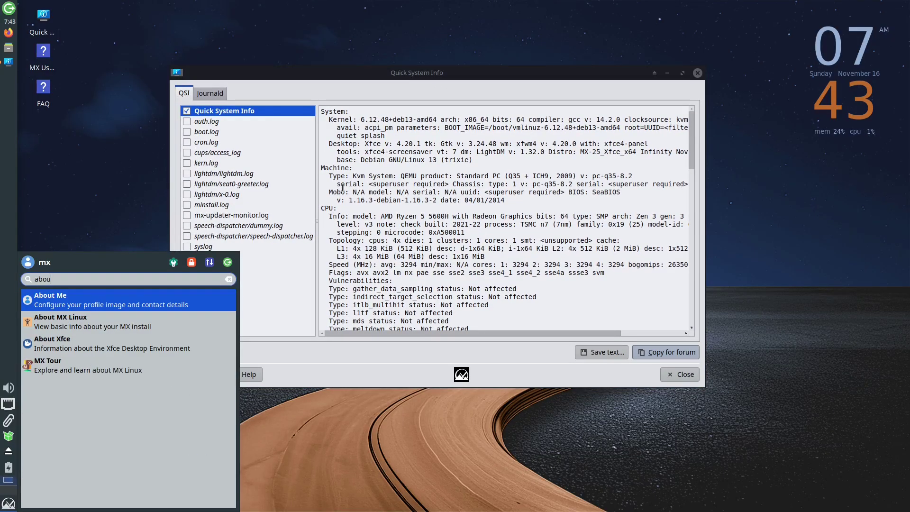
{"action": "key", "text": "Up"}
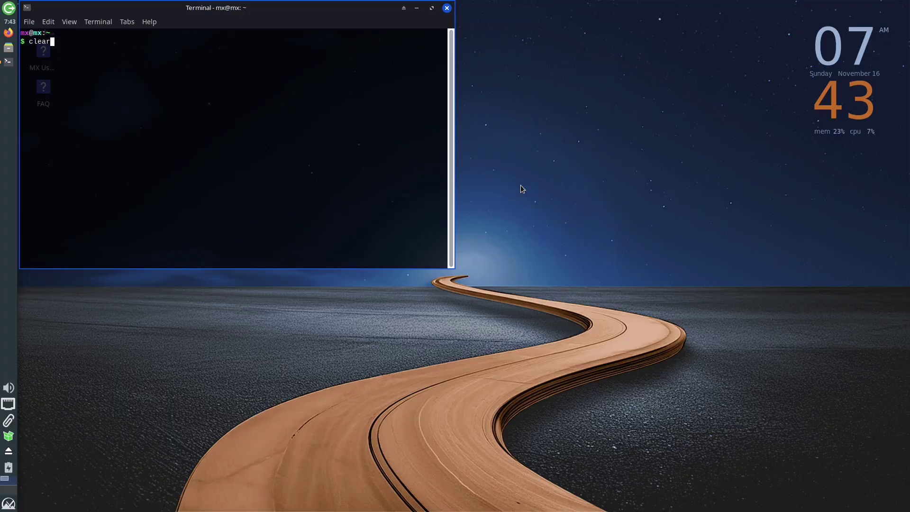
{"action": "key", "text": "Up"}
{"action": "key", "text": "Down"}
{"action": "key", "text": "Return"}
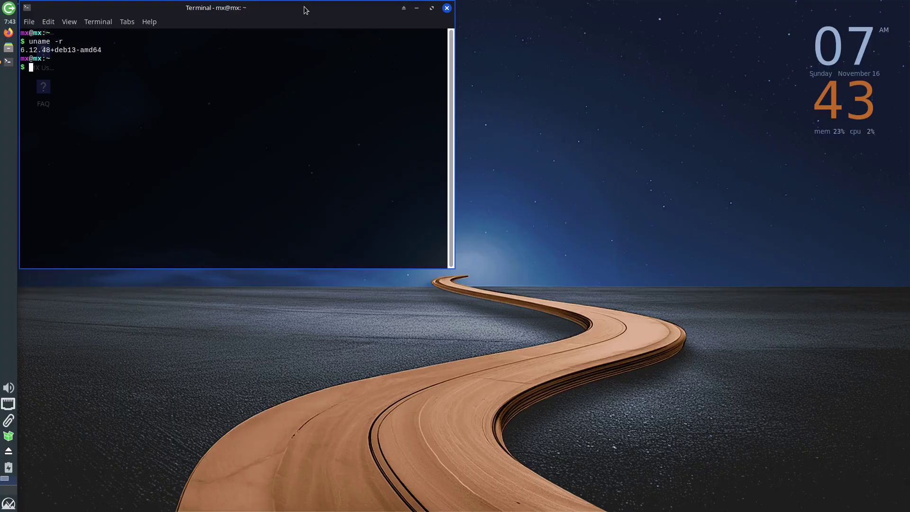
{"action": "left_click_drag", "start_coordinate": [304, 7], "coordinate": [534, 39]}
{"action": "triple_click", "coordinate": [309, 88]}
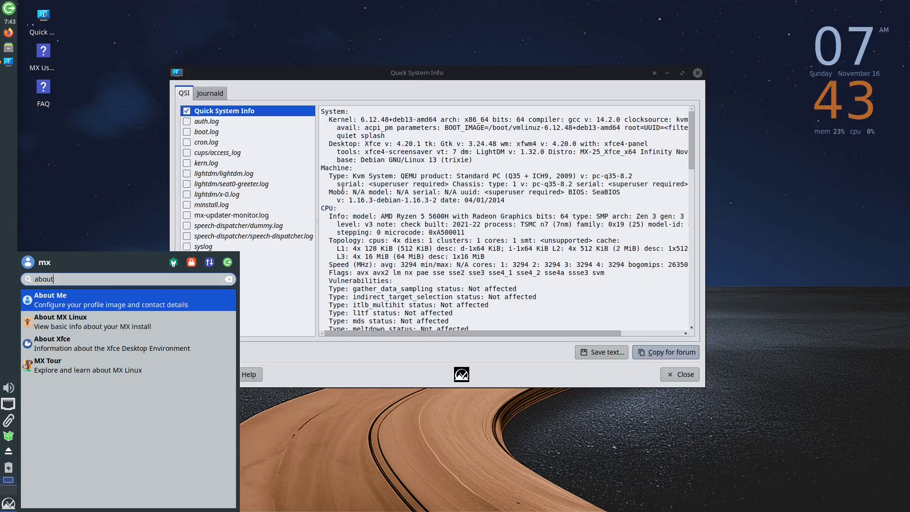
View About MX Linux (MX-25, Debian 13.1, supported until August 2028), then close both windows.
{"action": "left_click", "coordinate": [118, 326]}
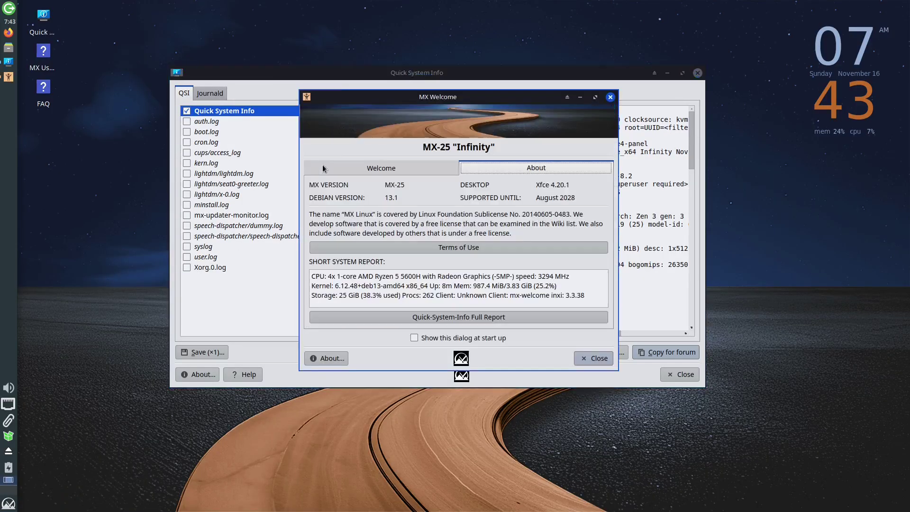
{"action": "left_click", "coordinate": [697, 72]}
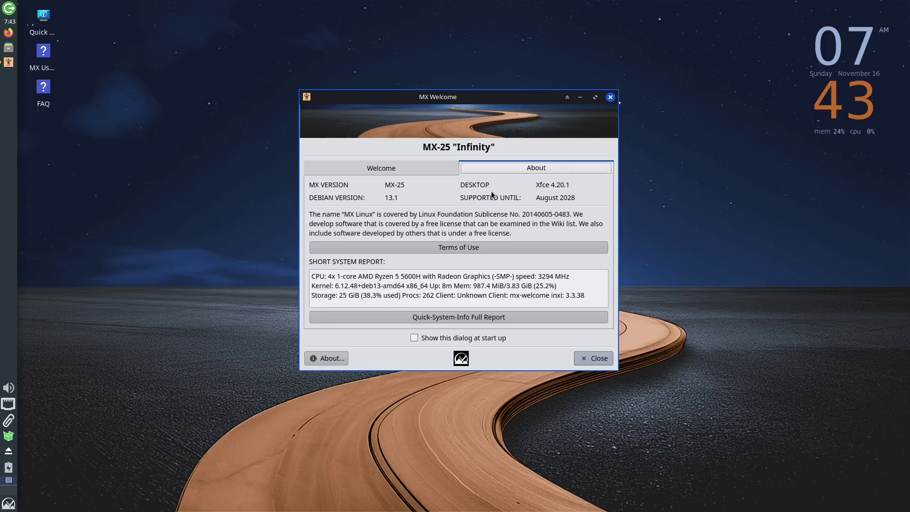
{"action": "left_click", "coordinate": [611, 97]}
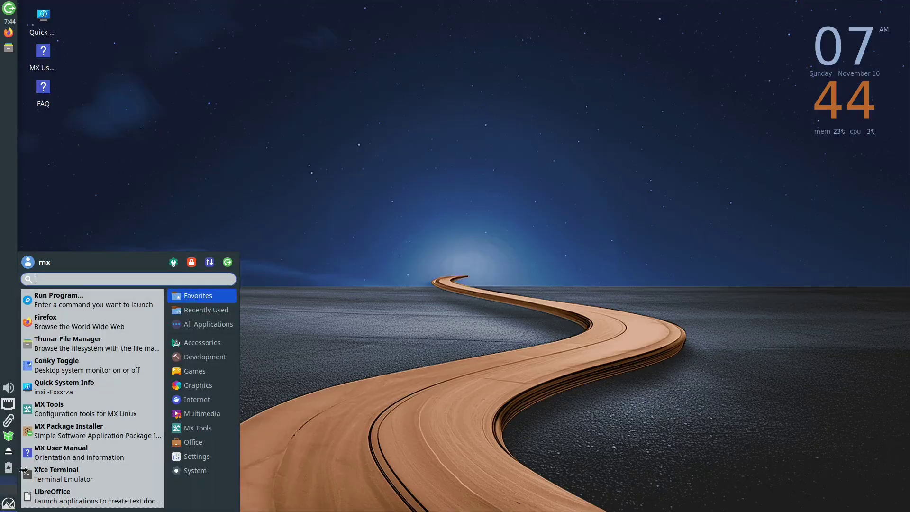
Browse Recently Used, All Applications and Accessories in the Whisker menu, then close it.
{"action": "left_click", "coordinate": [193, 314]}
{"action": "left_click", "coordinate": [192, 320]}
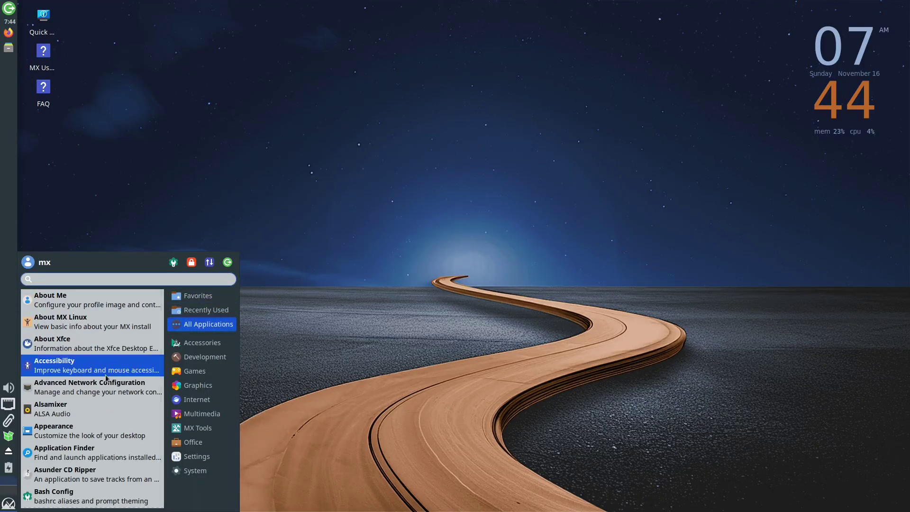
{"action": "scroll", "coordinate": [106, 373], "scroll_direction": "down", "scroll_amount": 5}
{"action": "scroll", "coordinate": [106, 373], "scroll_direction": "down", "scroll_amount": 5}
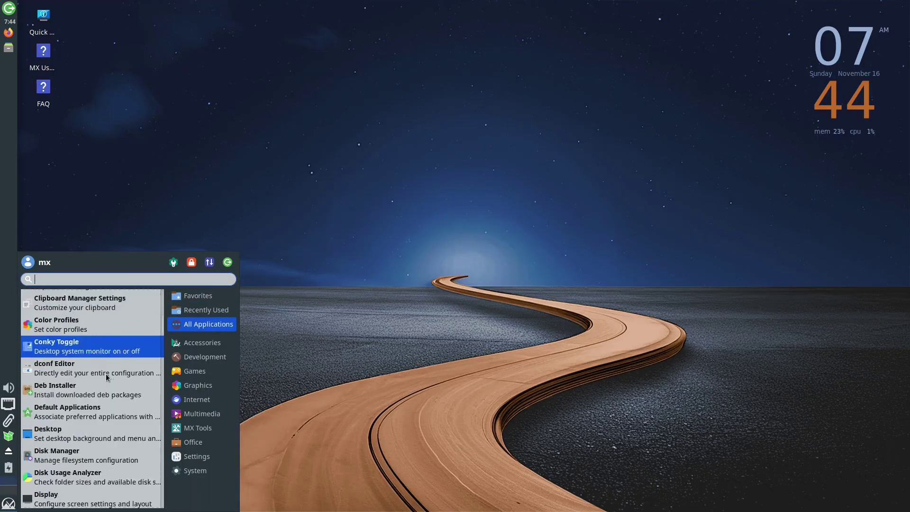
{"action": "left_click", "coordinate": [202, 342]}
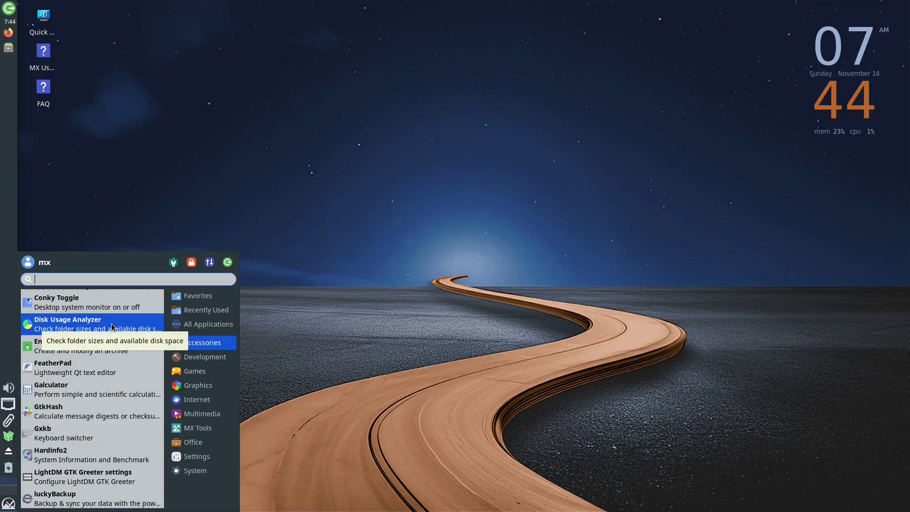
{"action": "scroll", "coordinate": [113, 327], "scroll_direction": "down", "scroll_amount": 3}
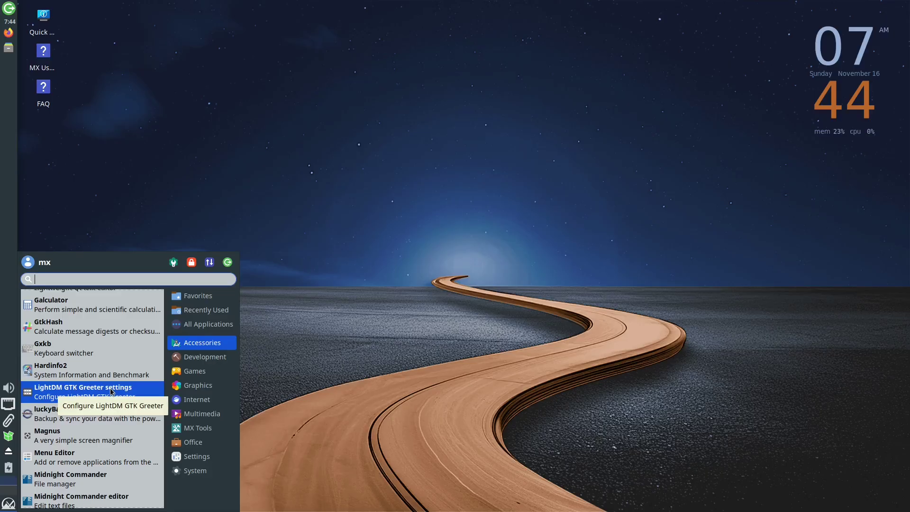
{"action": "left_click", "coordinate": [233, 241]}
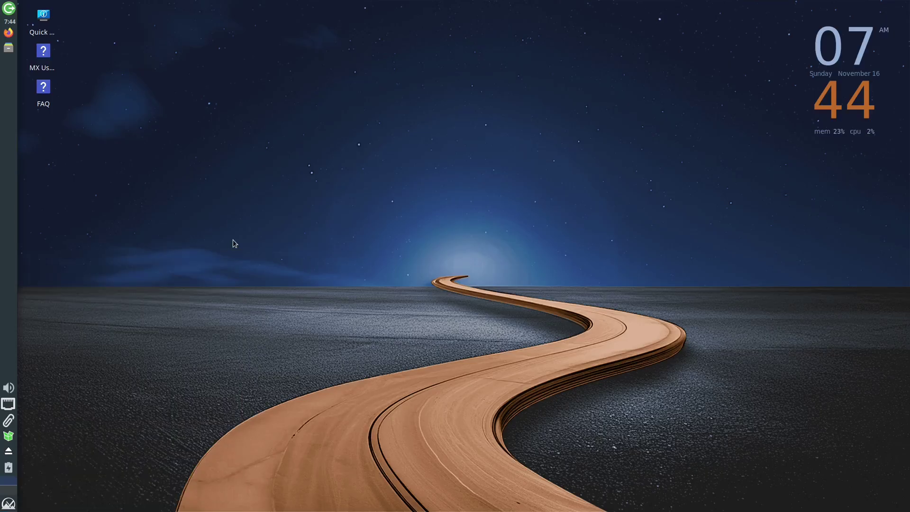
Reopen the Whisker menu, search 'termi' and scroll the results.
{"action": "key", "text": "super"}
{"action": "type", "text": "termi"}
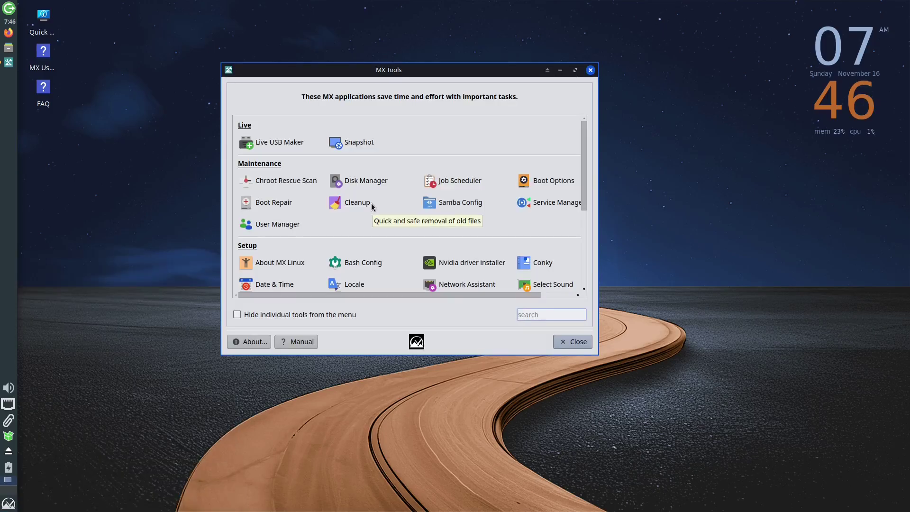
{"action": "scroll", "coordinate": [371, 203], "scroll_direction": "down", "scroll_amount": 1}
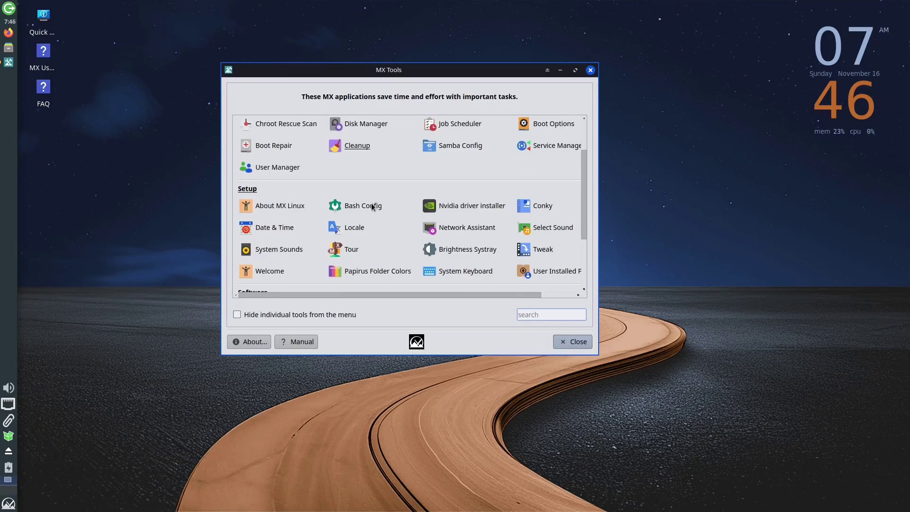
Open MX Boot Repair from MX Tools and move its window up and left.
{"action": "scroll", "coordinate": [371, 203], "scroll_direction": "down", "scroll_amount": 3}
{"action": "scroll", "coordinate": [371, 203], "scroll_direction": "up", "scroll_amount": 5}
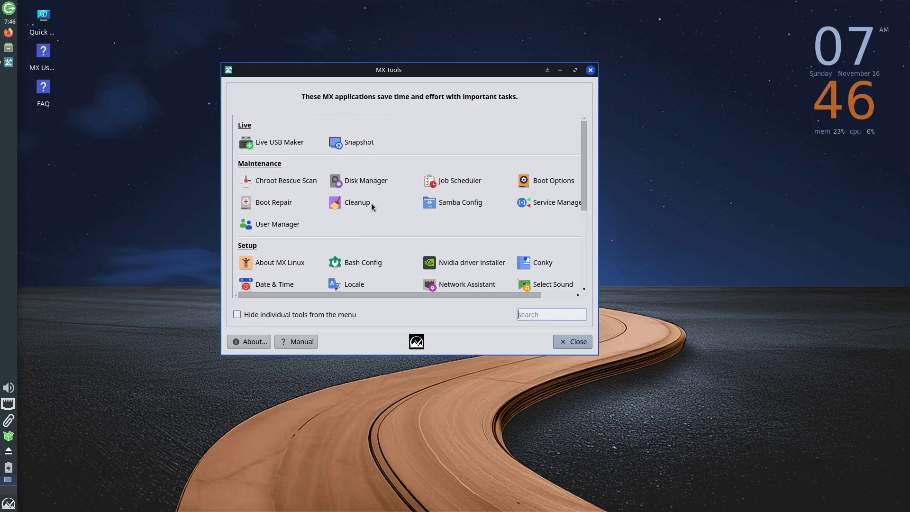
{"action": "left_click", "coordinate": [271, 203]}
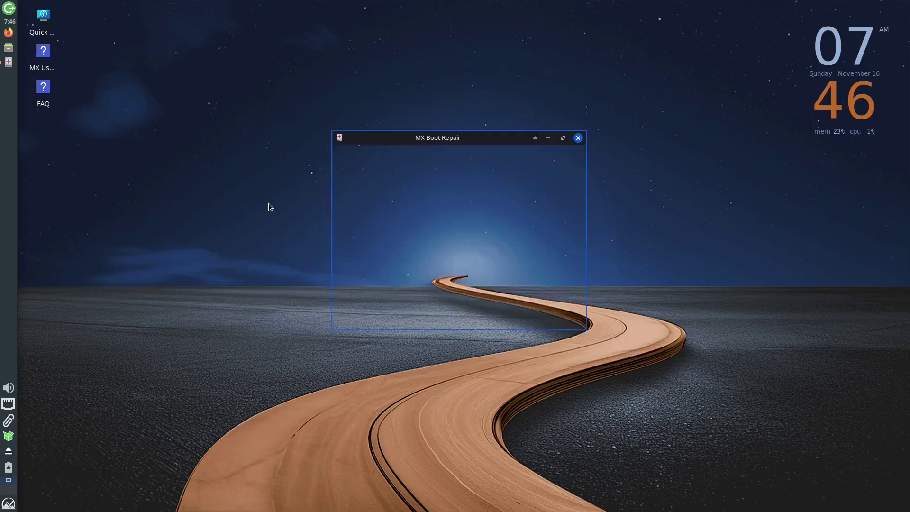
{"action": "left_click_drag", "start_coordinate": [427, 143], "coordinate": [357, 115]}
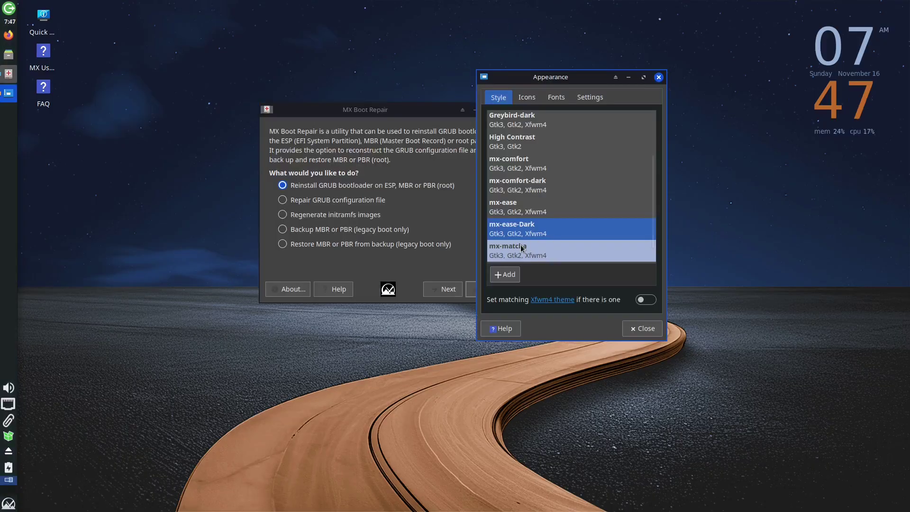
Try the mx-ease, mx-comfort-dark, High Contrast and mx-matcha styles, ending on mx-matcha-dark.
{"action": "left_click", "coordinate": [531, 206]}
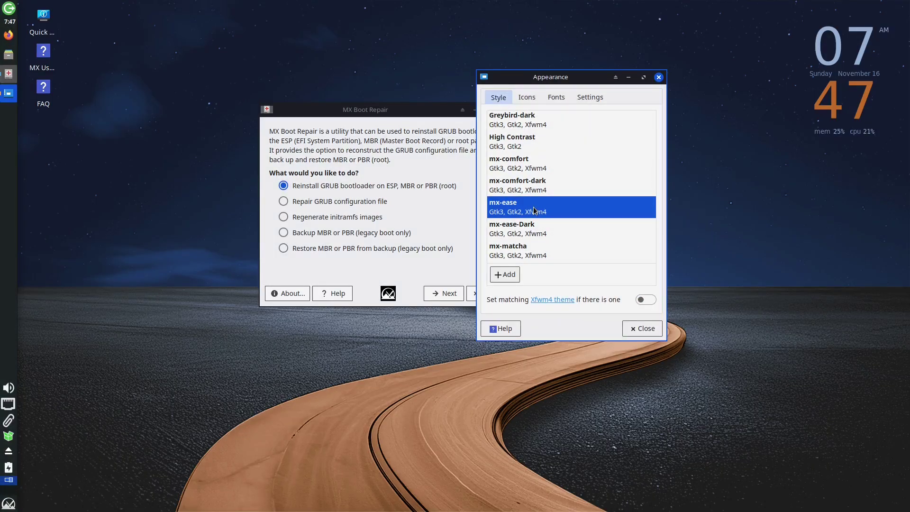
{"action": "left_click", "coordinate": [538, 190]}
{"action": "left_click_drag", "start_coordinate": [542, 79], "coordinate": [611, 68]}
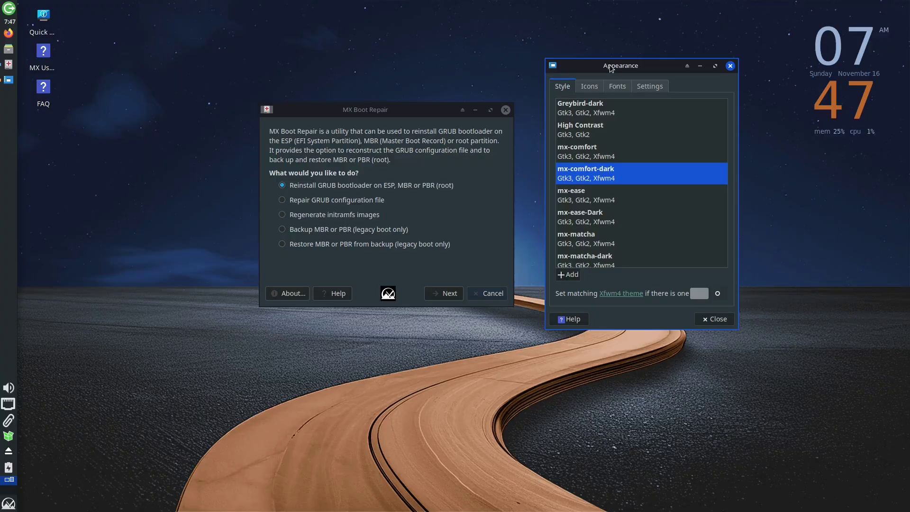
{"action": "left_click", "coordinate": [587, 122]}
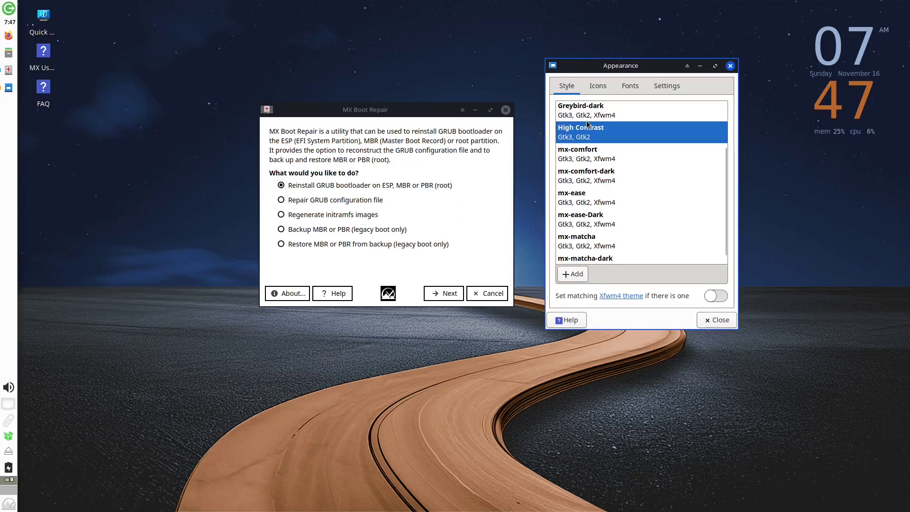
{"action": "left_click", "coordinate": [586, 240]}
{"action": "left_click", "coordinate": [590, 264]}
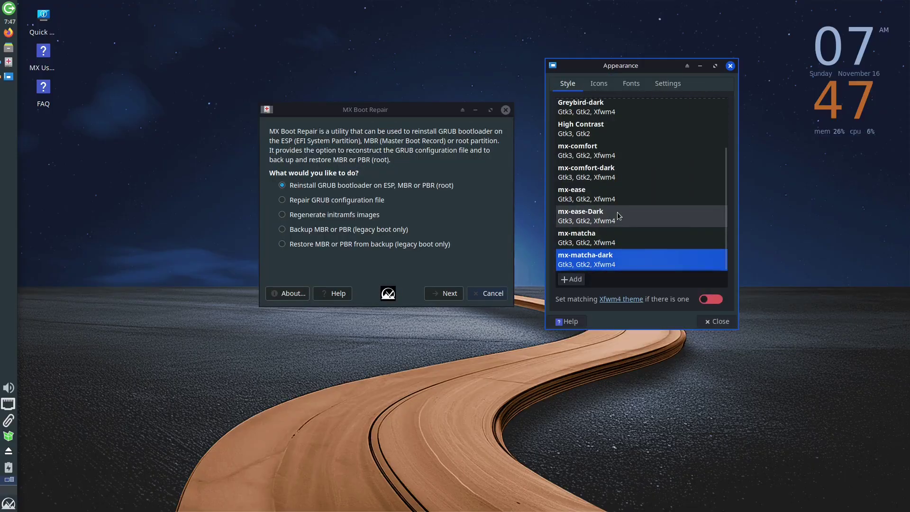
{"action": "scroll", "coordinate": [617, 215], "scroll_direction": "up", "scroll_amount": 3}
{"action": "scroll", "coordinate": [618, 214], "scroll_direction": "down", "scroll_amount": 3}
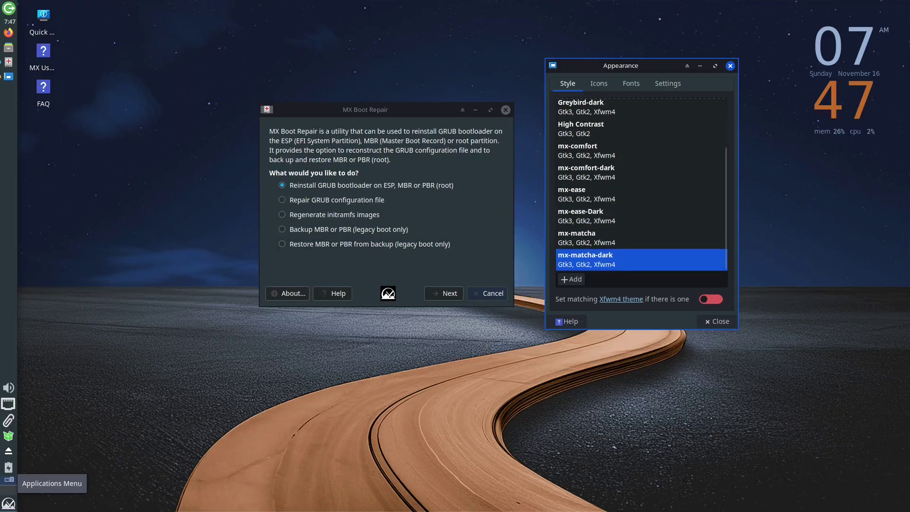
Open a terminal, run mokutil --sb-state, centre the window, and start typing a bootctl command.
{"action": "left_click", "coordinate": [8, 504]}
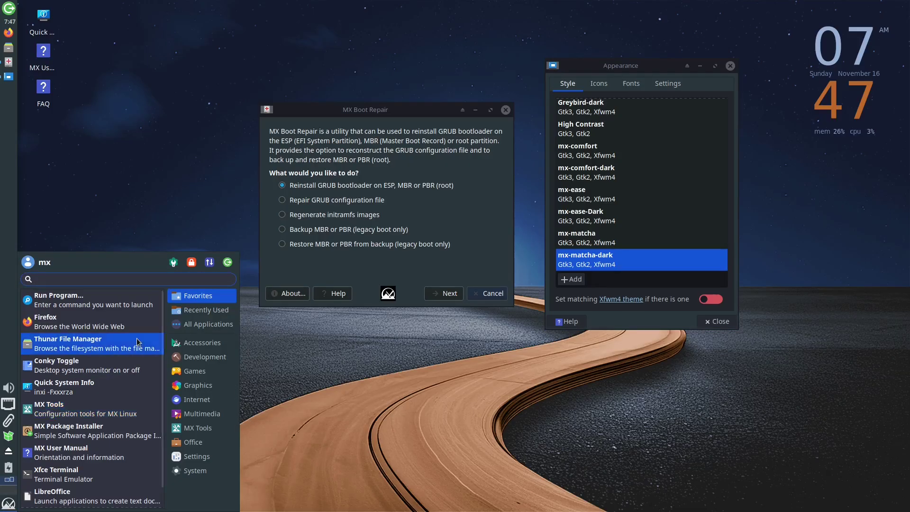
{"action": "left_click", "coordinate": [173, 265]}
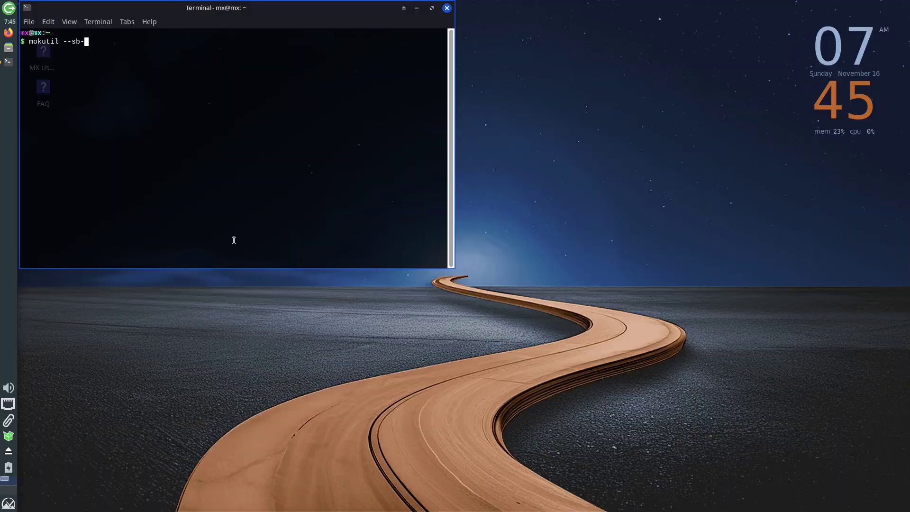
{"action": "type", "text": "state"}
{"action": "key", "text": "Return"}
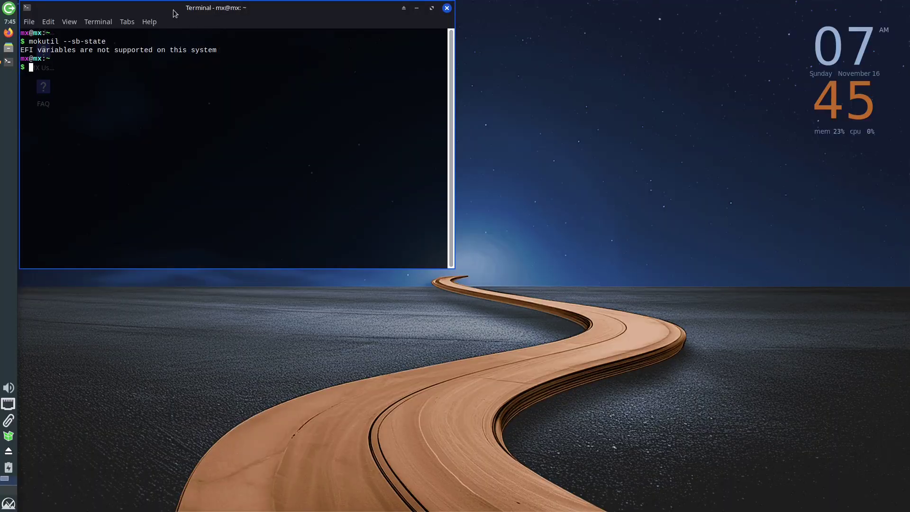
{"action": "left_click_drag", "start_coordinate": [173, 10], "coordinate": [388, 53]}
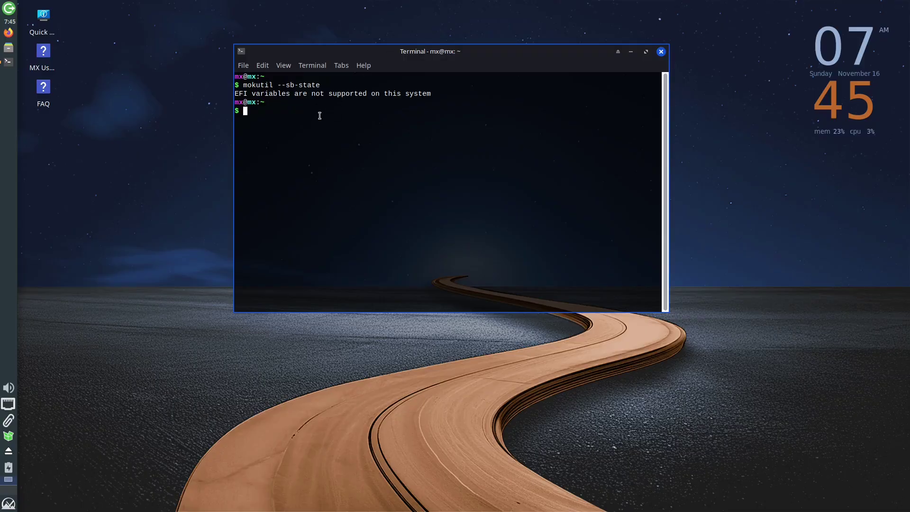
{"action": "type", "text": "bootct"}
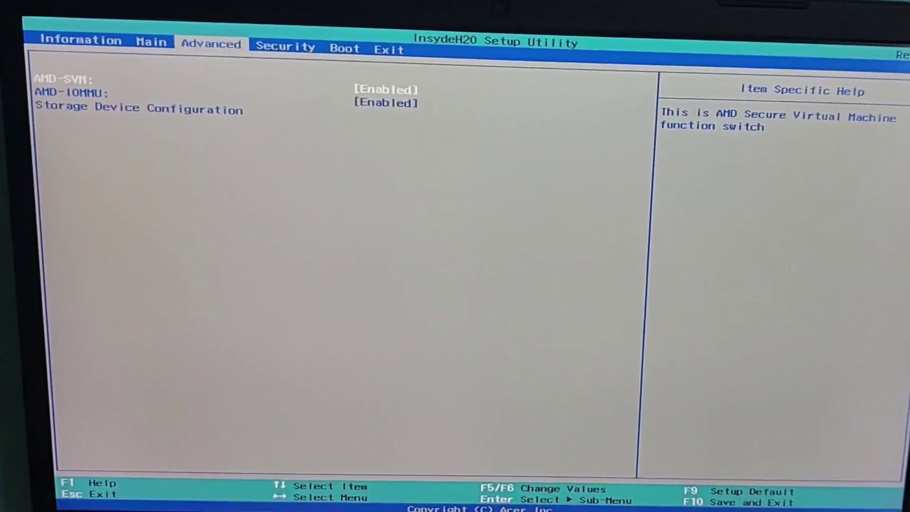
In the firmware Boot page, leave Secure Boot Disabled, then move to the Exit page.
{"action": "key", "text": "Right"}
{"action": "key", "text": "Right"}
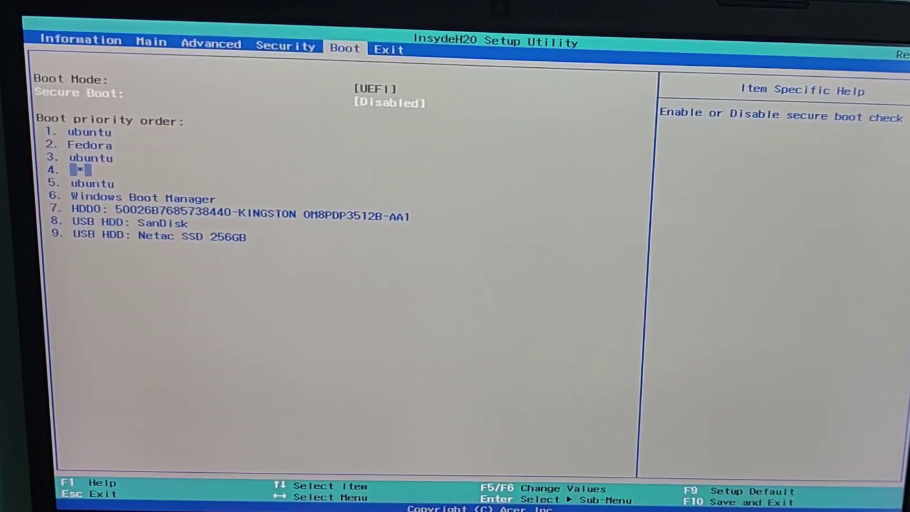
{"action": "key", "text": "Return"}
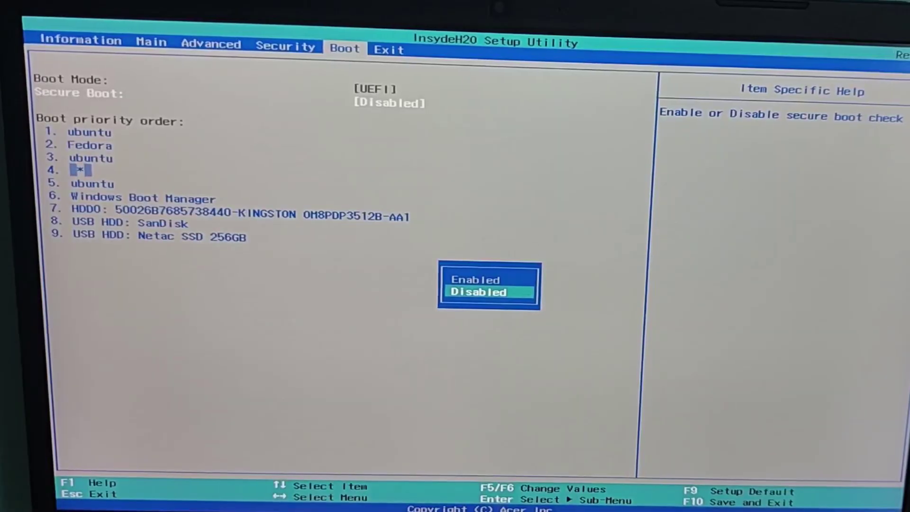
{"action": "key", "text": "Up"}
{"action": "key", "text": "Down"}
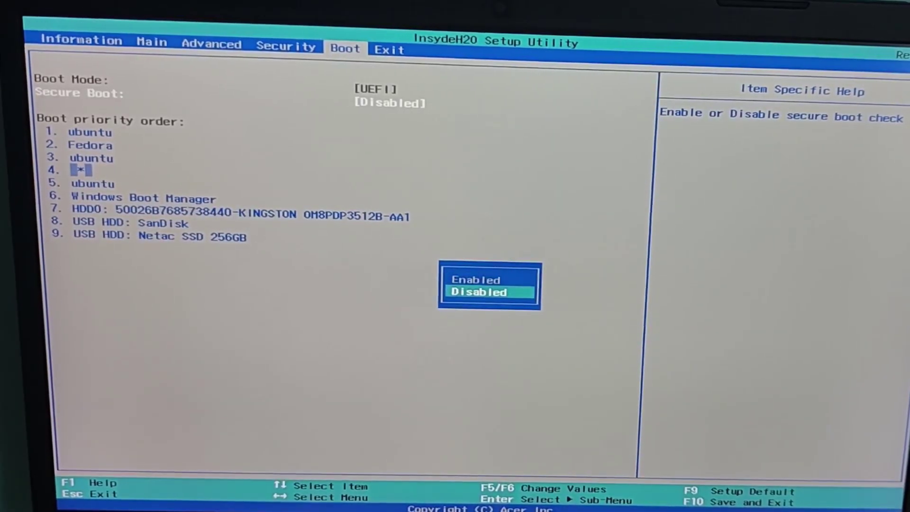
{"action": "key", "text": "Return"}
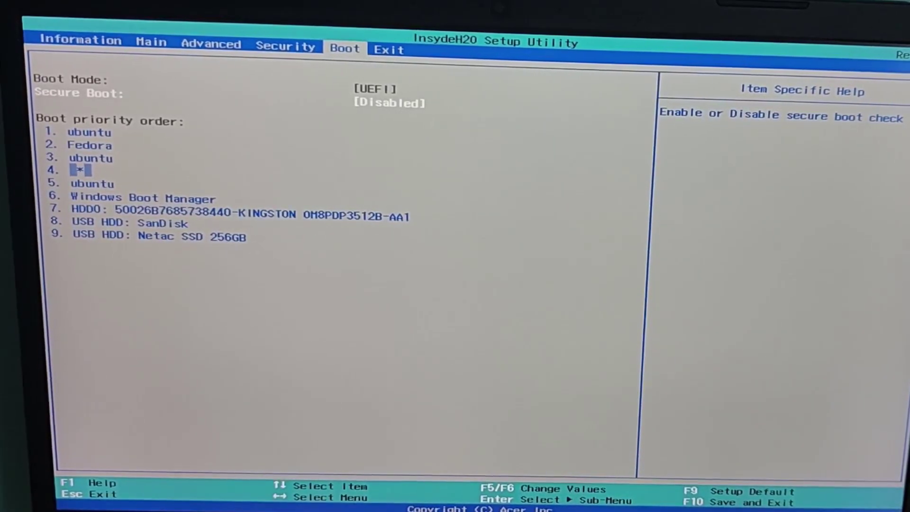
{"action": "key", "text": "Right"}
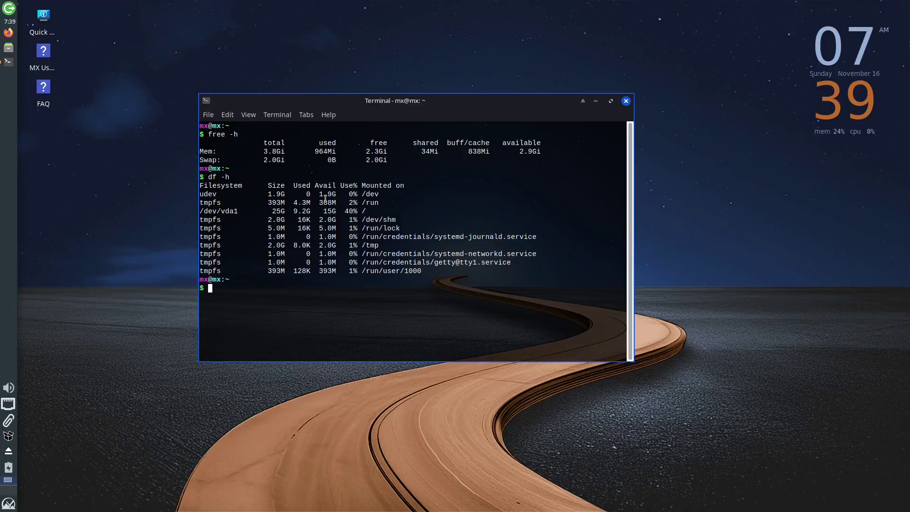
Close the terminal and launch MX Tools by searching 'mxt' in the Whisker menu.
{"action": "left_click", "coordinate": [626, 101]}
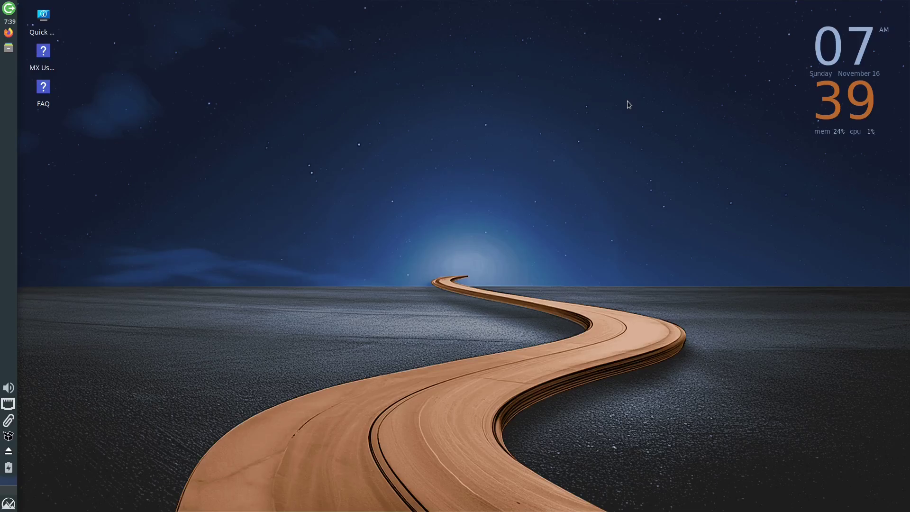
{"action": "key", "text": "super"}
{"action": "type", "text": "mxt"}
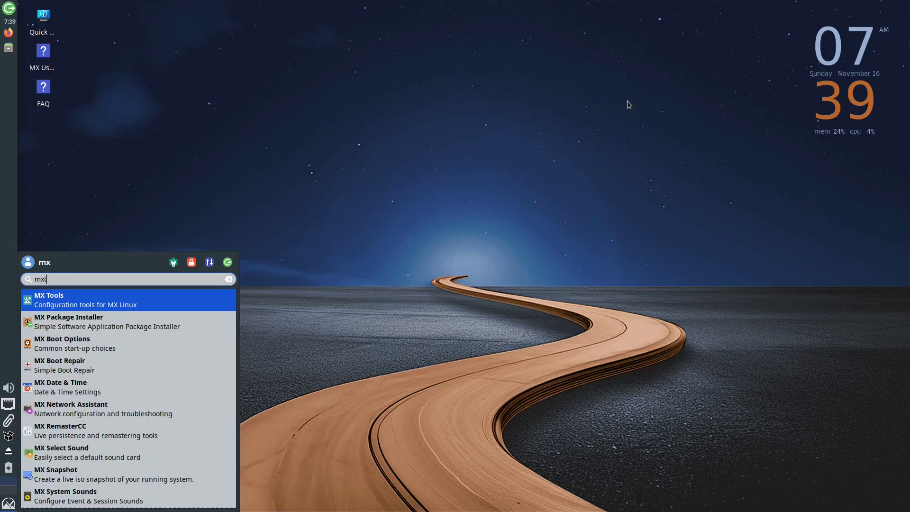
{"action": "key", "text": "Return"}
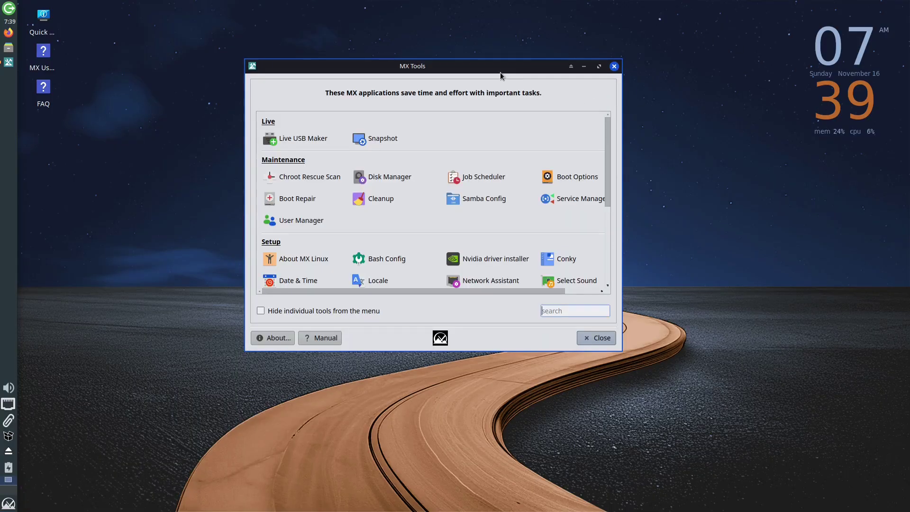
Open Live USB Maker, then launch the MX Linux Installer from its desktop icon.
{"action": "left_click_drag", "start_coordinate": [501, 75], "coordinate": [490, 84]}
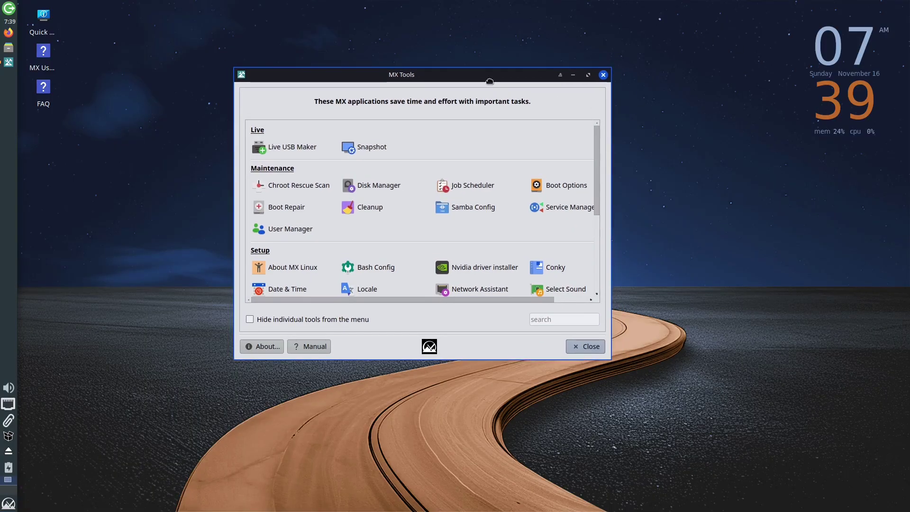
{"action": "left_click", "coordinate": [291, 147]}
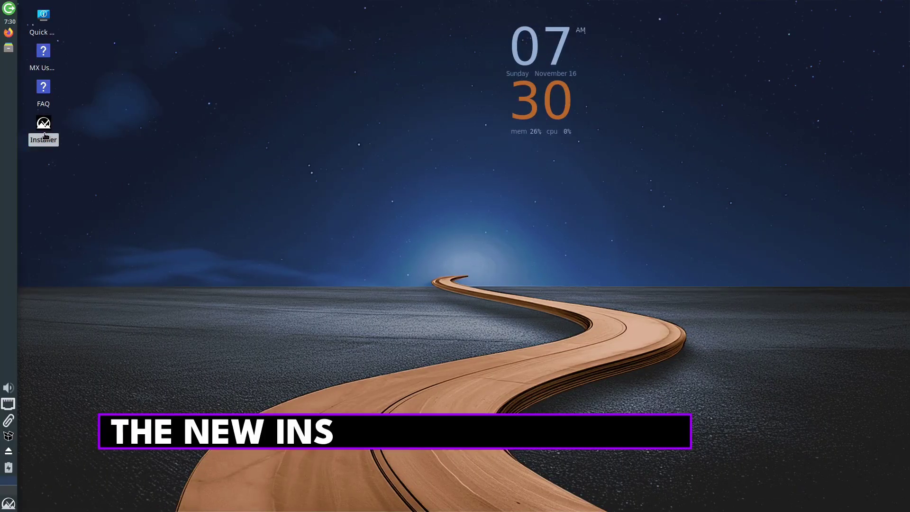
{"action": "double_click", "coordinate": [44, 126]}
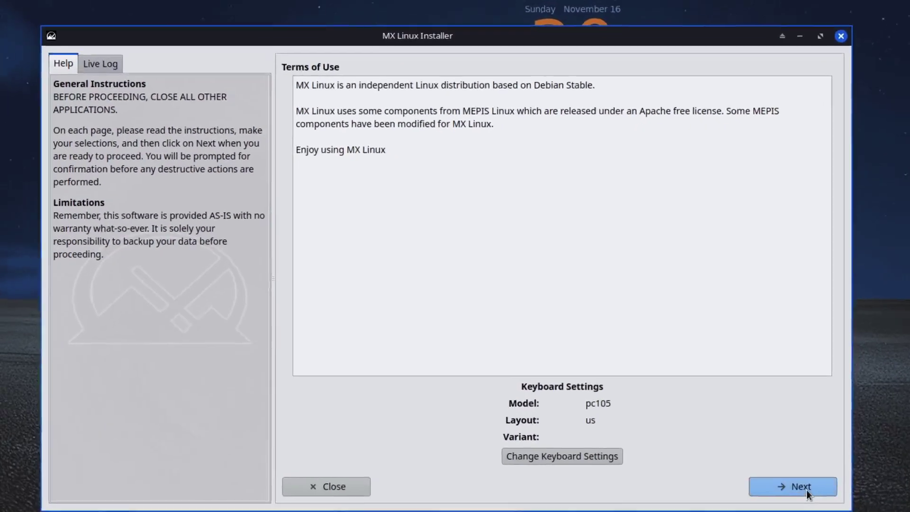
Accept the terms, choose a regular install on the entire vda disk, and start installing.
{"action": "left_click", "coordinate": [710, 426]}
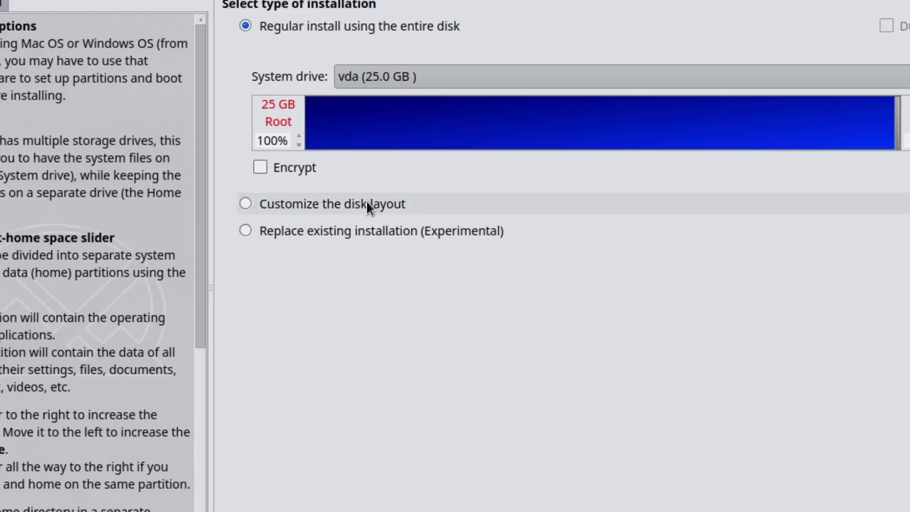
{"action": "left_click", "coordinate": [349, 227]}
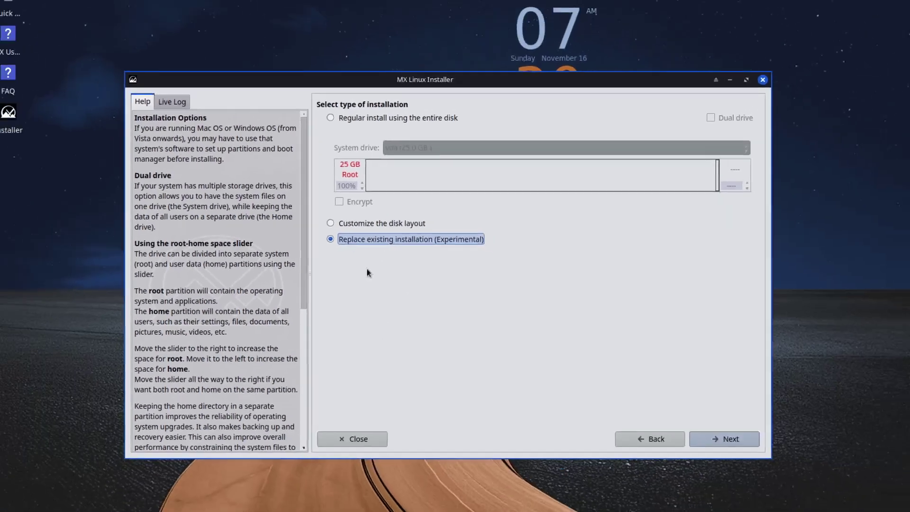
{"action": "left_click", "coordinate": [377, 223]}
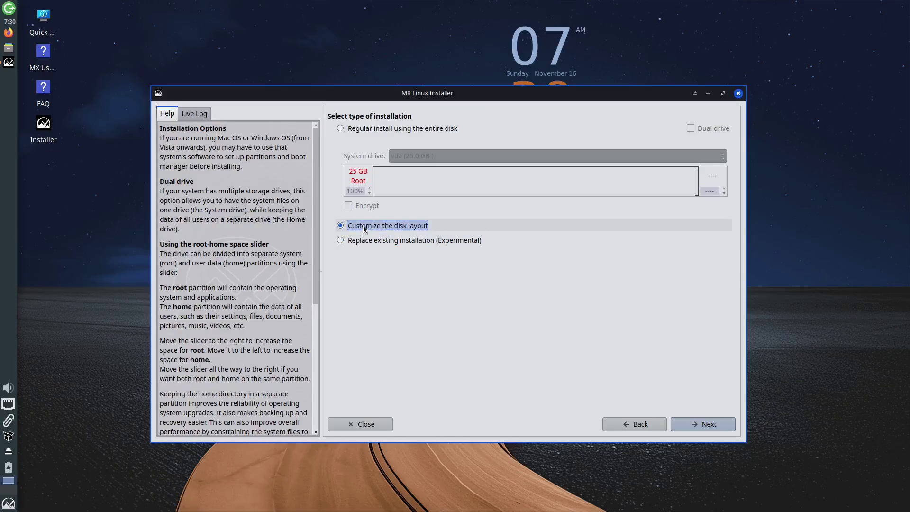
{"action": "left_click", "coordinate": [380, 130]}
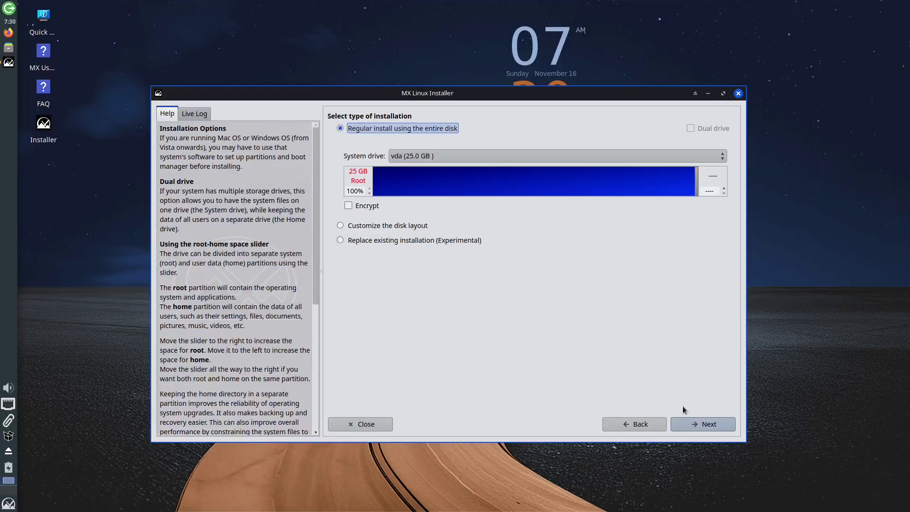
{"action": "left_click", "coordinate": [709, 424]}
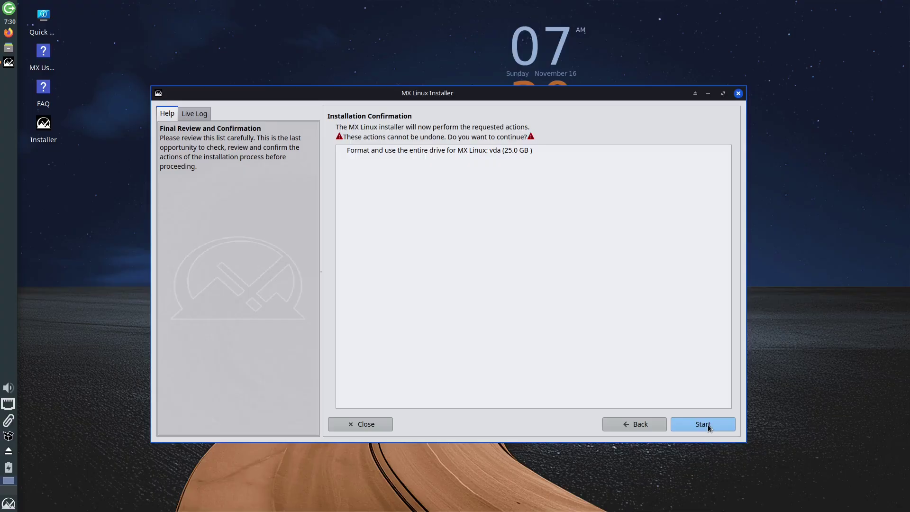
{"action": "left_click", "coordinate": [709, 426]}
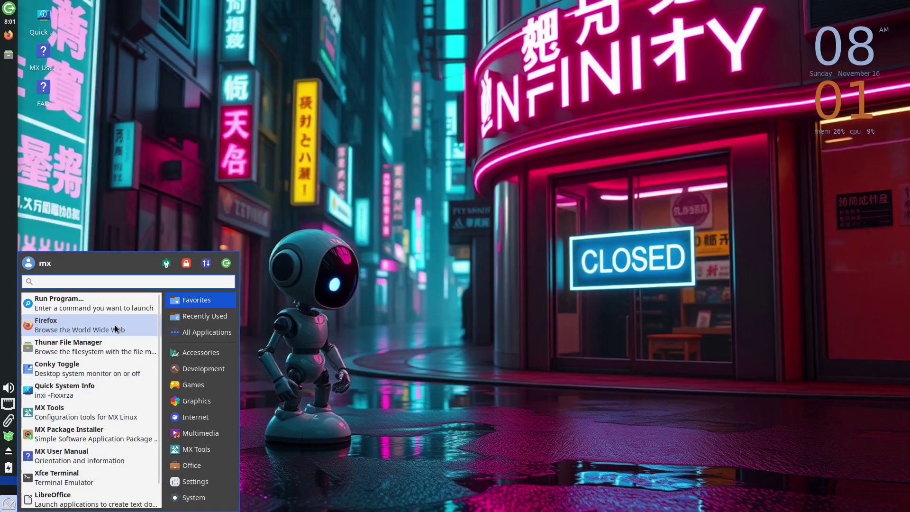
View Power Manager's System and Display tabs, centre the Thunar window, and launch Firefox.
{"action": "left_click", "coordinate": [95, 302]}
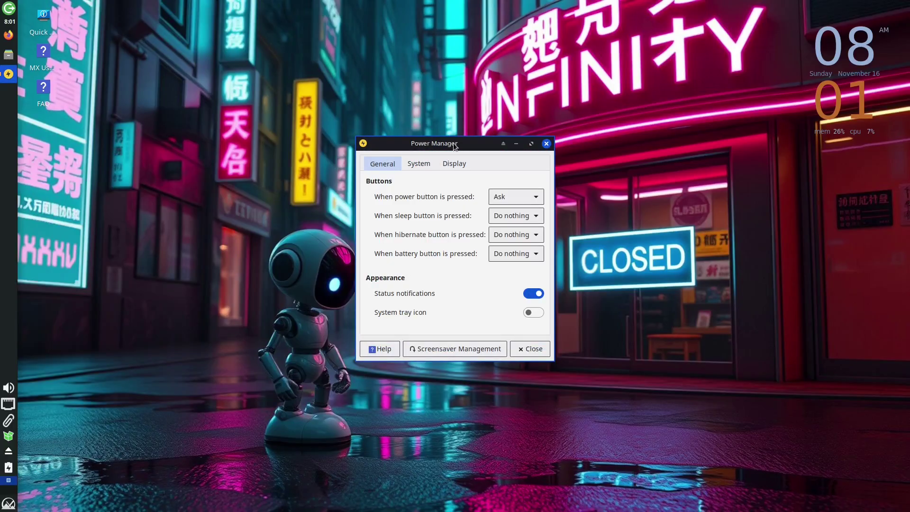
{"action": "left_click_drag", "start_coordinate": [455, 143], "coordinate": [446, 87]}
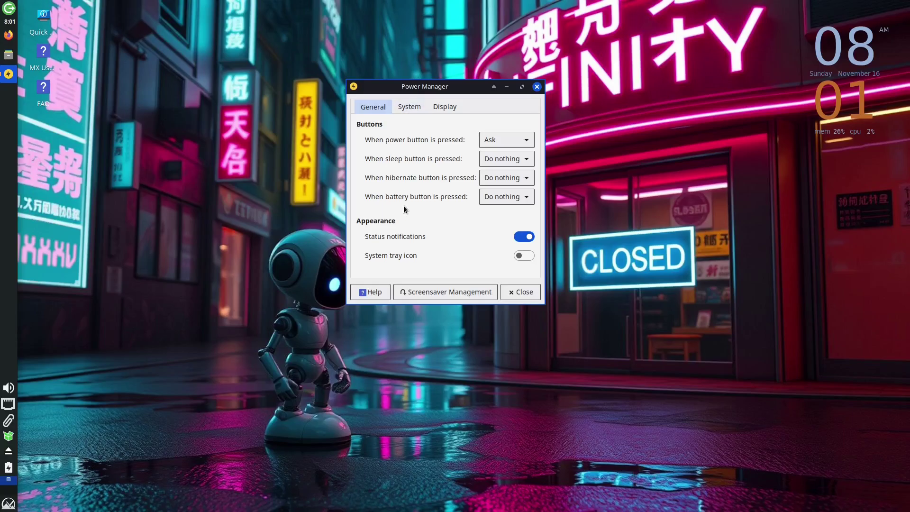
{"action": "left_click", "coordinate": [420, 108]}
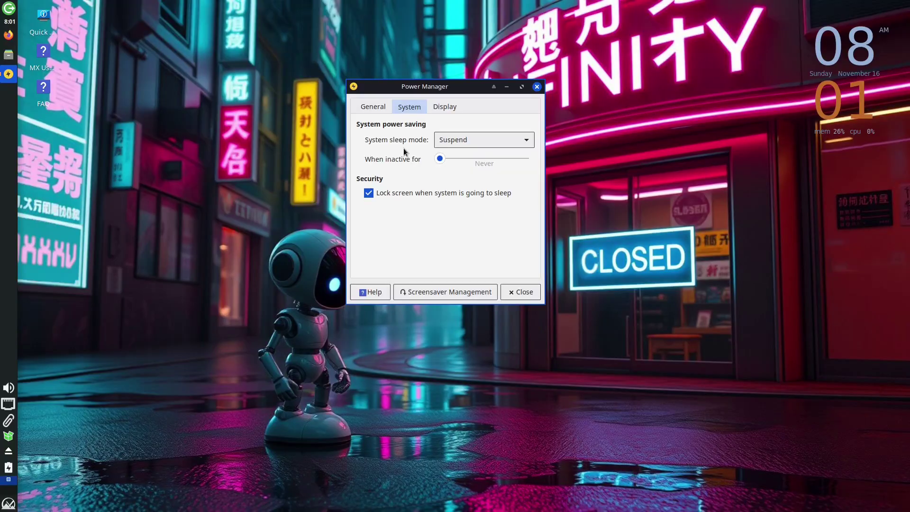
{"action": "left_click", "coordinate": [445, 106]}
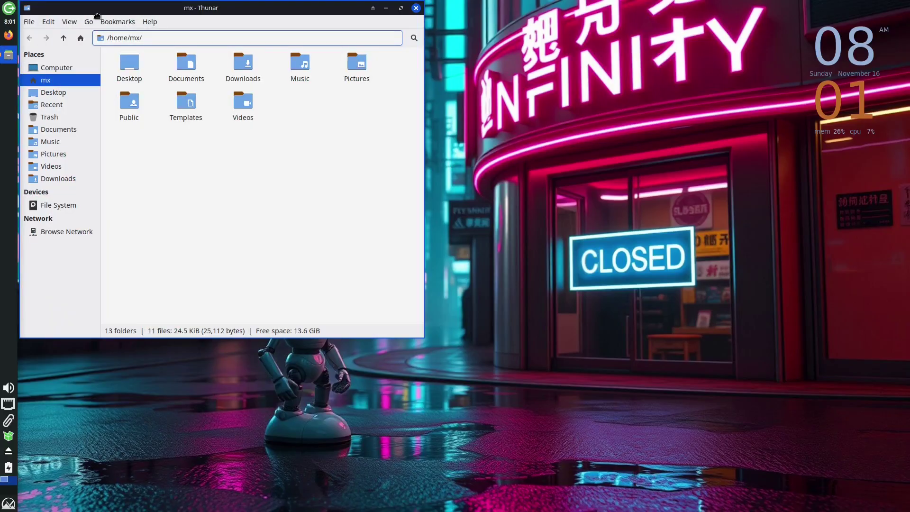
{"action": "left_click_drag", "start_coordinate": [88, 13], "coordinate": [249, 101]}
{"action": "left_click", "coordinate": [15, 37]}
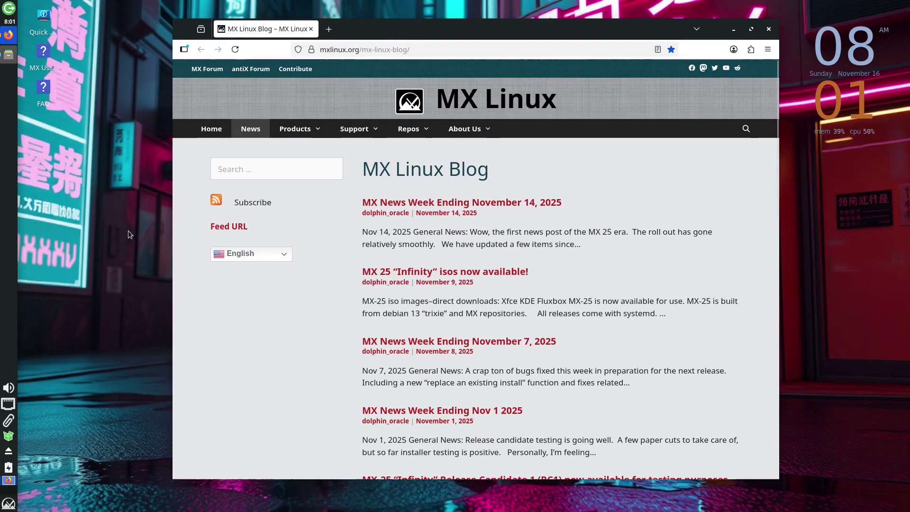
Minimize Firefox to reveal the neon street wallpaper, then open the applications menu.
{"action": "left_click", "coordinate": [9, 481]}
{"action": "left_click", "coordinate": [9, 503]}
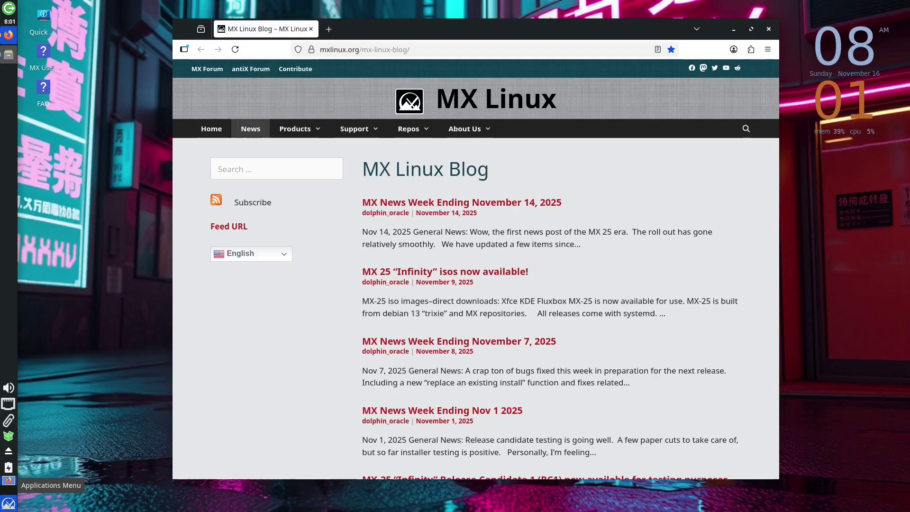
Open Desktop Settings and try the grey cubes, dark cloud, fire sculpture and sunset skyline wallpapers.
{"action": "left_click", "coordinate": [7, 470]}
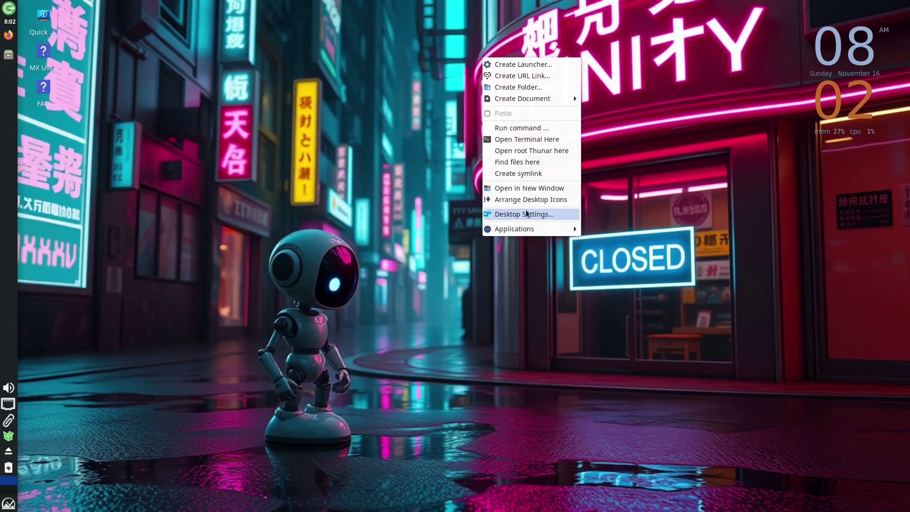
{"action": "left_click", "coordinate": [527, 213]}
{"action": "left_click_drag", "start_coordinate": [235, 9], "coordinate": [441, 84]}
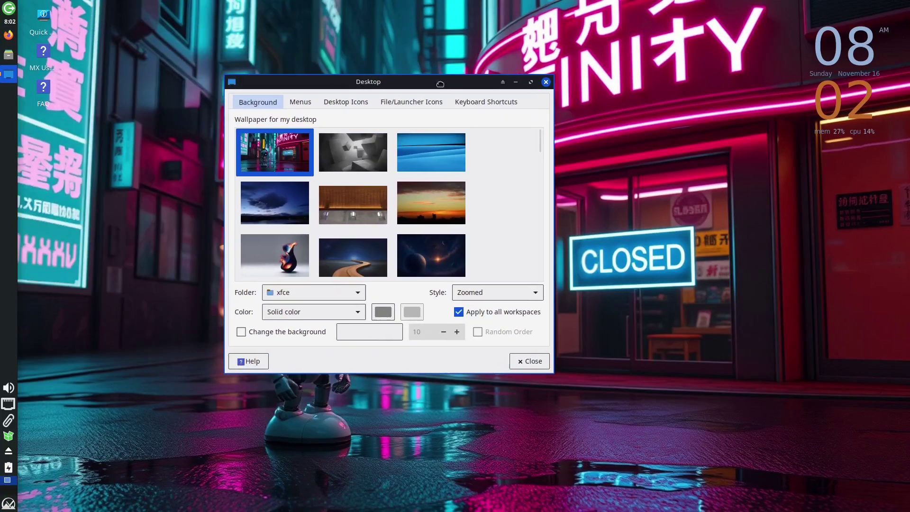
{"action": "left_click", "coordinate": [341, 153]}
{"action": "left_click_drag", "start_coordinate": [378, 83], "coordinate": [532, 72]}
{"action": "left_click", "coordinate": [409, 189]}
{"action": "left_click", "coordinate": [425, 248]}
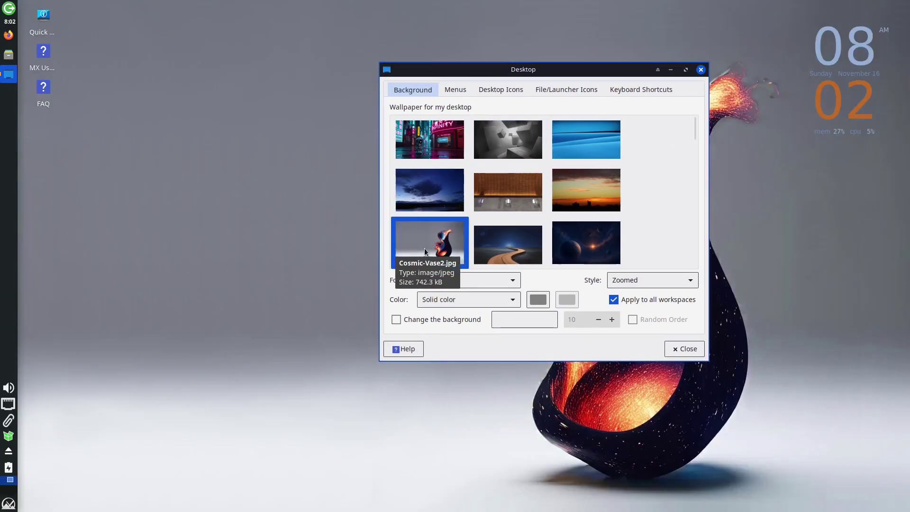
{"action": "left_click_drag", "start_coordinate": [583, 72], "coordinate": [406, 41]}
{"action": "left_click", "coordinate": [393, 165]}
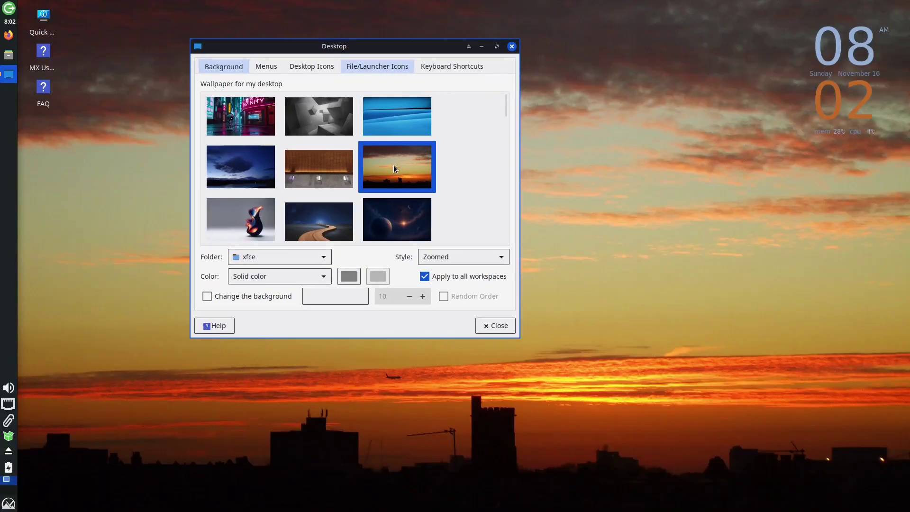
Minimize, restore, roll up and maximize the settings window, then pick the winding-road wallpaper.
{"action": "left_click", "coordinate": [483, 46]}
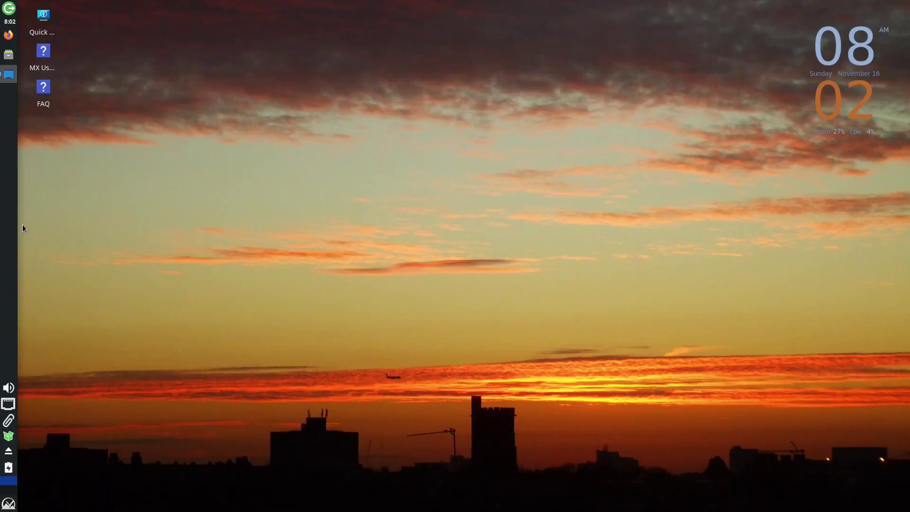
{"action": "left_click", "coordinate": [8, 75]}
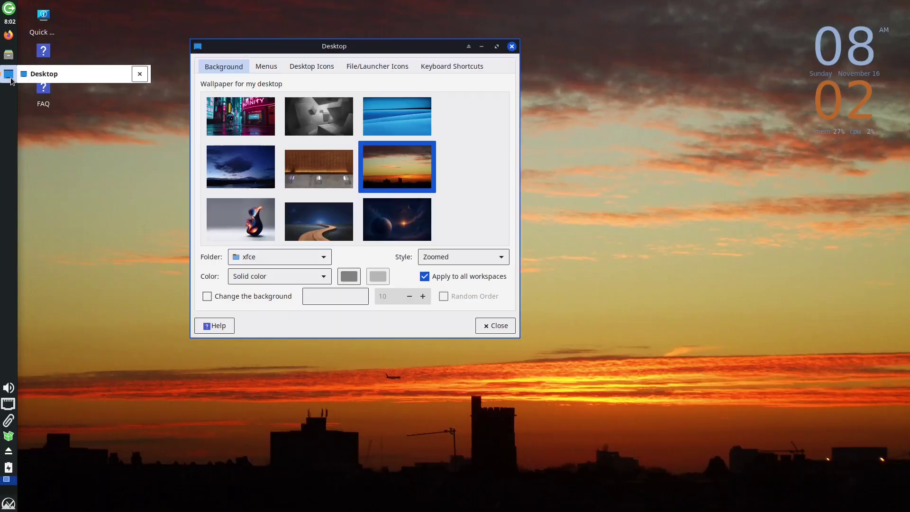
{"action": "left_click", "coordinate": [469, 47]}
{"action": "left_click_drag", "start_coordinate": [416, 51], "coordinate": [455, 158]}
{"action": "double_click", "coordinate": [454, 155]}
{"action": "left_click", "coordinate": [531, 81]}
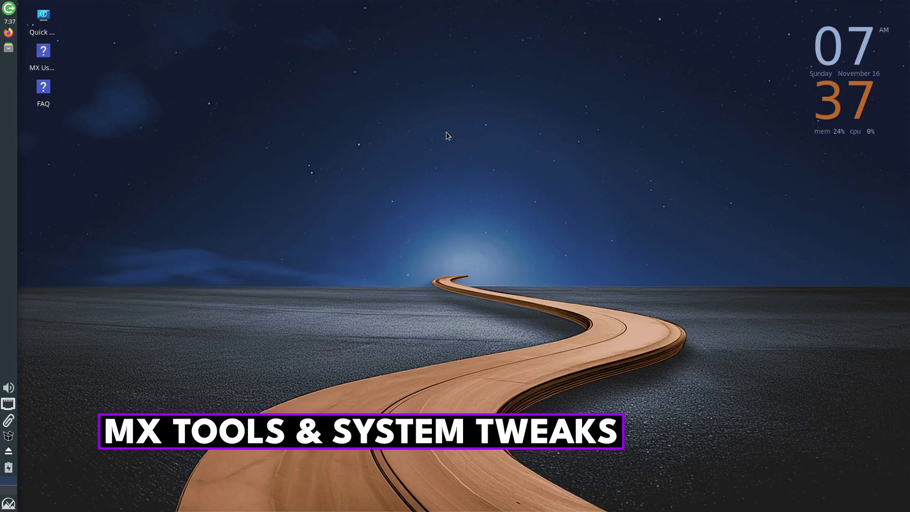
Launch MX Tools by searching 'tool' in the Whisker menu, then move its window up and left.
{"action": "key", "text": "super"}
{"action": "type", "text": "tool"}
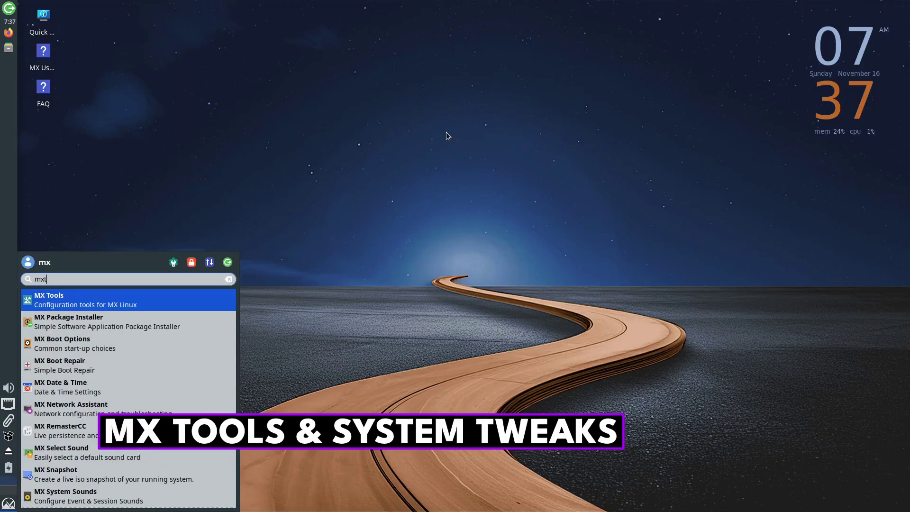
{"action": "key", "text": "Return"}
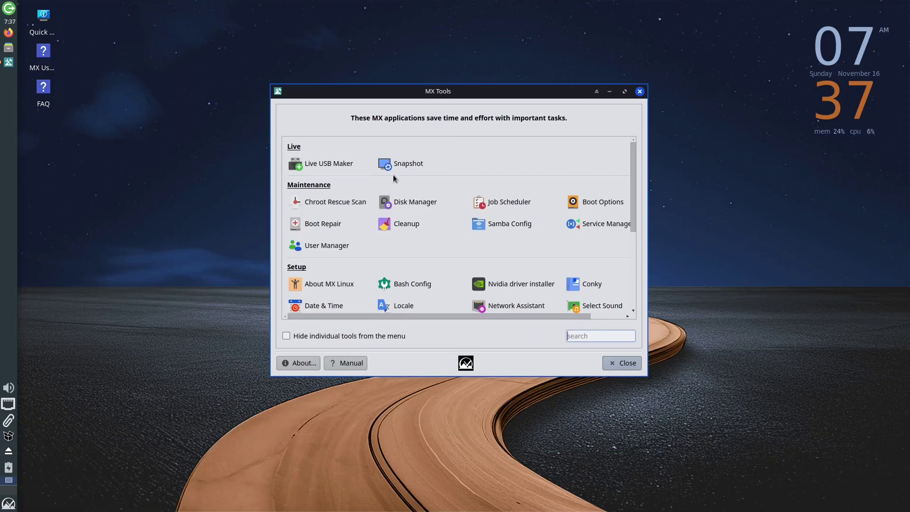
{"action": "scroll", "coordinate": [394, 178], "scroll_direction": "down", "scroll_amount": 5}
{"action": "scroll", "coordinate": [394, 178], "scroll_direction": "up", "scroll_amount": 5}
{"action": "left_click_drag", "start_coordinate": [474, 92], "coordinate": [448, 68]}
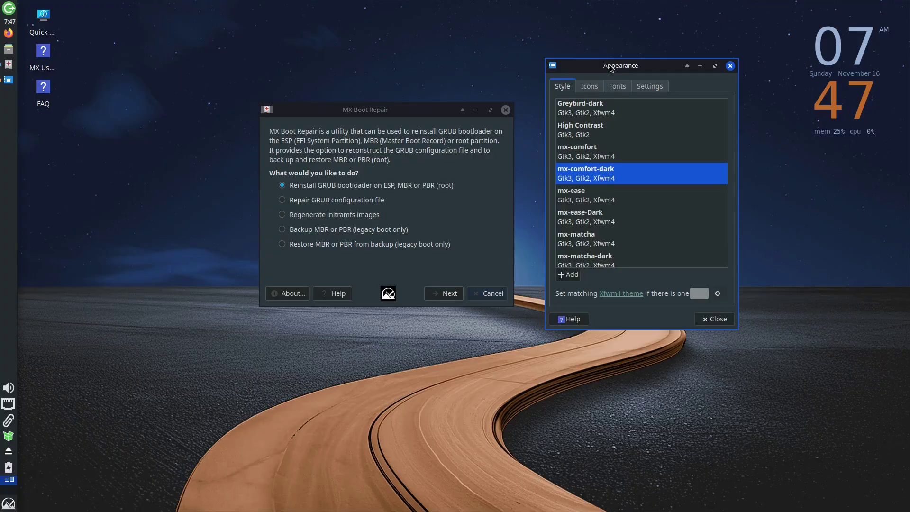
Apply the High Contrast, mx-matcha, then mx-matcha-dark styles, and open Settings Manager.
{"action": "left_click", "coordinate": [588, 133]}
{"action": "left_click", "coordinate": [585, 237]}
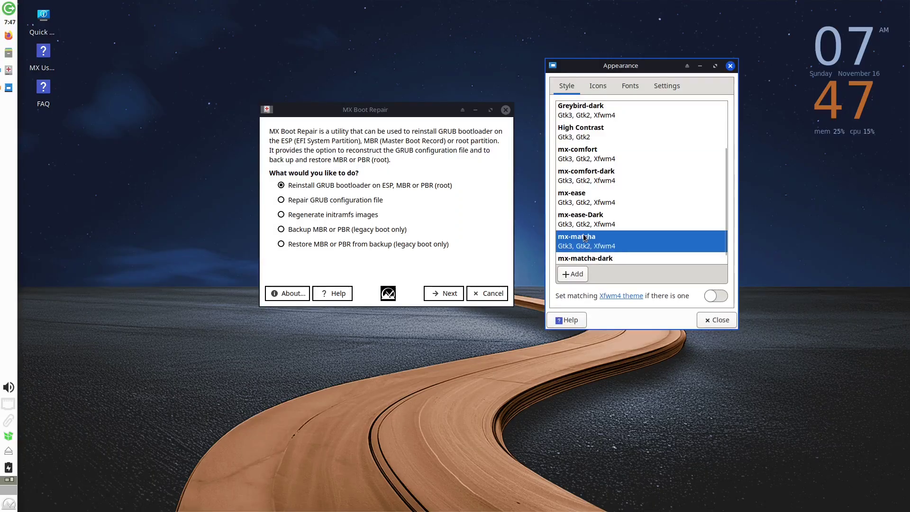
{"action": "left_click", "coordinate": [589, 262]}
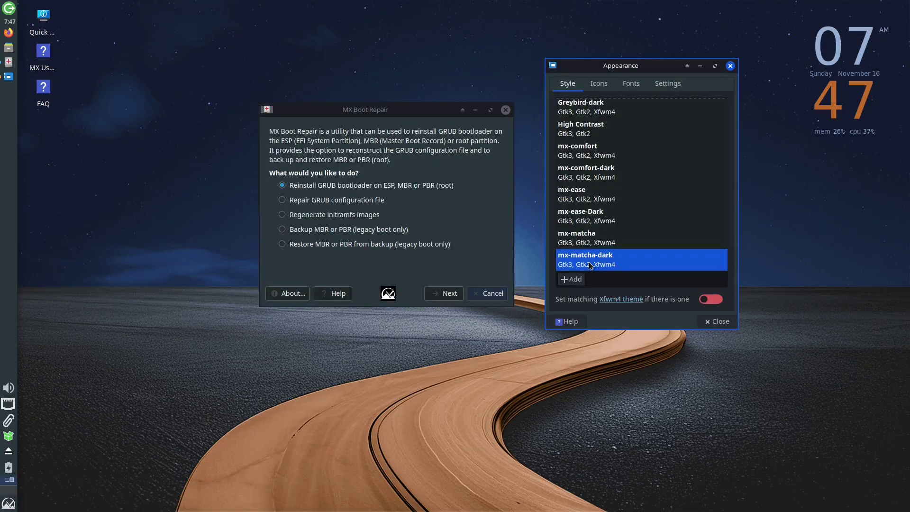
{"action": "scroll", "coordinate": [618, 212], "scroll_direction": "up", "scroll_amount": 3}
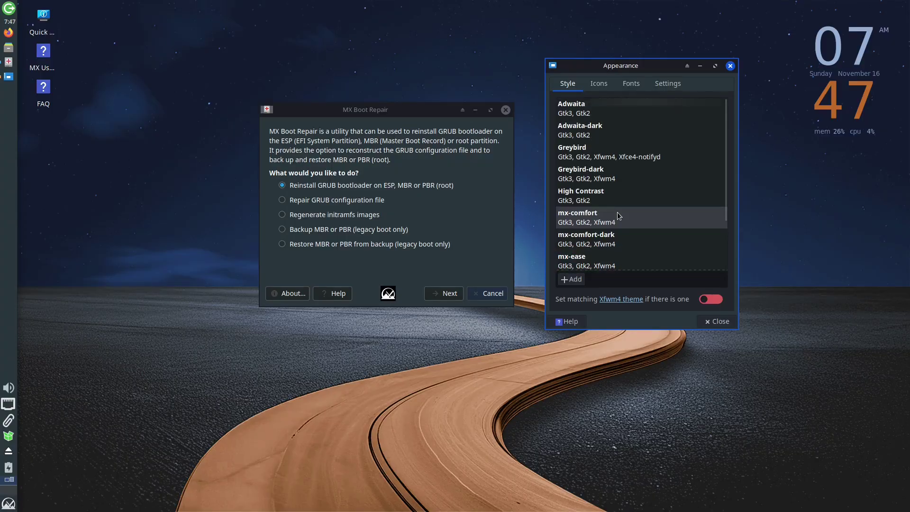
{"action": "scroll", "coordinate": [617, 217], "scroll_direction": "down", "scroll_amount": 3}
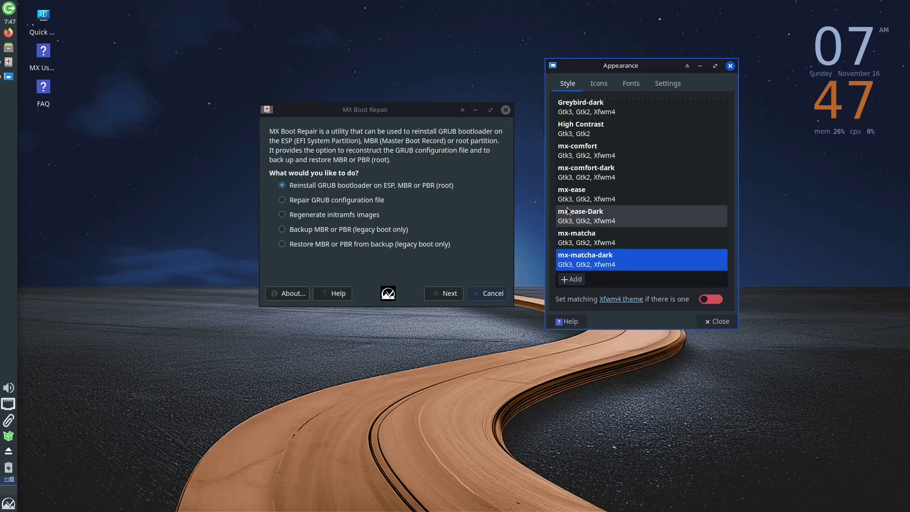
{"action": "left_click", "coordinate": [9, 503]}
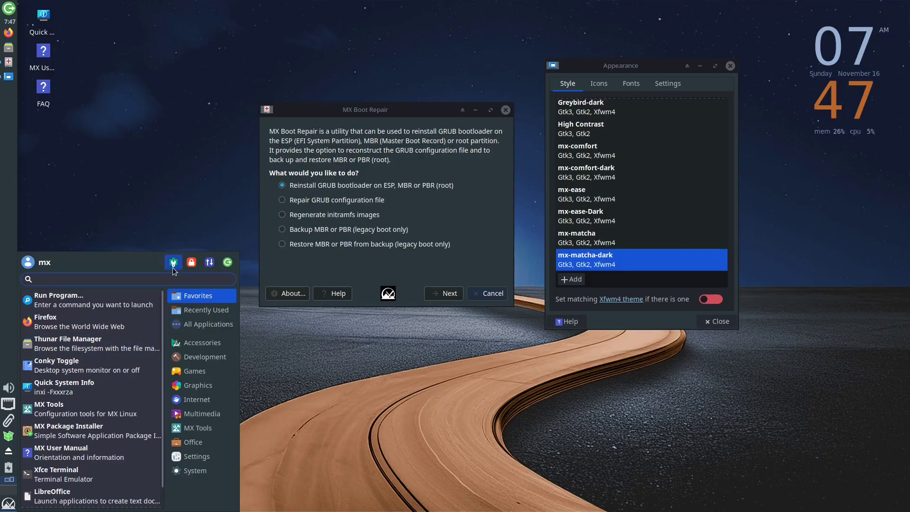
{"action": "left_click", "coordinate": [173, 264]}
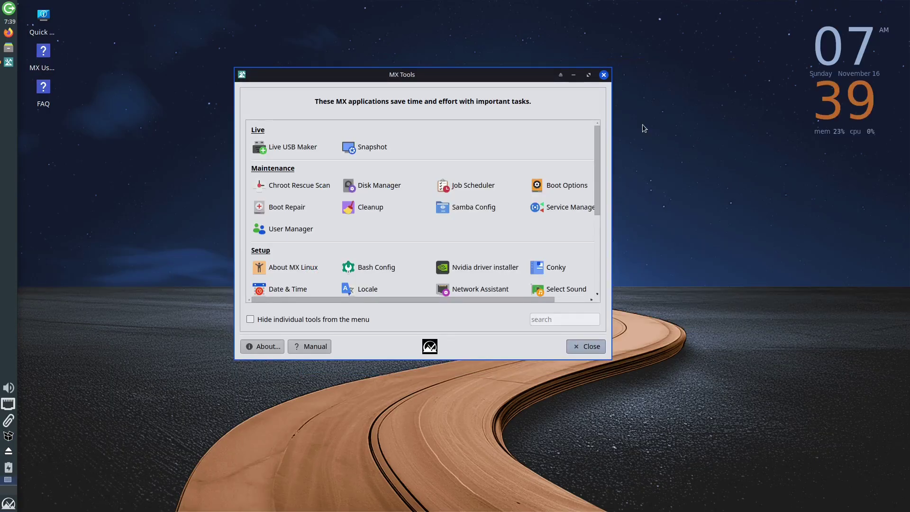
{"action": "left_click", "coordinate": [380, 143]}
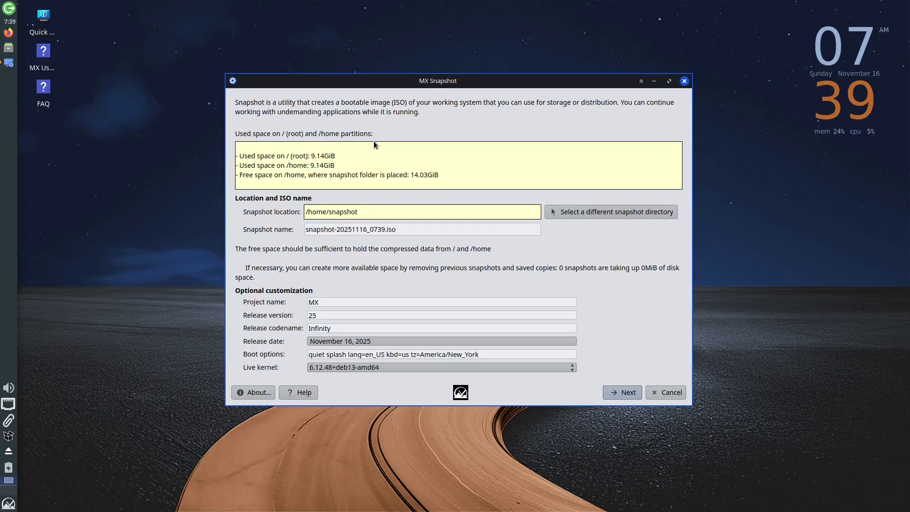
{"action": "left_click_drag", "start_coordinate": [454, 82], "coordinate": [431, 61]}
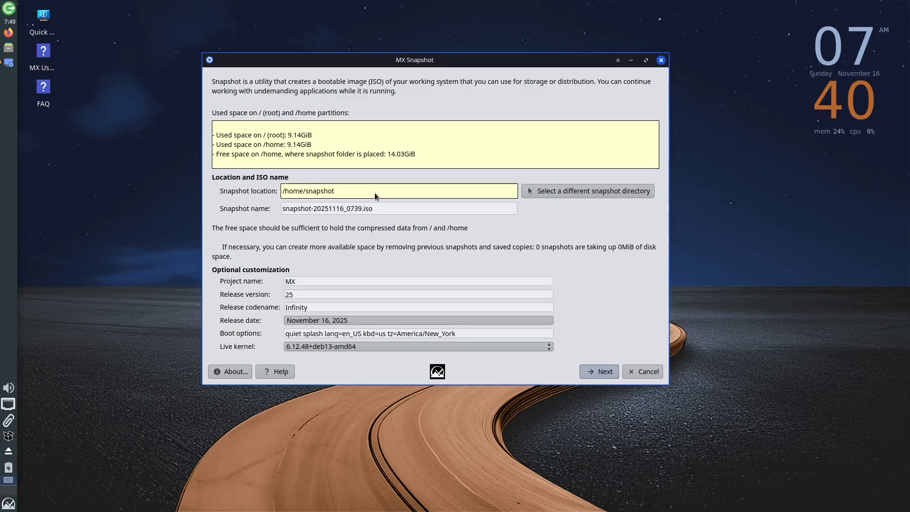
{"action": "left_click", "coordinate": [549, 195]}
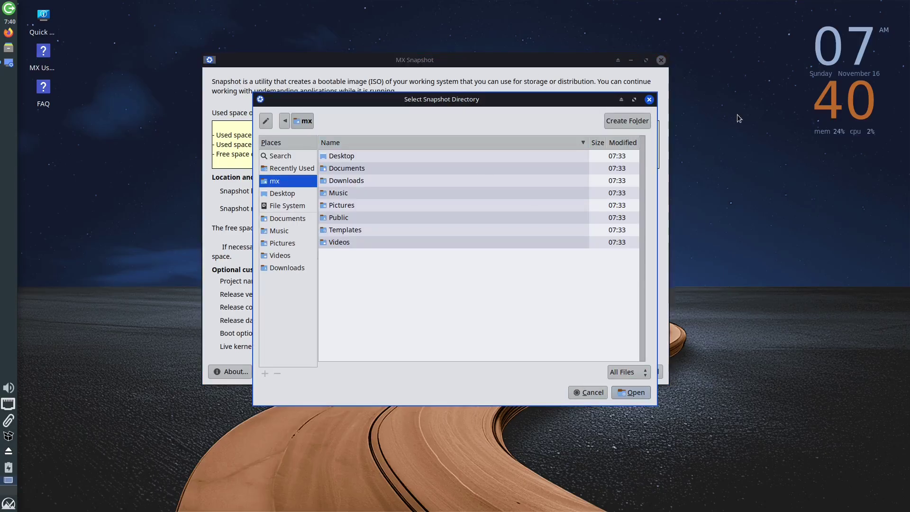
{"action": "left_click", "coordinate": [649, 100]}
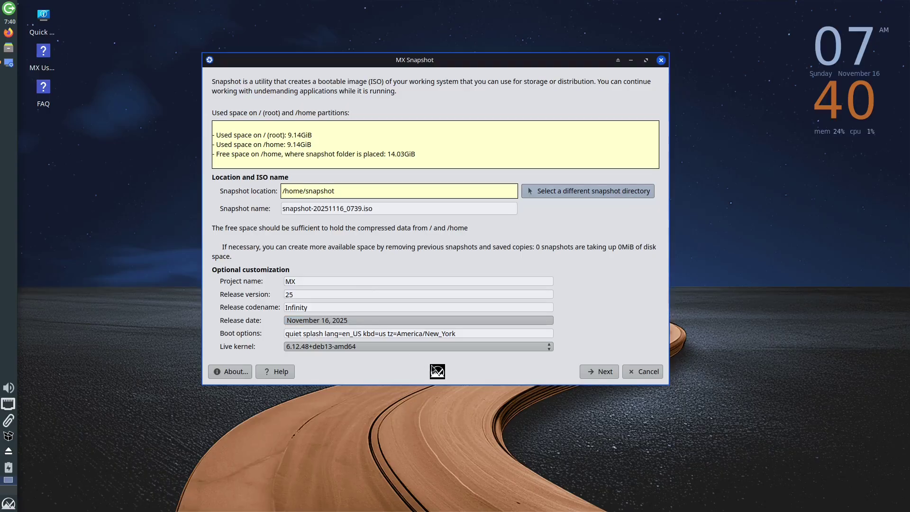
{"action": "left_click", "coordinate": [599, 375]}
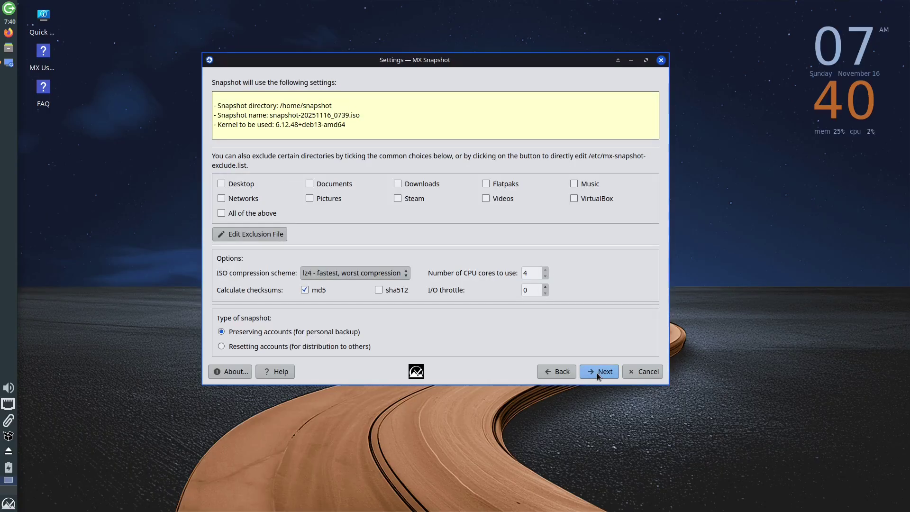
{"action": "left_click", "coordinate": [597, 373]}
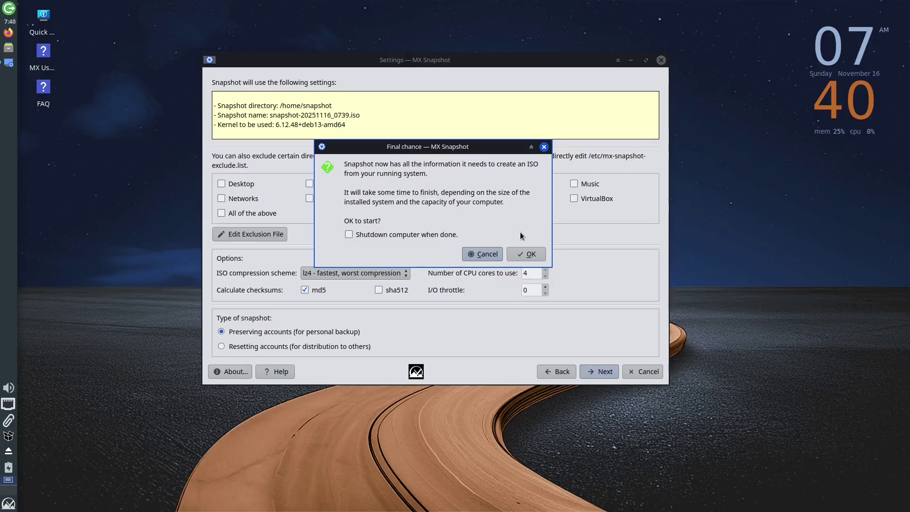
{"action": "left_click", "coordinate": [483, 256]}
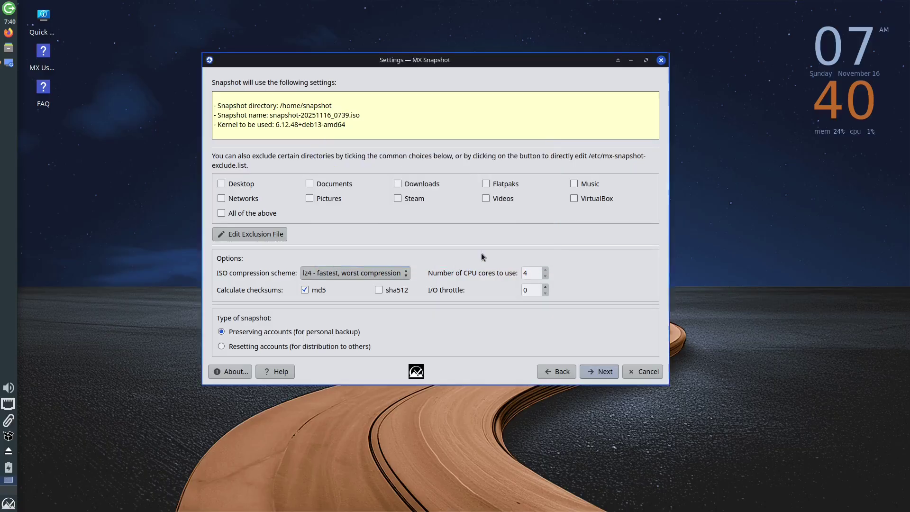
{"action": "left_click", "coordinate": [662, 61]}
{"action": "left_click", "coordinate": [603, 75]}
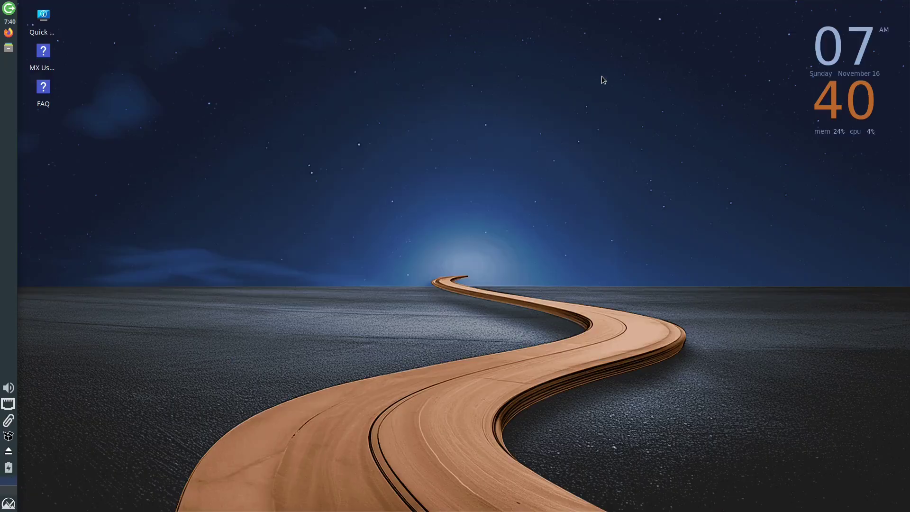
{"action": "key", "text": "super"}
{"action": "type", "text": "mxt"}
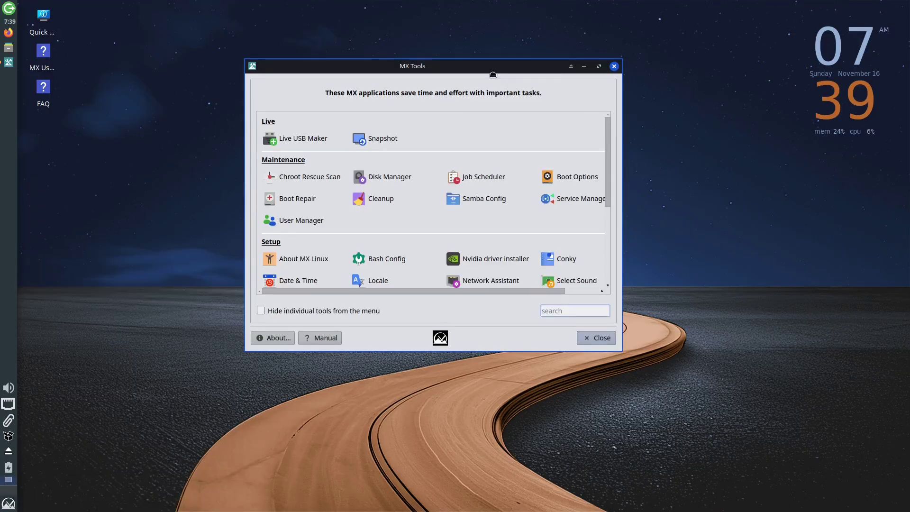
Open Live USB Maker, skip choosing an ISO, and show its advanced options (50 MB ESP).
{"action": "left_click", "coordinate": [291, 146]}
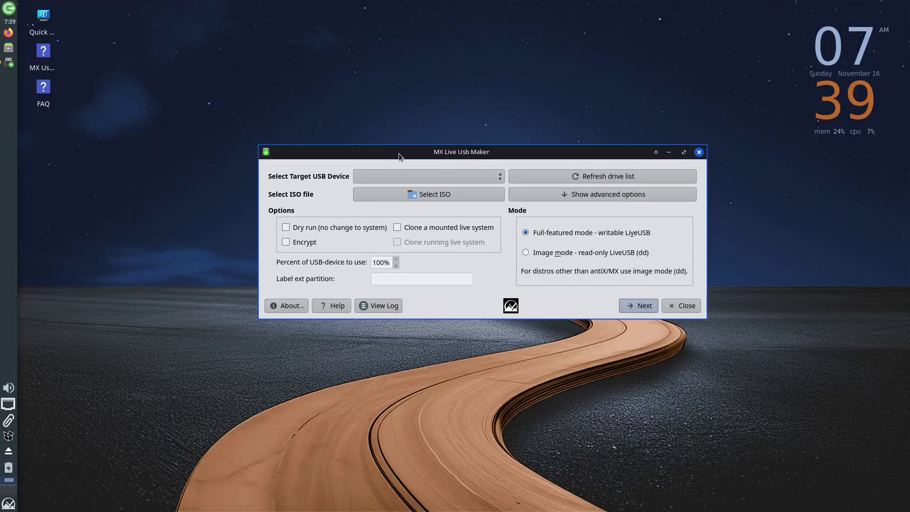
{"action": "left_click_drag", "start_coordinate": [399, 153], "coordinate": [348, 125]}
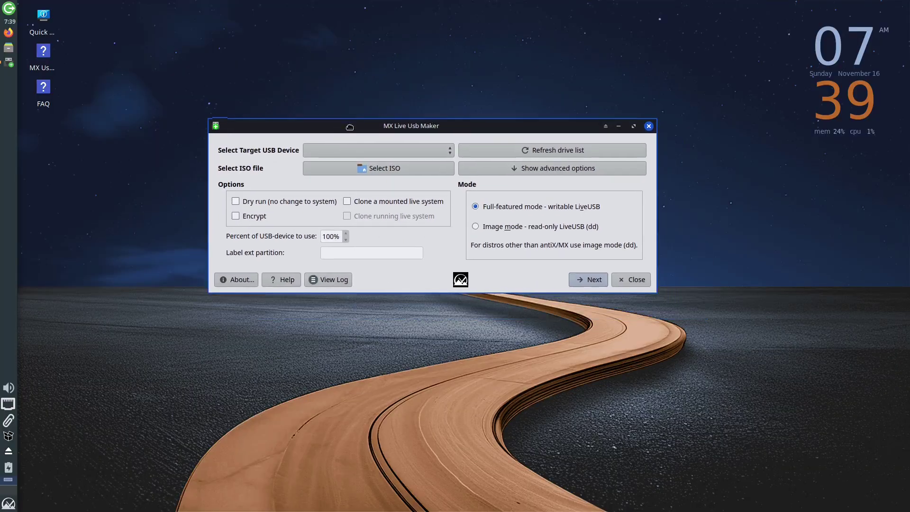
{"action": "left_click", "coordinate": [380, 167]}
{"action": "left_click", "coordinate": [649, 99]}
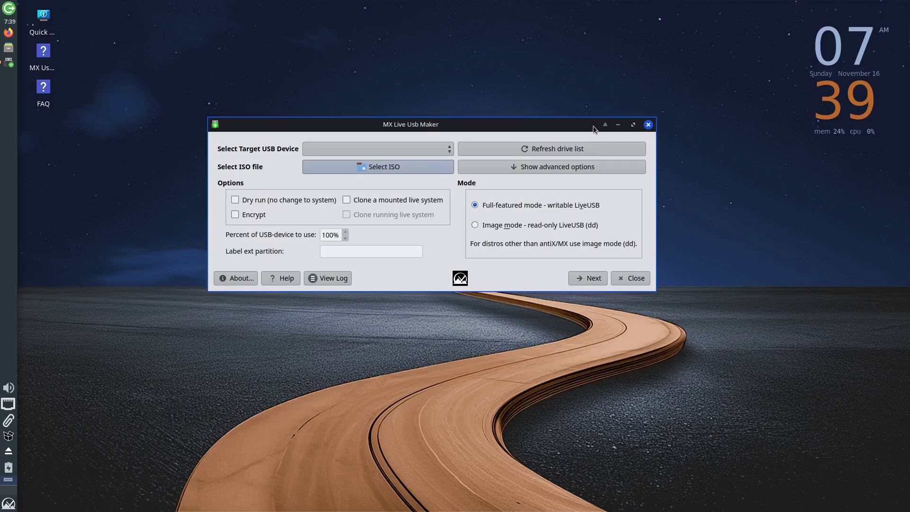
{"action": "left_click", "coordinate": [535, 172]}
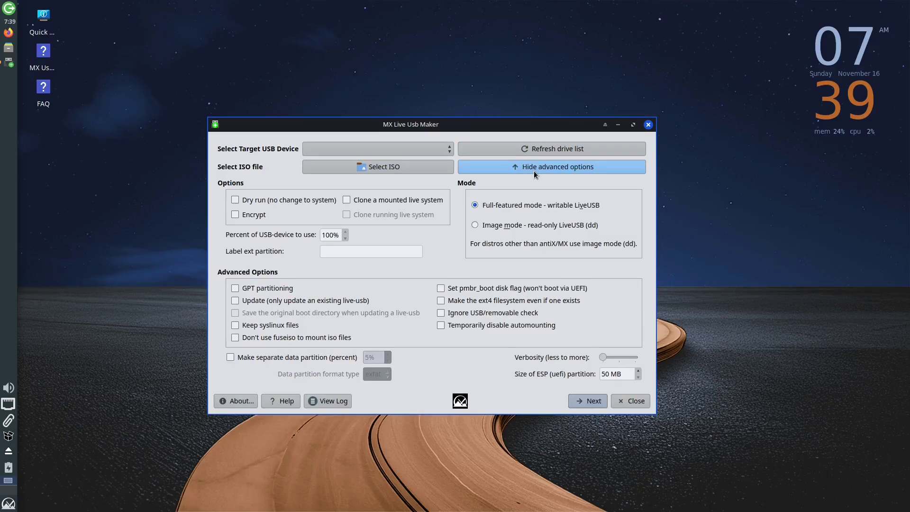
Close Live USB Maker, launch MX Updater, and view its list of available upgrades.
{"action": "left_click", "coordinate": [648, 124]}
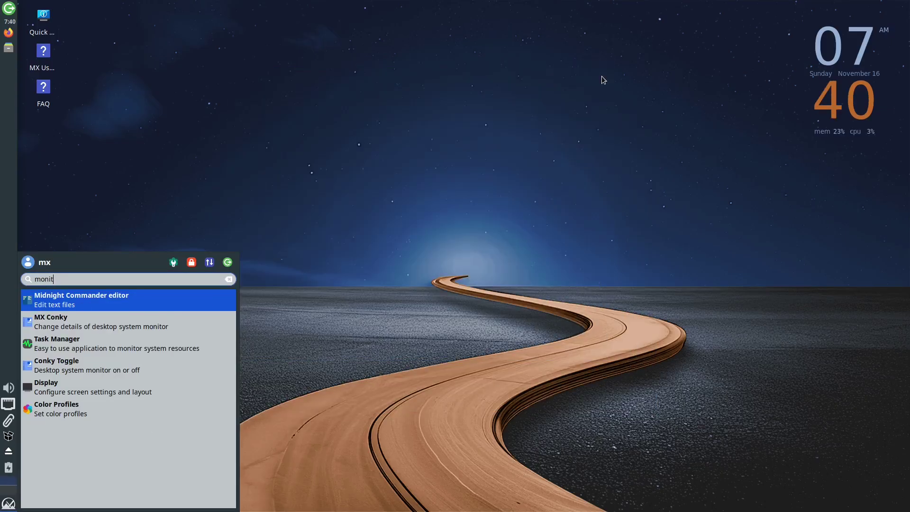
{"action": "left_click", "coordinate": [92, 347]}
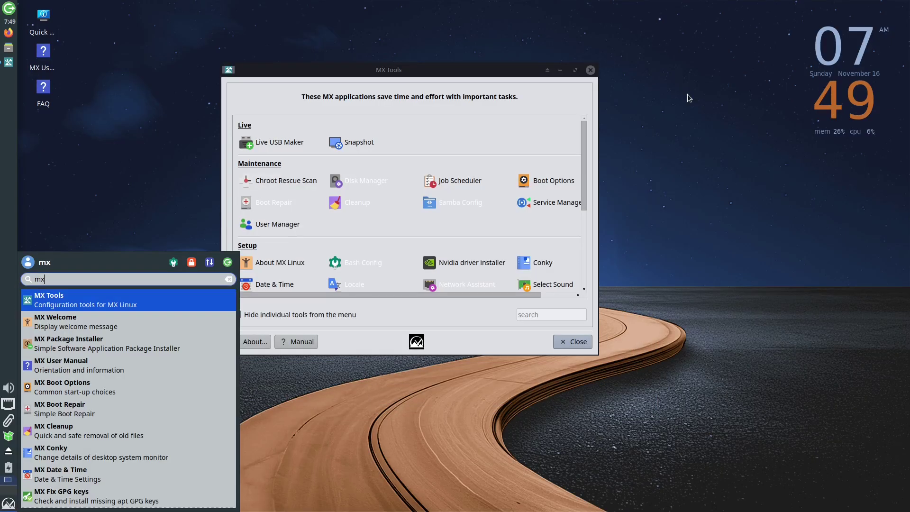
{"action": "type", "text": "up"}
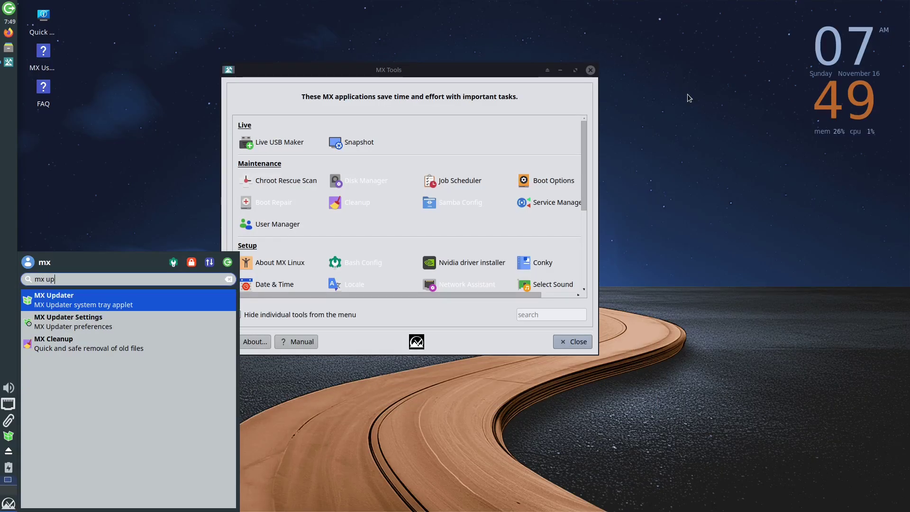
{"action": "key", "text": "Return"}
{"action": "left_click", "coordinate": [866, 72]}
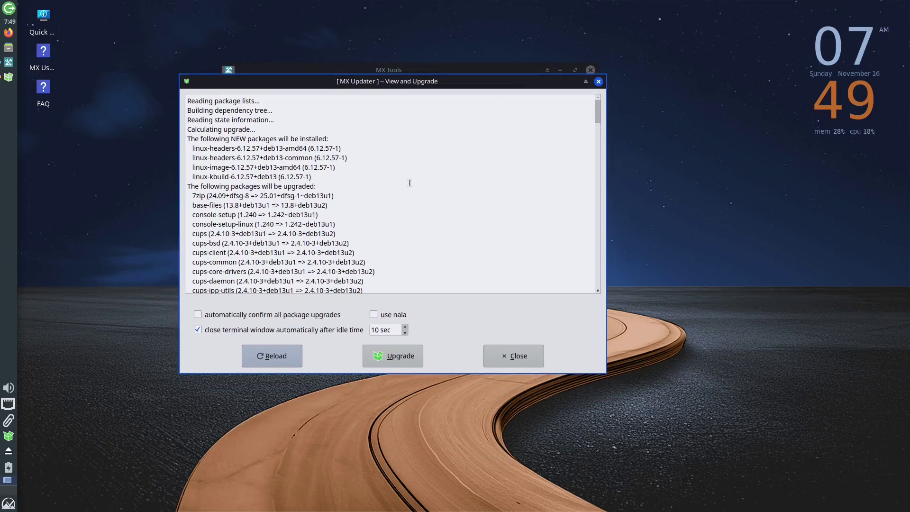
Review the upgrade packages, stop using nala, and toggle automatic confirmation on and back off.
{"action": "scroll", "coordinate": [409, 183], "scroll_direction": "down", "scroll_amount": 15}
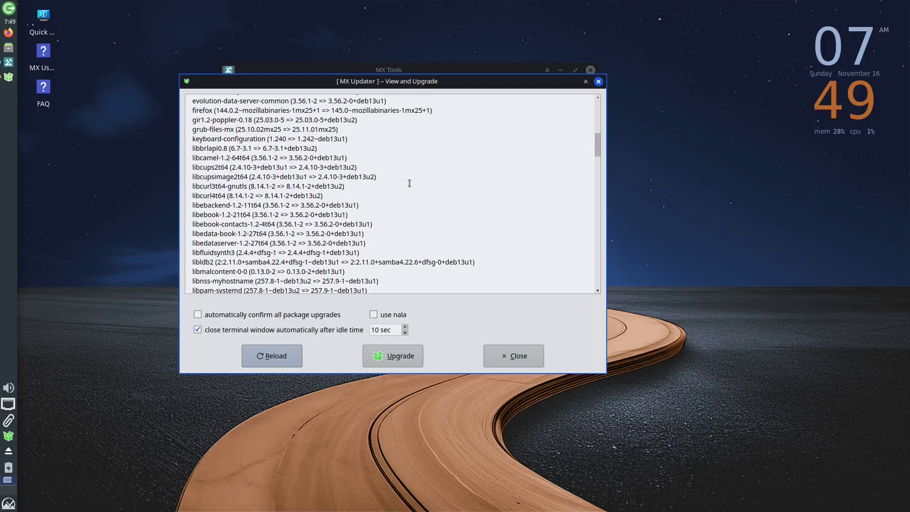
{"action": "scroll", "coordinate": [410, 183], "scroll_direction": "down", "scroll_amount": 12}
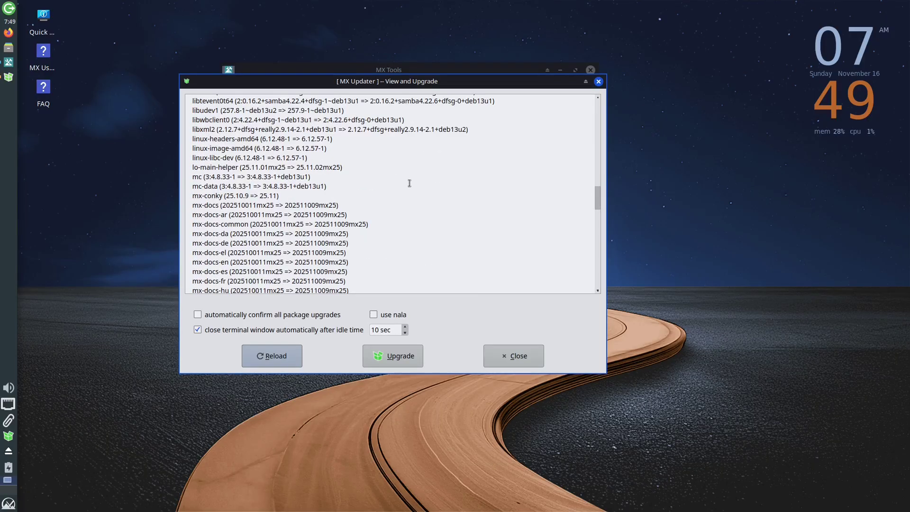
{"action": "scroll", "coordinate": [410, 183], "scroll_direction": "down", "scroll_amount": 9}
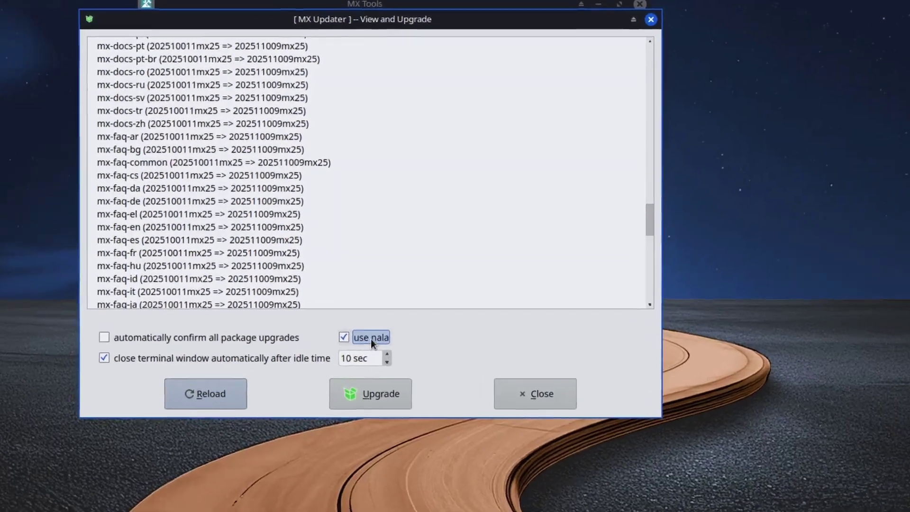
{"action": "left_click", "coordinate": [378, 315]}
{"action": "left_click", "coordinate": [127, 362]}
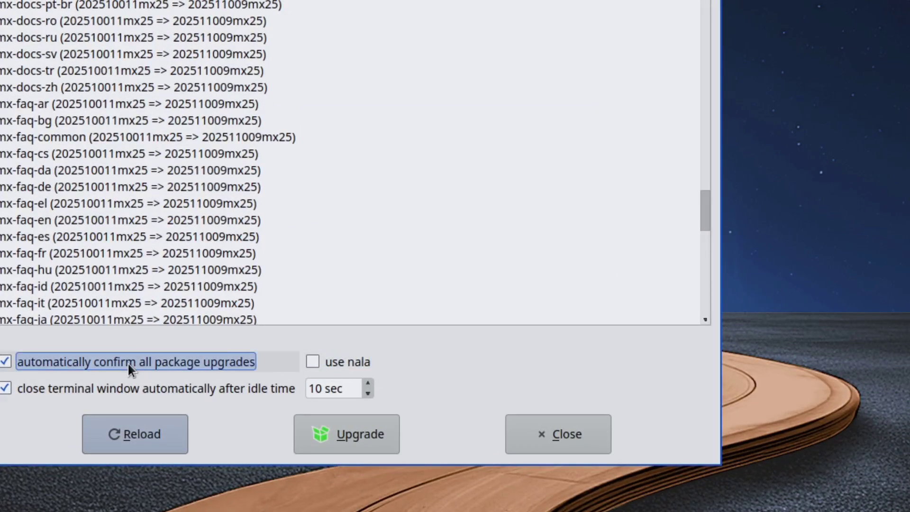
{"action": "left_click", "coordinate": [127, 362]}
Reload the package lists, finding 160 updates, then close MX Updater and MX Tools.
{"action": "left_click", "coordinate": [130, 431]}
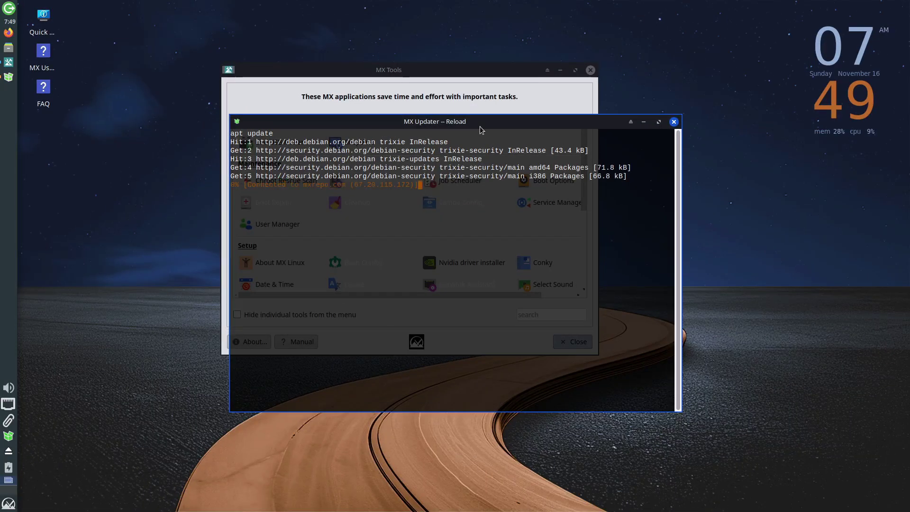
{"action": "left_click_drag", "start_coordinate": [481, 124], "coordinate": [431, 112]}
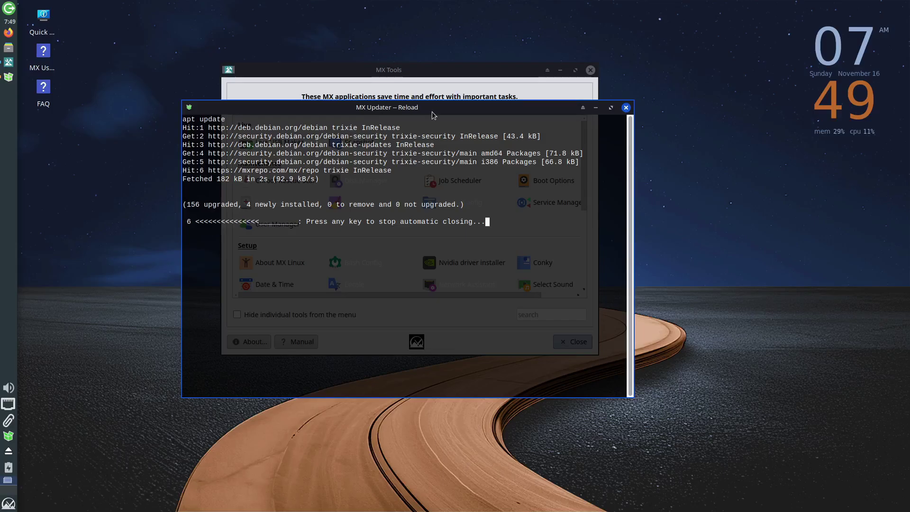
{"action": "key", "text": "Return"}
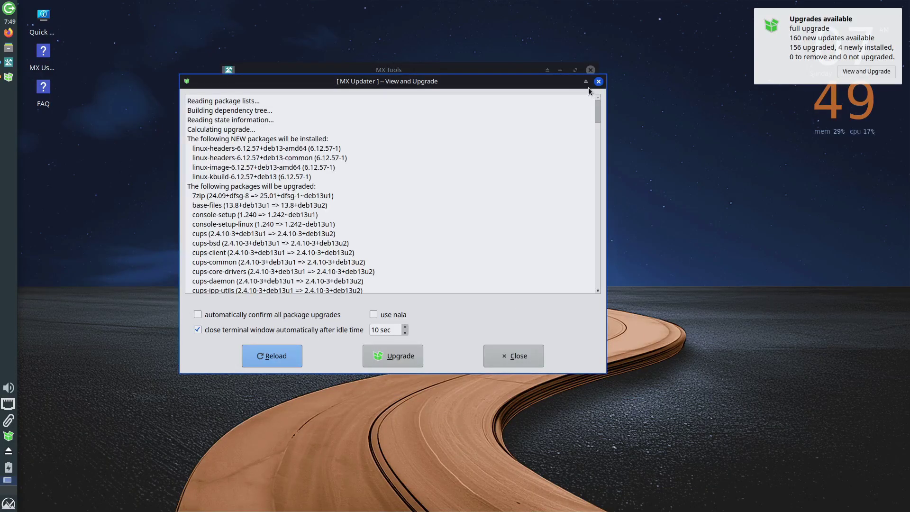
{"action": "left_click", "coordinate": [599, 83]}
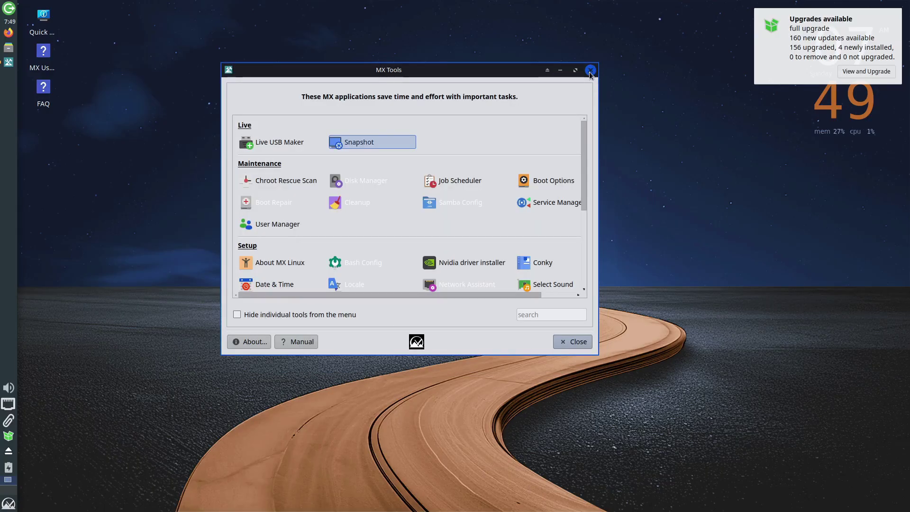
{"action": "left_click", "coordinate": [590, 72]}
Launch MX Cleanup from the application menu with the search 'clea'.
{"action": "key", "text": "super"}
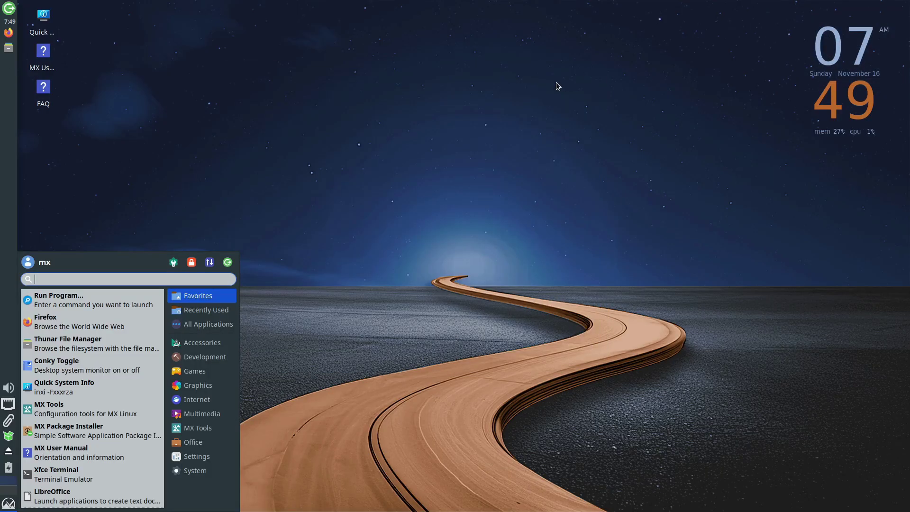
{"action": "type", "text": "clea"}
{"action": "key", "text": "Return"}
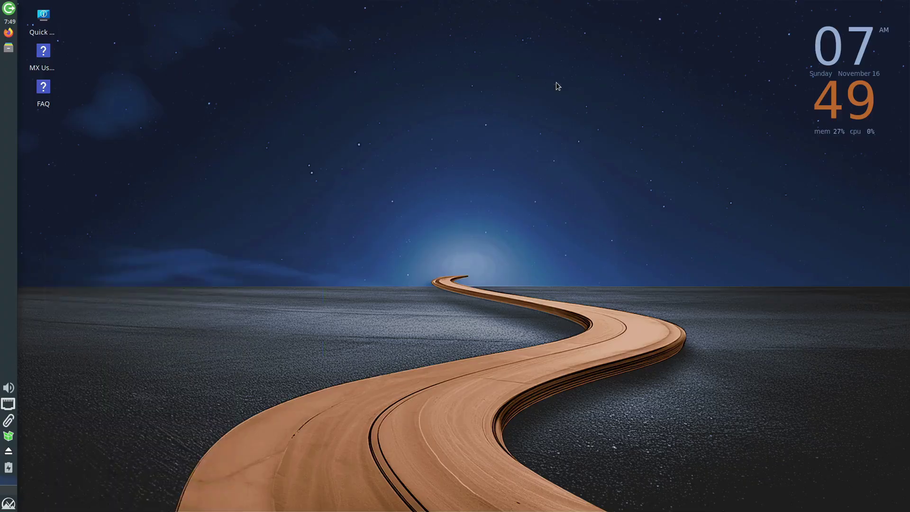
{"action": "left_click_drag", "start_coordinate": [456, 92], "coordinate": [441, 61]}
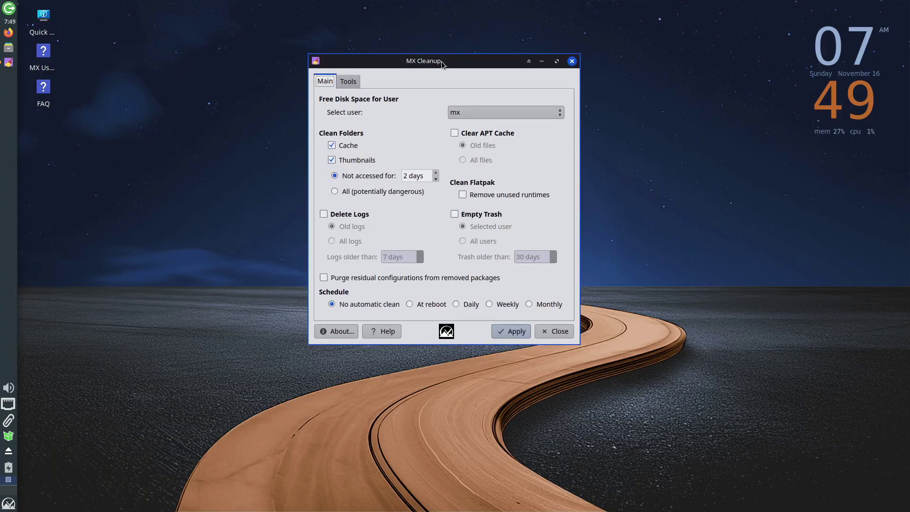
Clear all APT cache files, schedule the cleanup at reboot, apply with authentication, and close.
{"action": "left_click", "coordinate": [480, 134]}
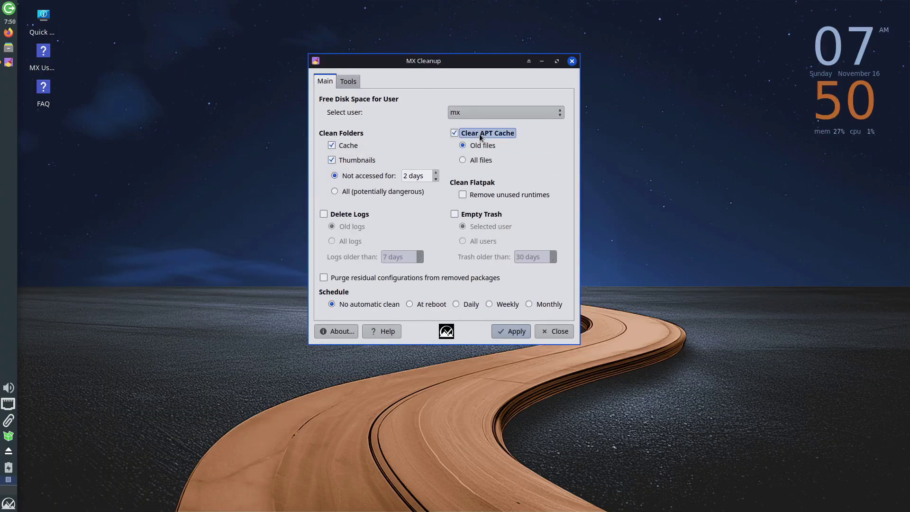
{"action": "left_click", "coordinate": [481, 161]}
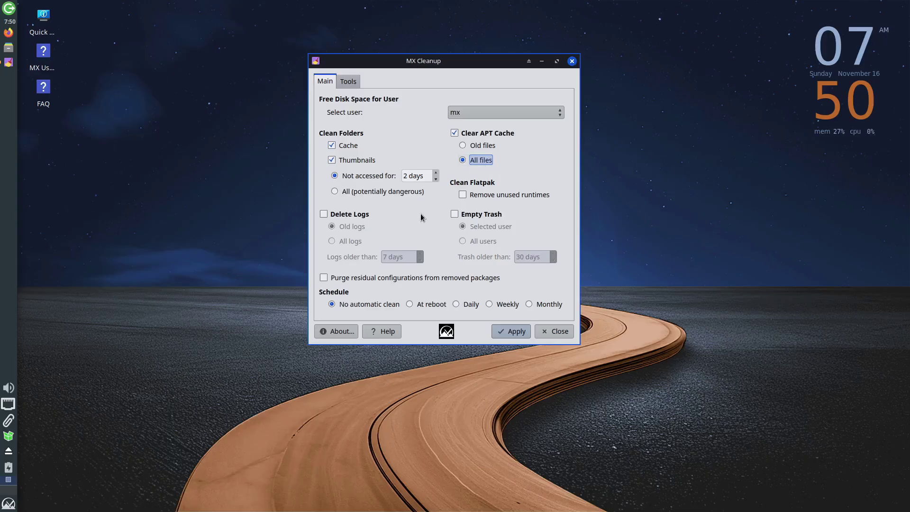
{"action": "left_click", "coordinate": [428, 306]}
{"action": "left_click", "coordinate": [494, 328]}
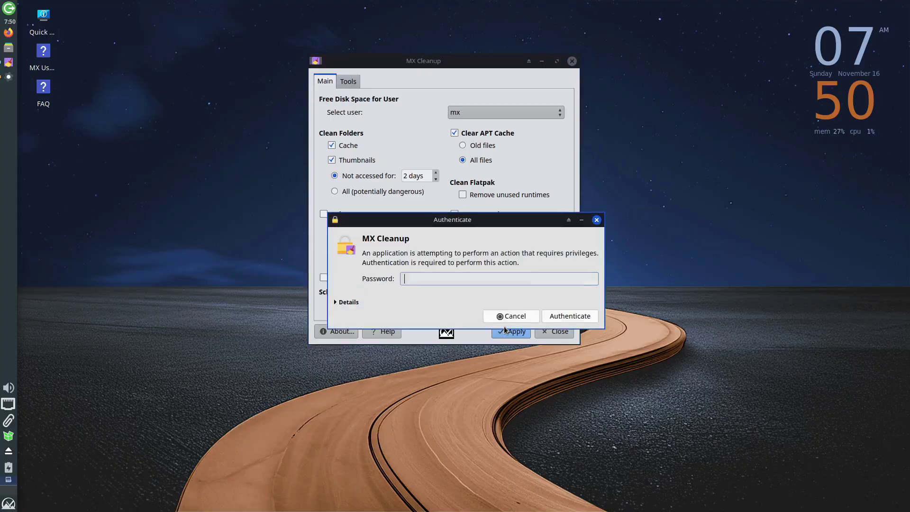
{"action": "left_click", "coordinate": [548, 317]}
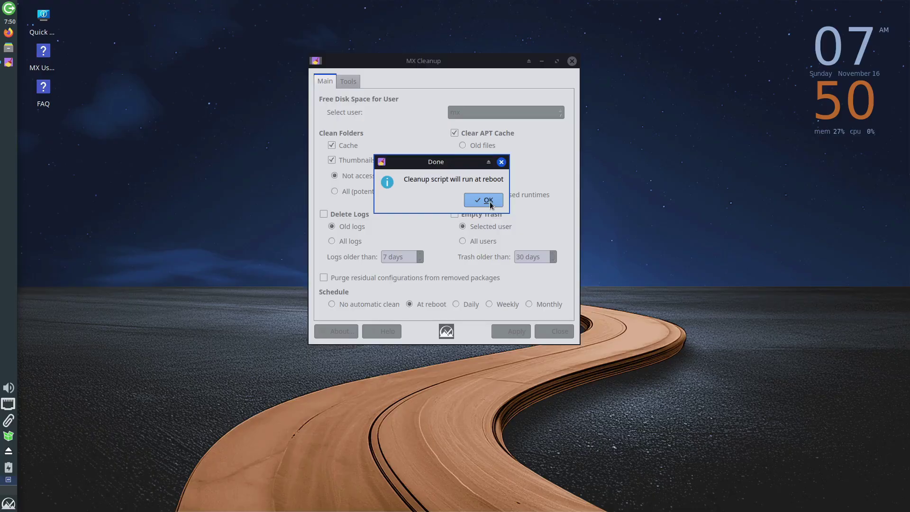
{"action": "left_click", "coordinate": [490, 202]}
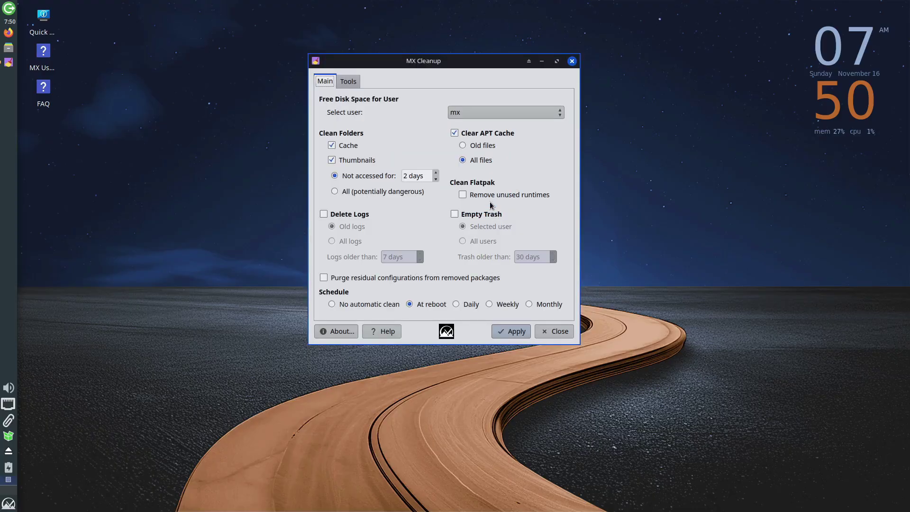
{"action": "left_click", "coordinate": [545, 333]}
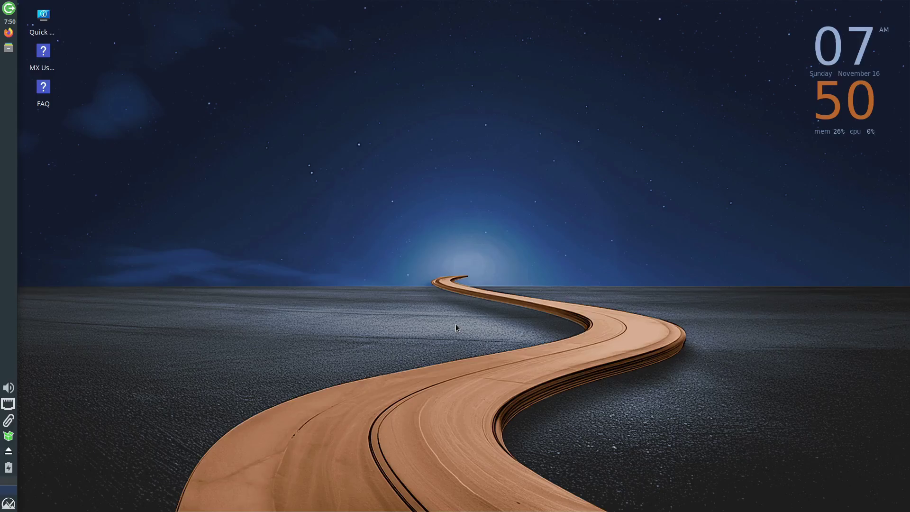
Launch MX Boot Options via the 'mx boot' search and enter the account password.
{"action": "key", "text": "super"}
{"action": "type", "text": "mx"}
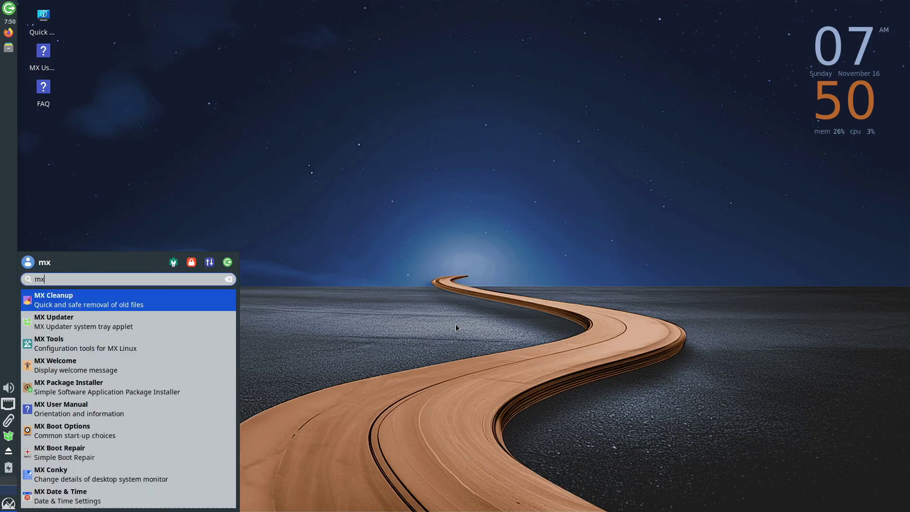
{"action": "type", "text": " boot"}
{"action": "key", "text": "Return"}
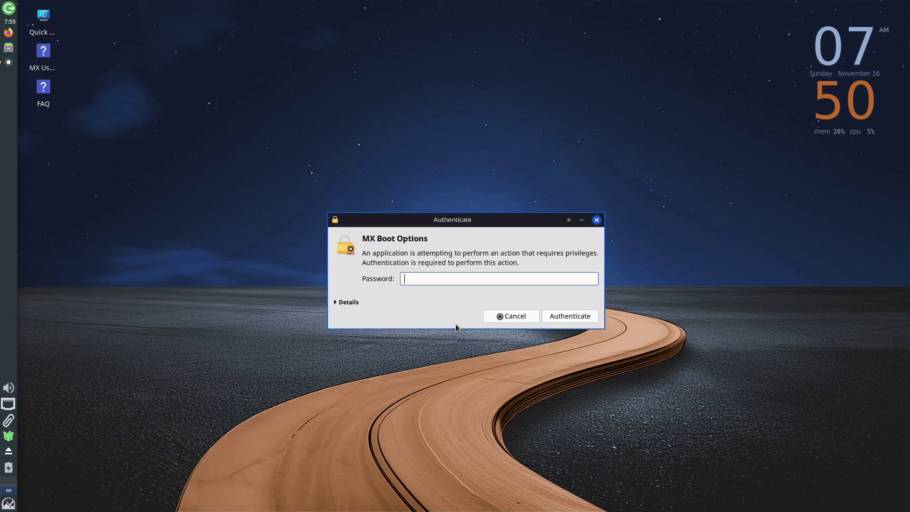
{"action": "type", "text": "demo"}
{"action": "key", "text": "Return"}
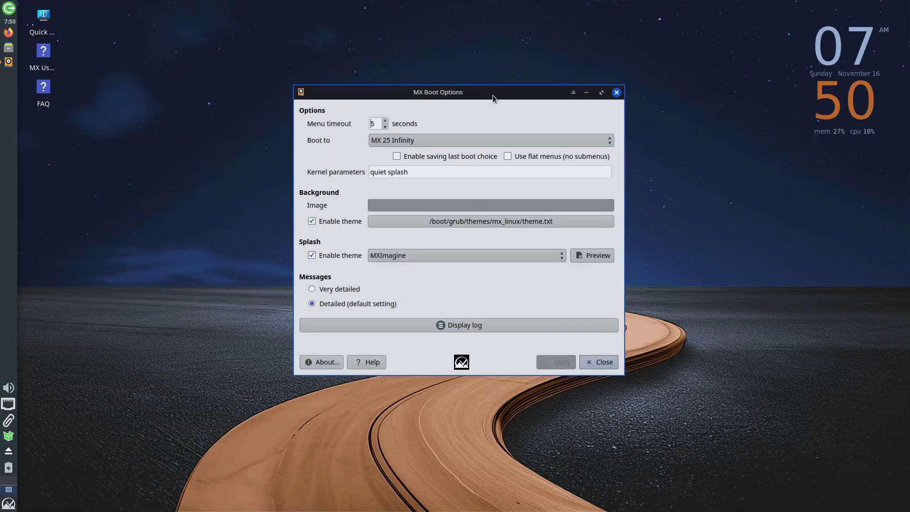
{"action": "left_click_drag", "start_coordinate": [493, 95], "coordinate": [459, 72]}
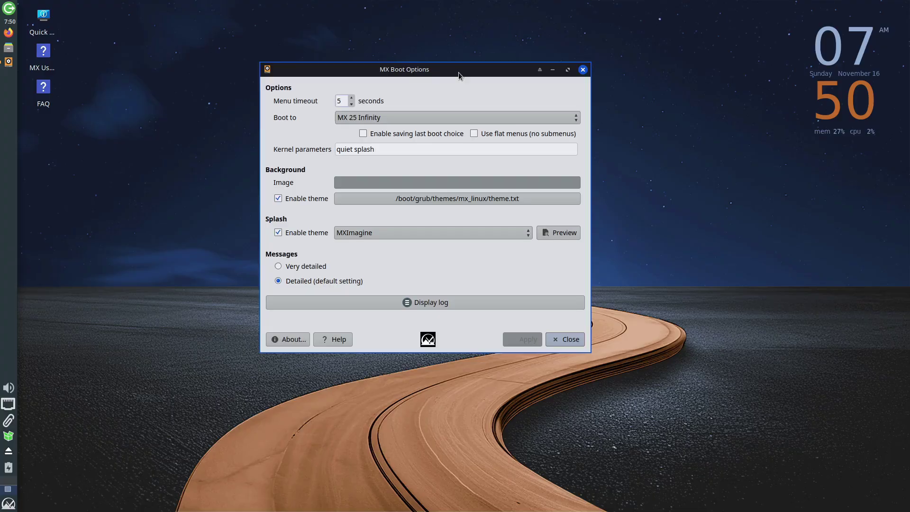
Keep MX 25 Infinity as default, check the 5-second timeout and kernel parameters, and preview the splash.
{"action": "left_click", "coordinate": [404, 118]}
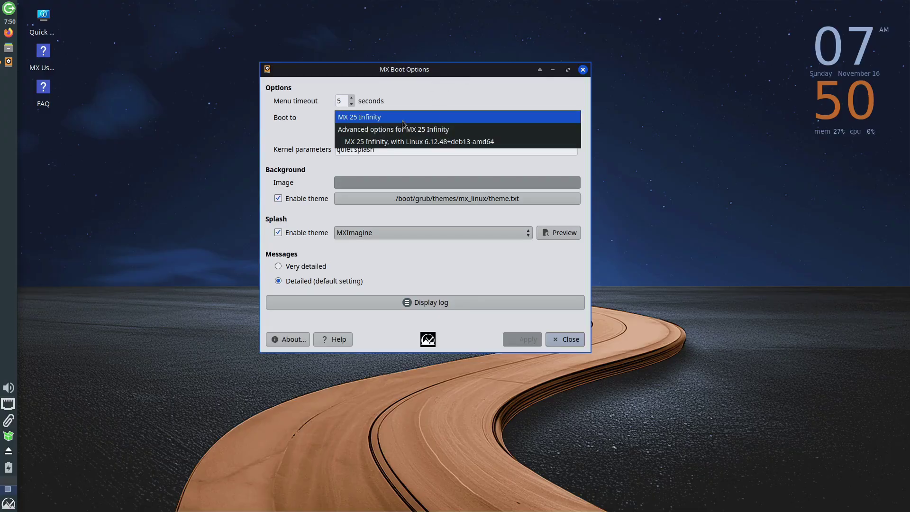
{"action": "key", "text": "Down"}
{"action": "left_click", "coordinate": [402, 119]}
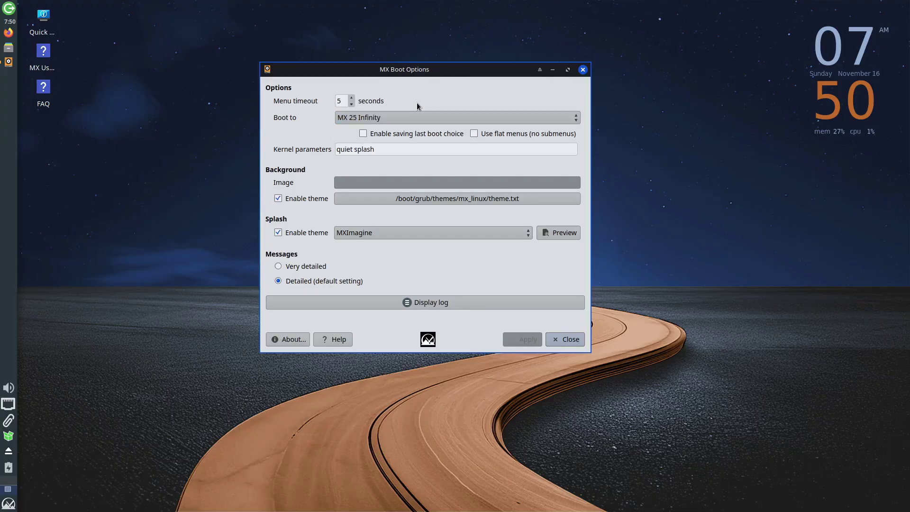
{"action": "left_click", "coordinate": [351, 99]}
{"action": "left_click", "coordinate": [376, 150]}
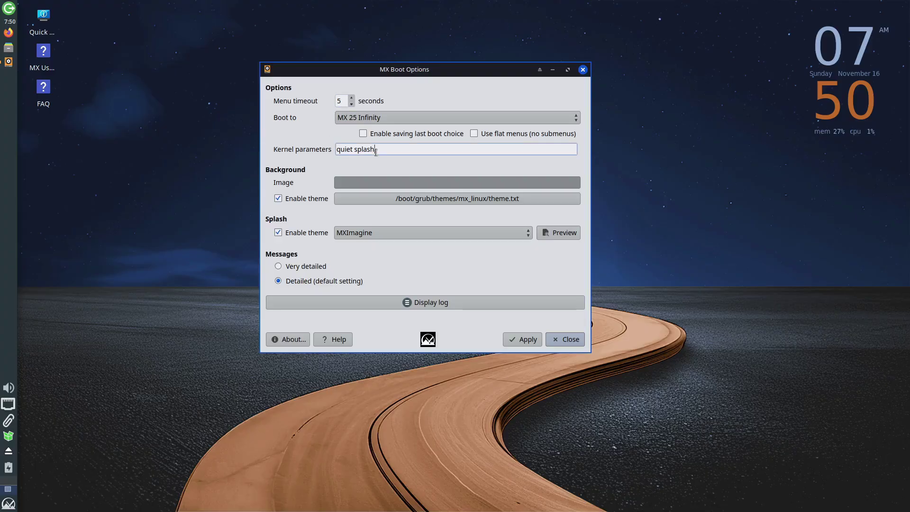
{"action": "left_click", "coordinate": [558, 233]}
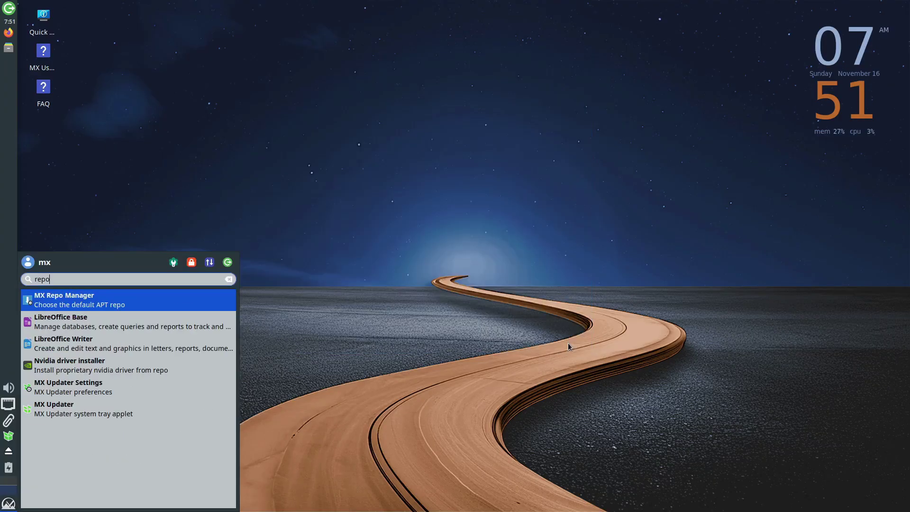
Launch MX Repo Manager and choose the United Kingdom, London mirror.
{"action": "key", "text": "Return"}
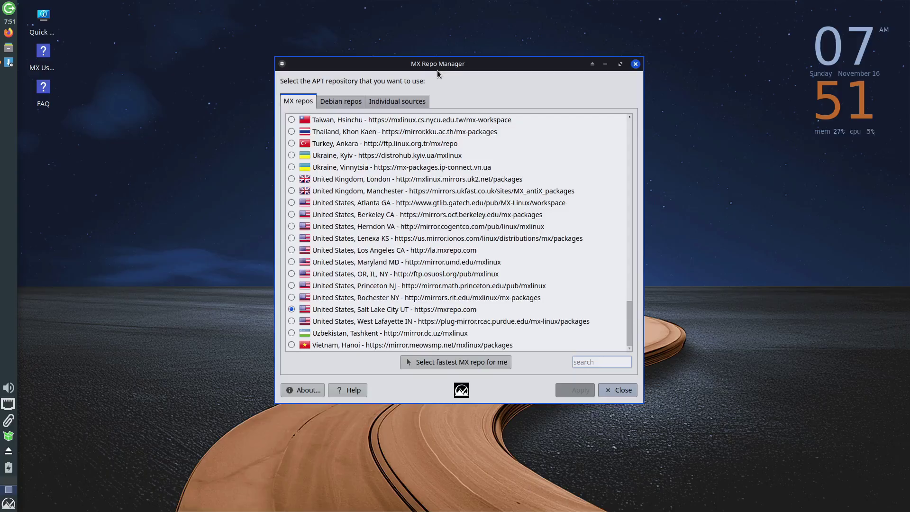
{"action": "left_click_drag", "start_coordinate": [438, 69], "coordinate": [446, 52]}
{"action": "scroll", "coordinate": [356, 209], "scroll_direction": "up", "scroll_amount": 20}
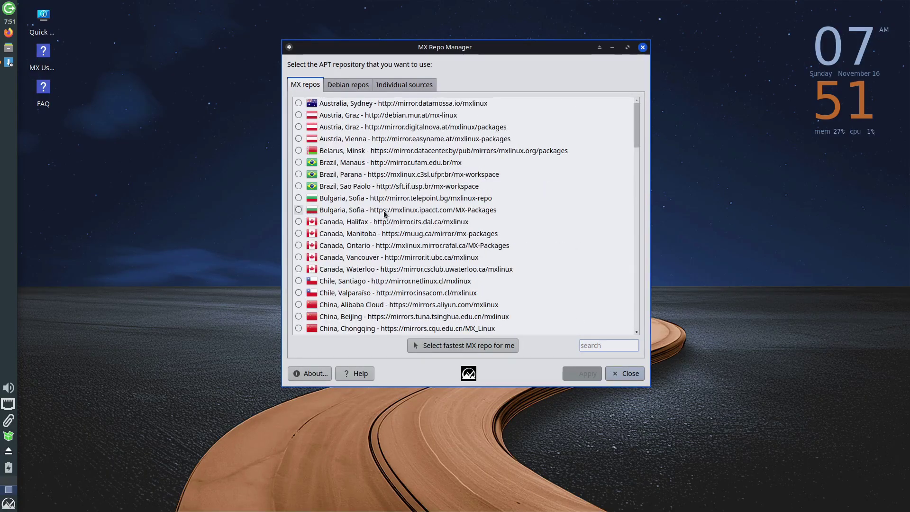
{"action": "scroll", "coordinate": [394, 143], "scroll_direction": "down", "scroll_amount": 20}
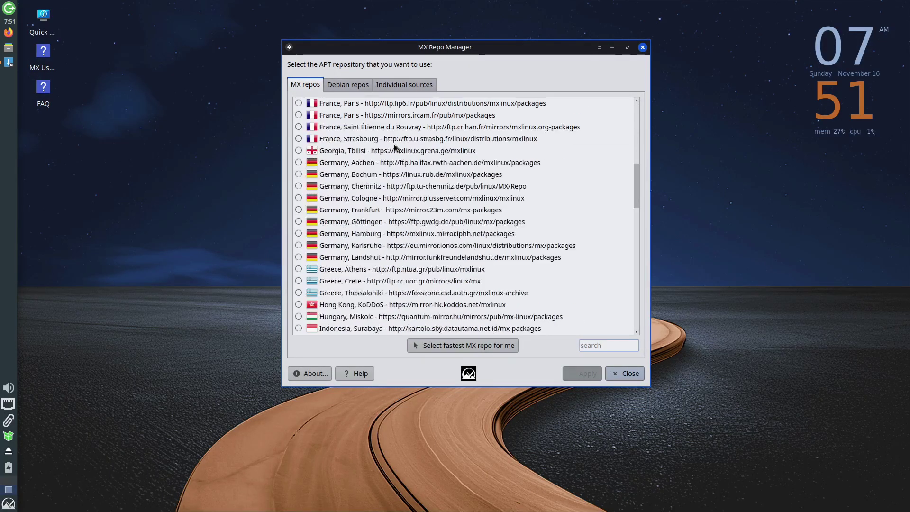
{"action": "scroll", "coordinate": [394, 144], "scroll_direction": "down", "scroll_amount": 3}
{"action": "left_click", "coordinate": [356, 186]}
Request the fastest MX mirror, cancel authentication, dismiss the detection error, and close.
{"action": "left_click", "coordinate": [356, 162]}
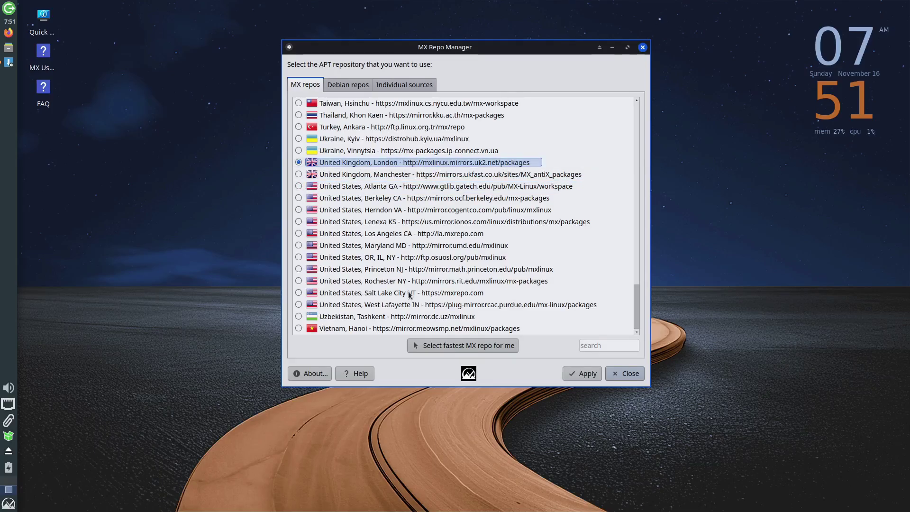
{"action": "left_click", "coordinate": [467, 346]}
{"action": "left_click", "coordinate": [525, 317]}
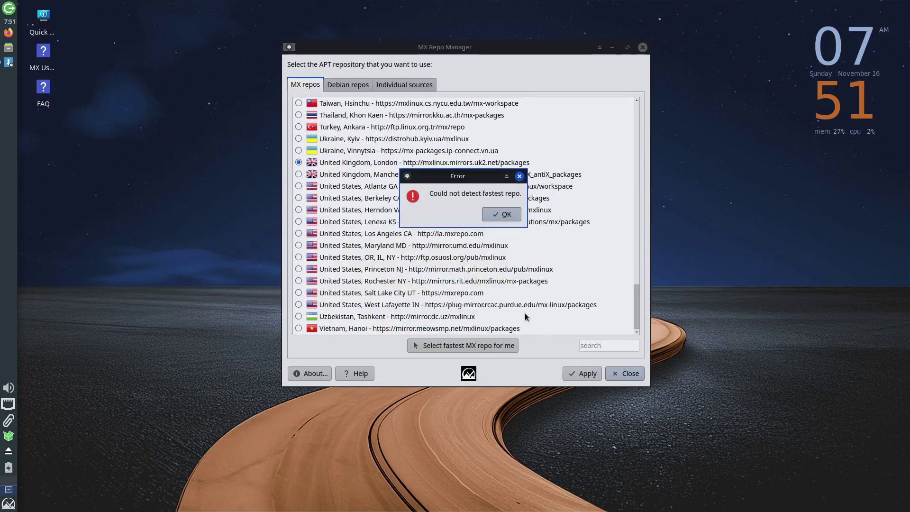
{"action": "key", "text": "Return"}
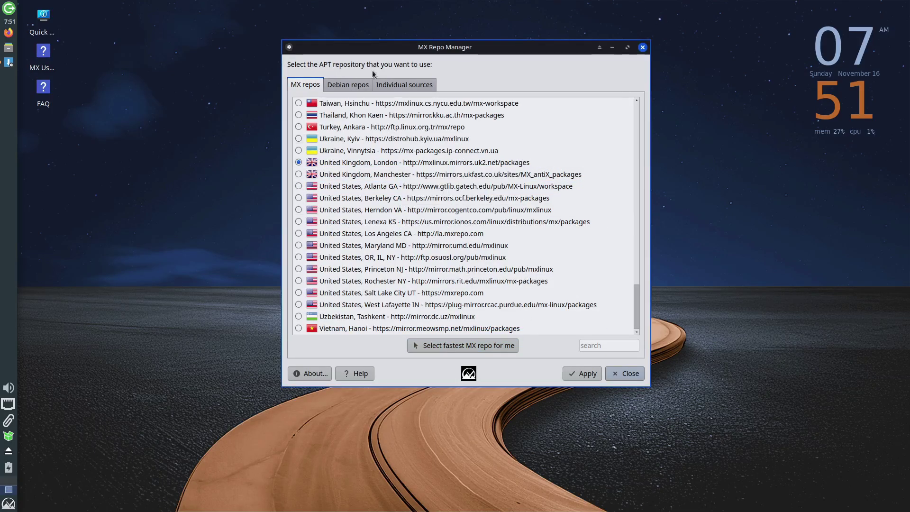
{"action": "left_click", "coordinate": [345, 86]}
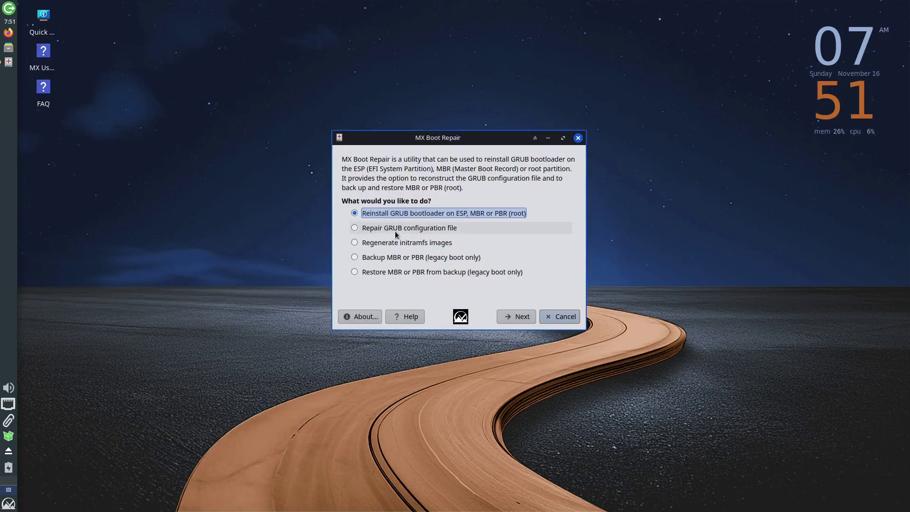
Look through MX Boot Repair's GRUB repair, initramfs, MBR backup and restore options.
{"action": "left_click", "coordinate": [395, 230]}
{"action": "left_click", "coordinate": [382, 242]}
{"action": "left_click", "coordinate": [403, 257]}
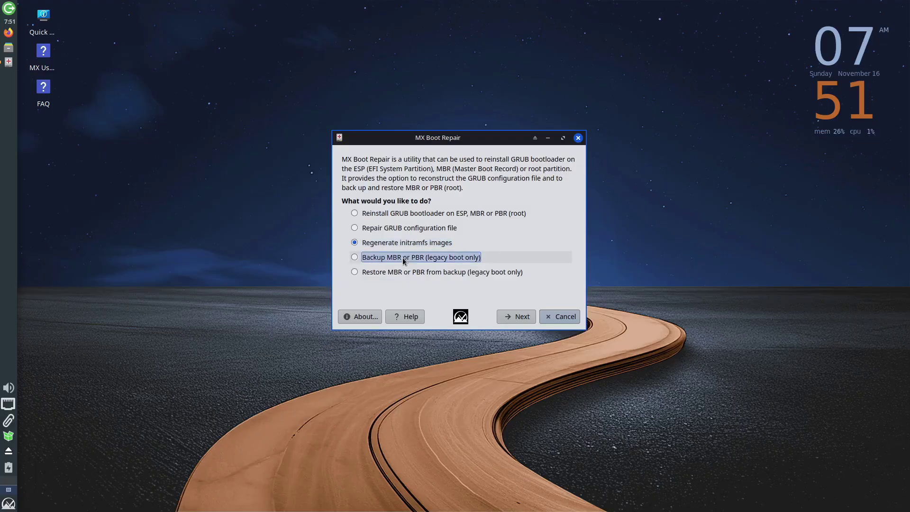
{"action": "left_click", "coordinate": [409, 271]}
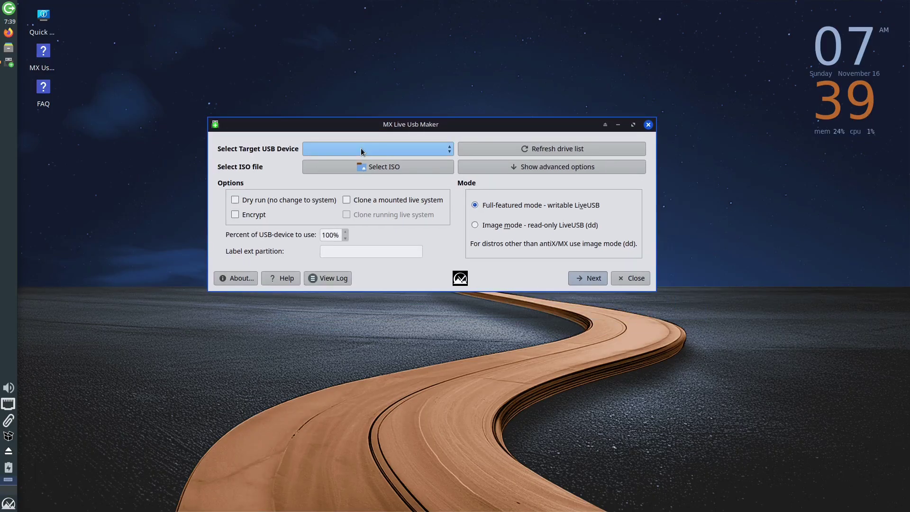
In Live USB Maker, skip choosing an ISO and show the advanced options.
{"action": "left_click", "coordinate": [367, 167]}
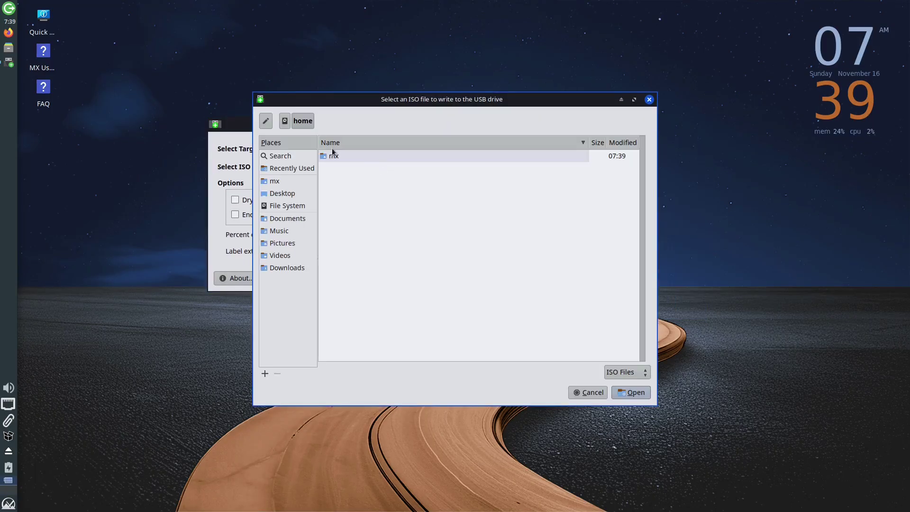
{"action": "left_click", "coordinate": [650, 100]}
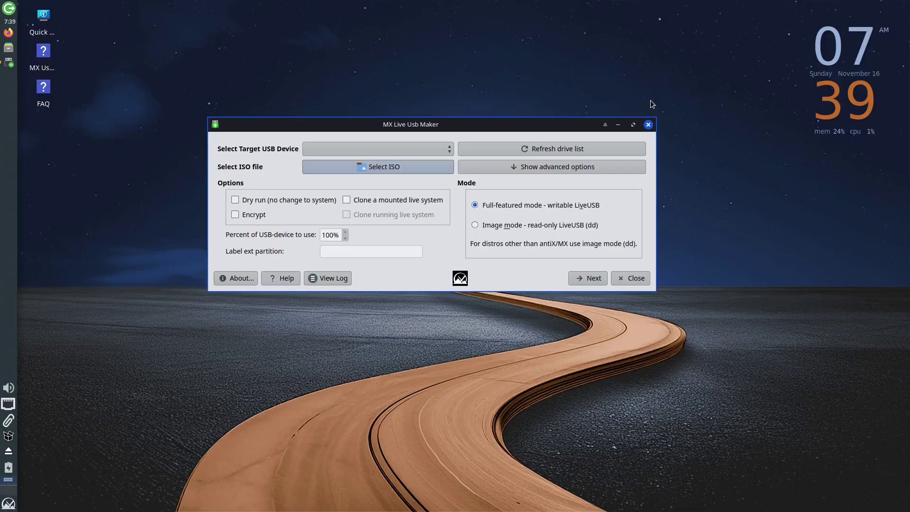
{"action": "left_click", "coordinate": [534, 171]}
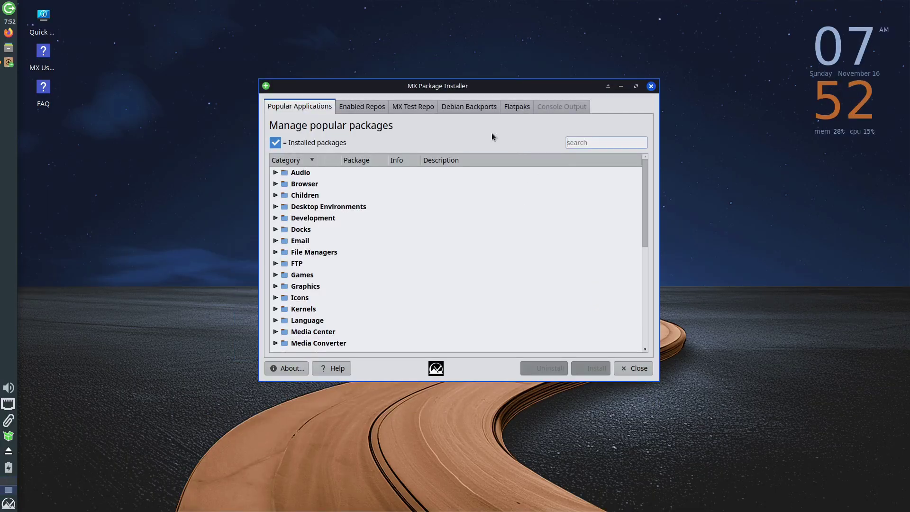
Expand Audio in Popular Applications, mark Audacity instead of Audacious, and start the install.
{"action": "left_click", "coordinate": [246, 159]}
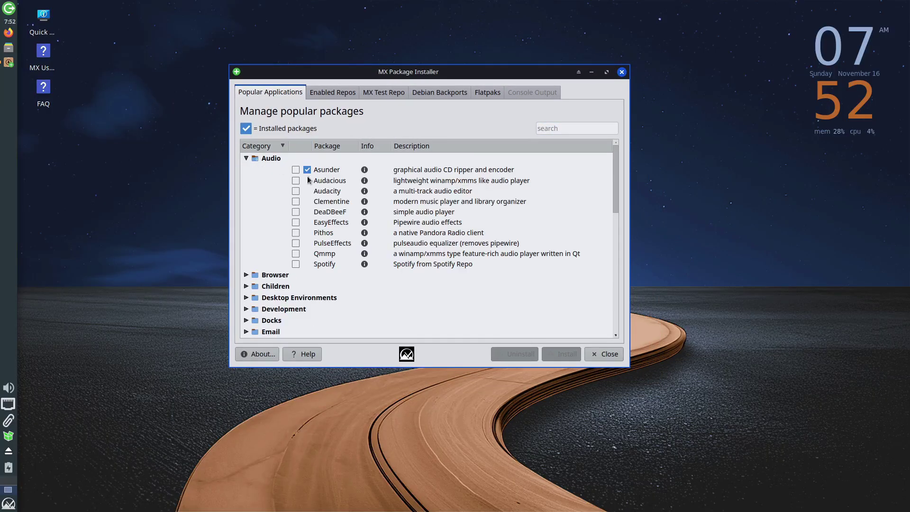
{"action": "left_click", "coordinate": [297, 182]}
{"action": "left_click", "coordinate": [298, 182]}
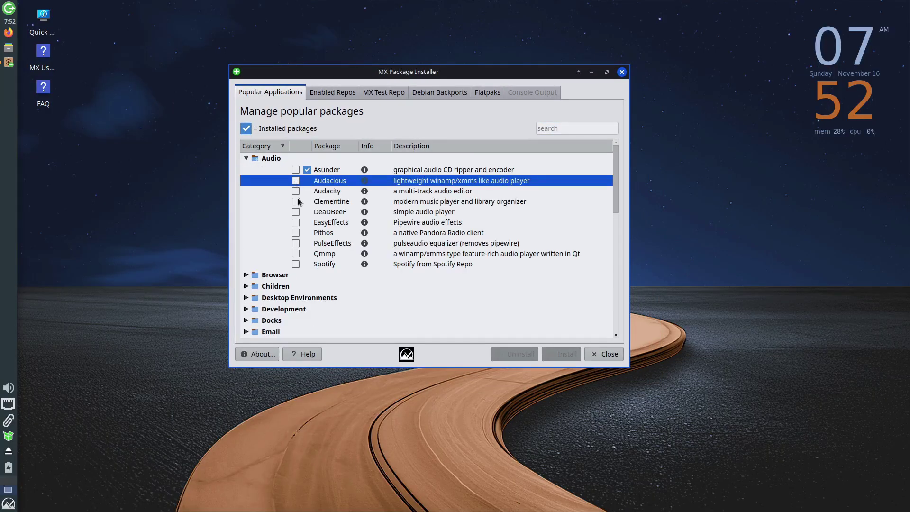
{"action": "left_click", "coordinate": [296, 191]}
{"action": "left_click", "coordinate": [555, 358]}
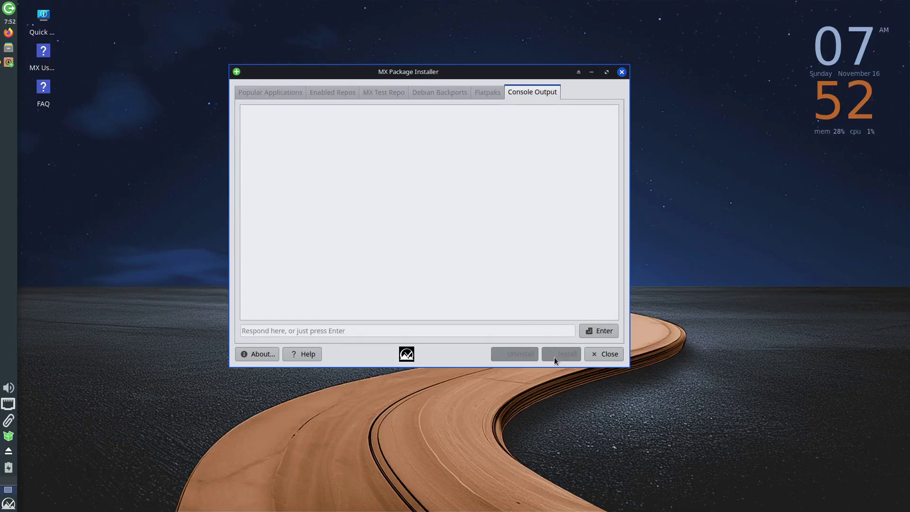
Cancel the password prompts, dismiss the locked-database warning, and close the installer.
{"action": "left_click", "coordinate": [509, 318]}
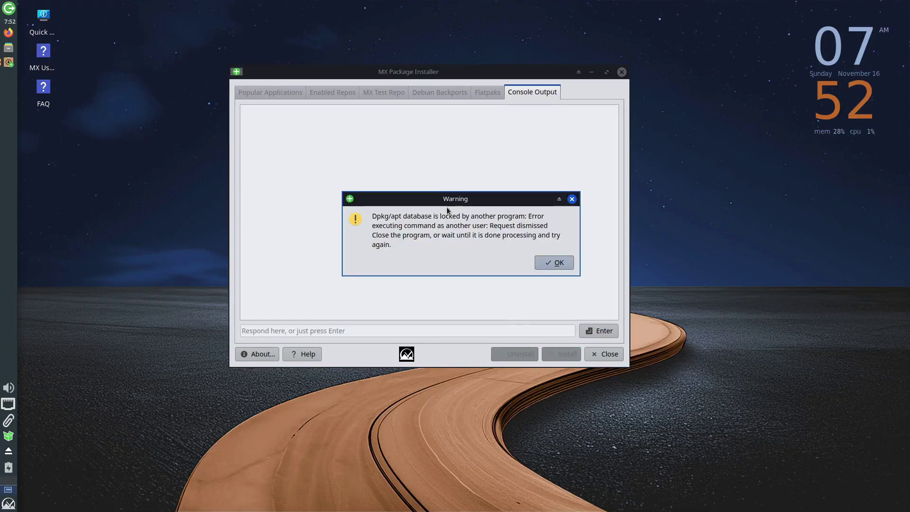
{"action": "left_click", "coordinate": [560, 263]}
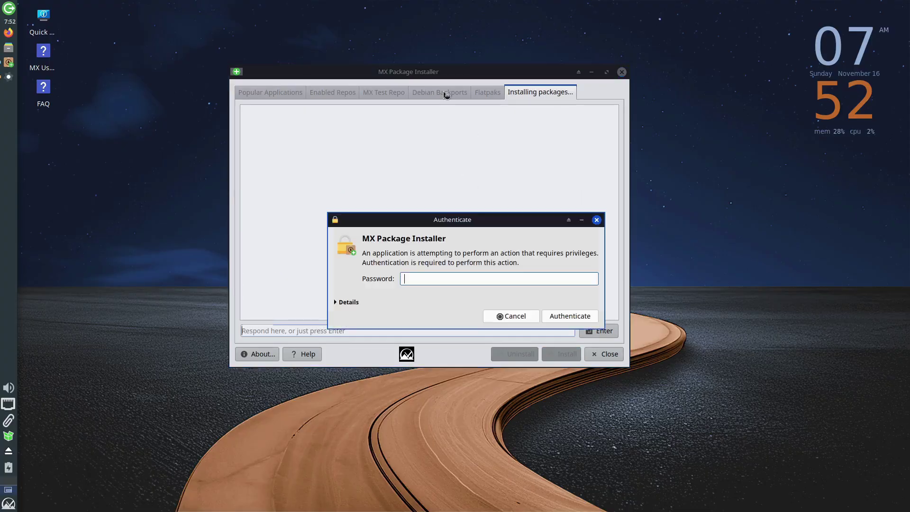
{"action": "left_click", "coordinate": [525, 317]}
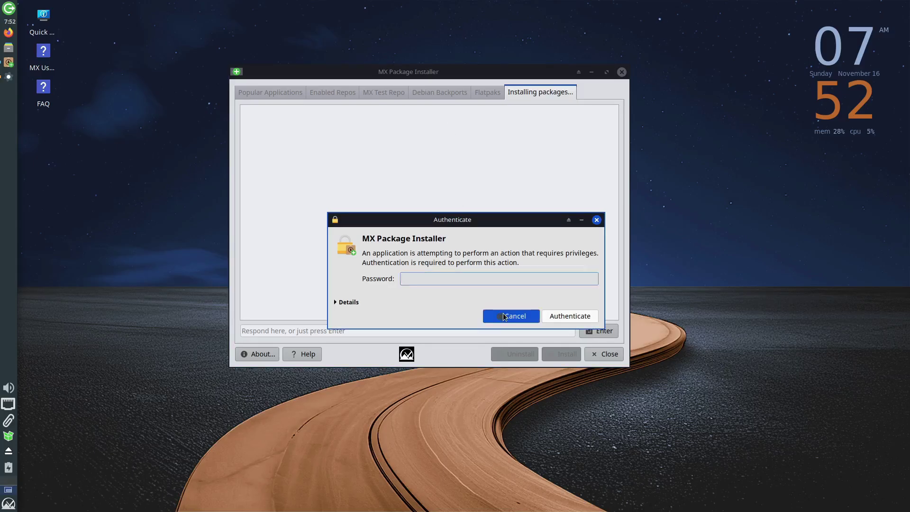
{"action": "left_click", "coordinate": [593, 273]}
{"action": "left_click", "coordinate": [595, 220]}
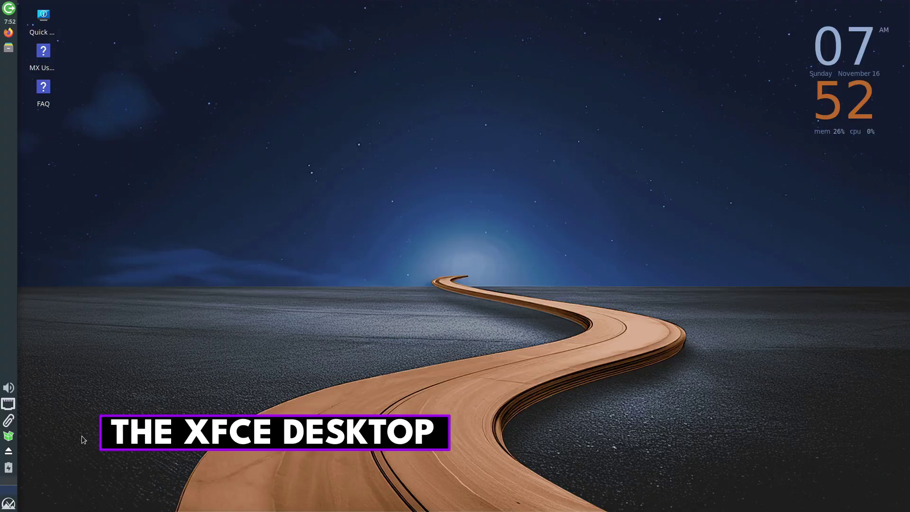
Choose the neon city street robot picture as wallpaper in Desktop Settings and close the window.
{"action": "right_click", "coordinate": [303, 145]}
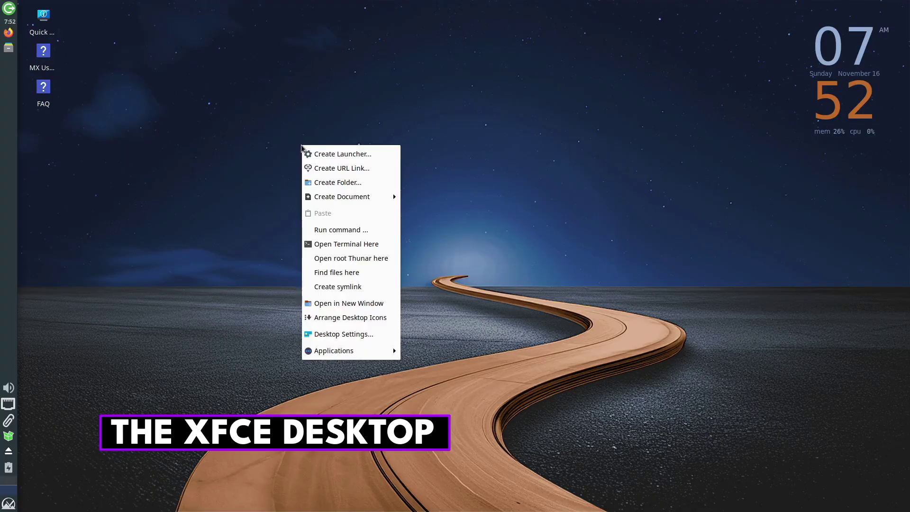
{"action": "left_click", "coordinate": [333, 335]}
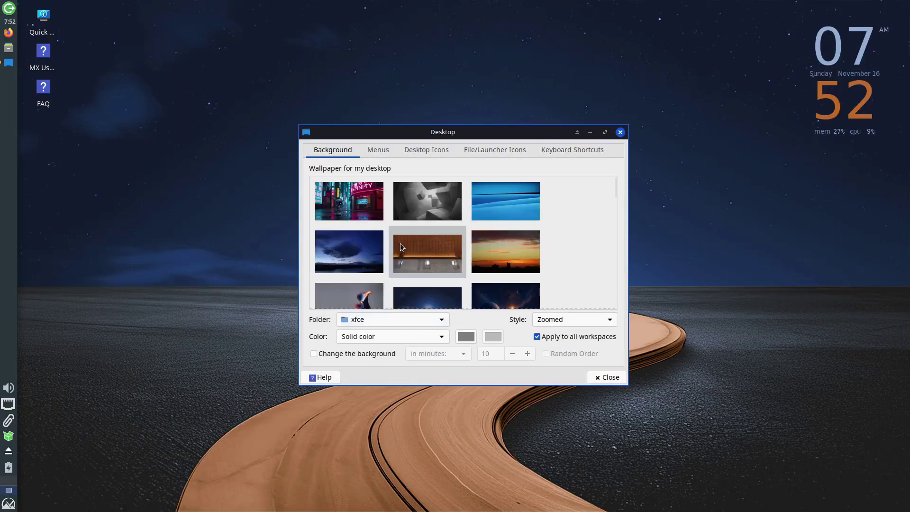
{"action": "left_click", "coordinate": [367, 204]}
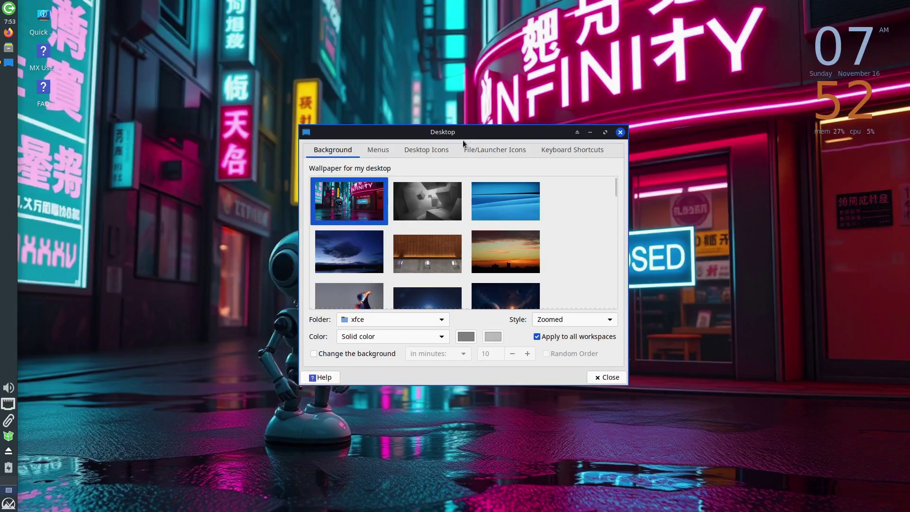
{"action": "left_click_drag", "start_coordinate": [453, 132], "coordinate": [368, 75]}
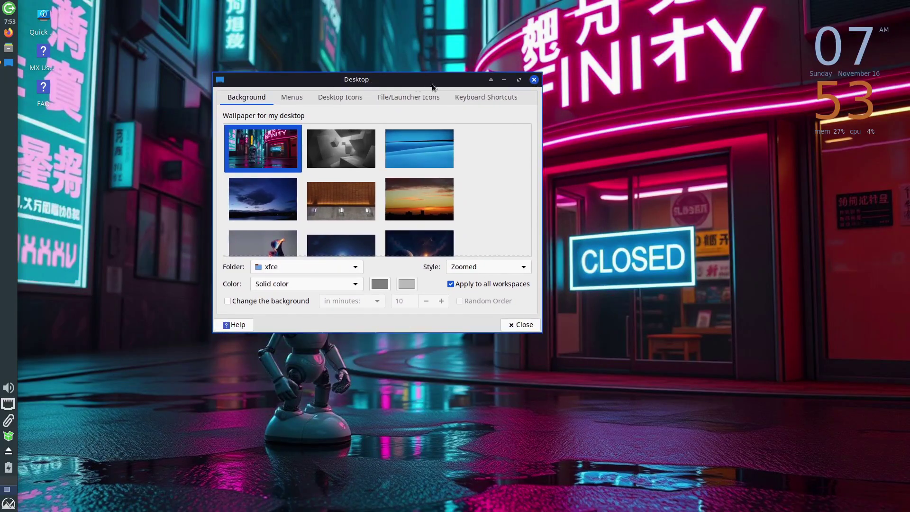
{"action": "left_click", "coordinate": [534, 76]}
{"action": "right_click", "coordinate": [374, 136]}
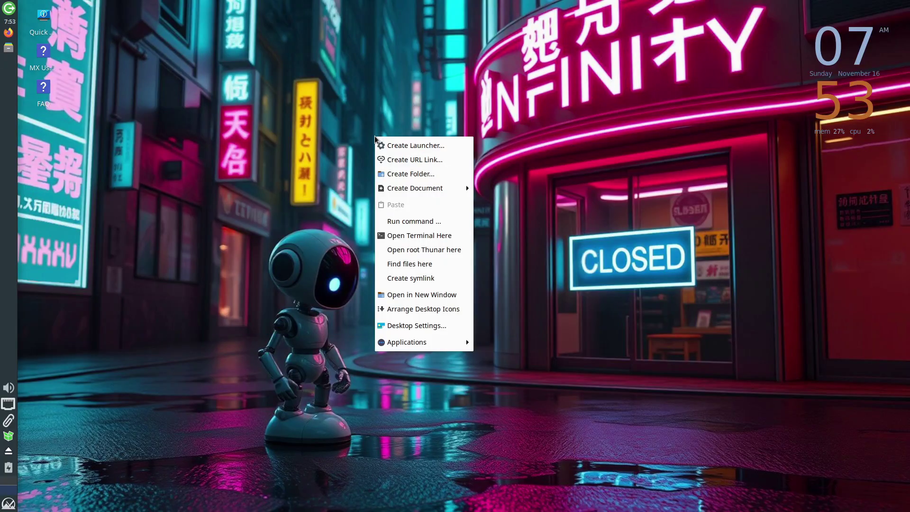
{"action": "mouse_move", "coordinate": [414, 342]}
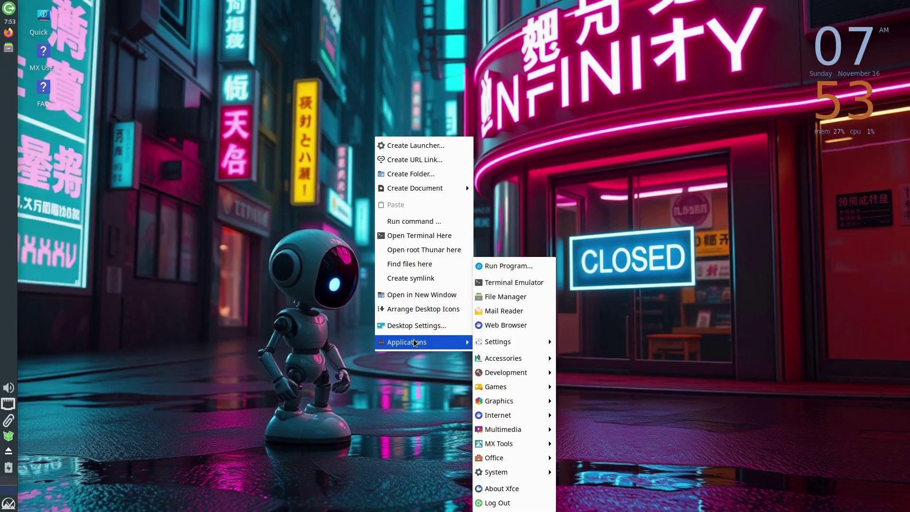
{"action": "mouse_move", "coordinate": [512, 385]}
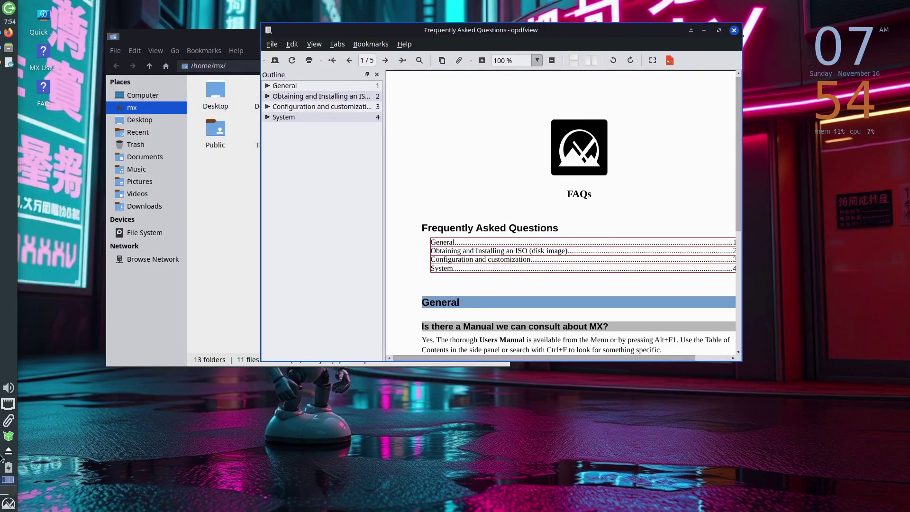
{"action": "key", "text": "ctrl+alt+Left"}
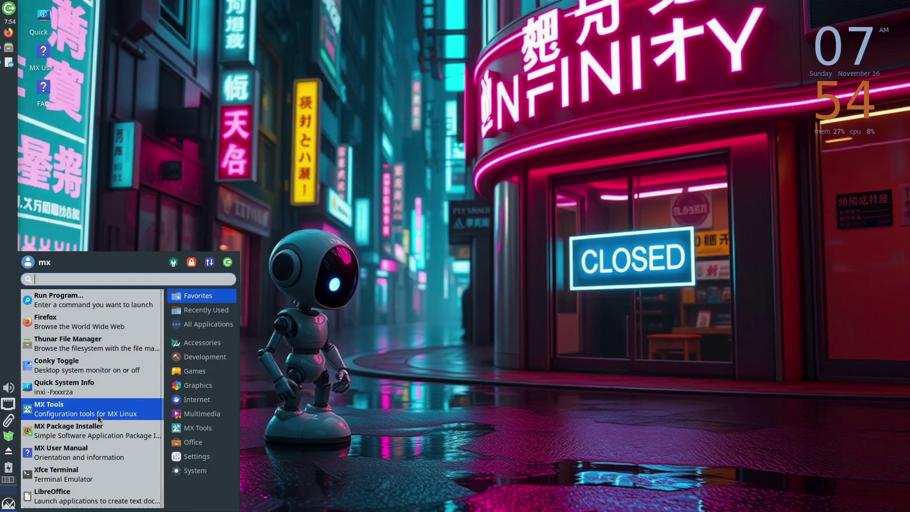
Search 'files' in Whisker Menu, launch Thunar on /home/mx, and drag it to the centre.
{"action": "type", "text": "files"}
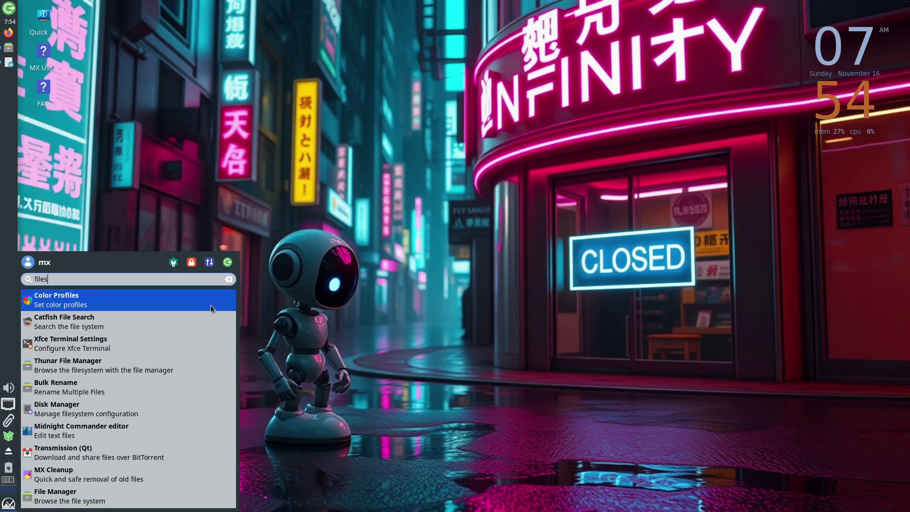
{"action": "left_click", "coordinate": [91, 368]}
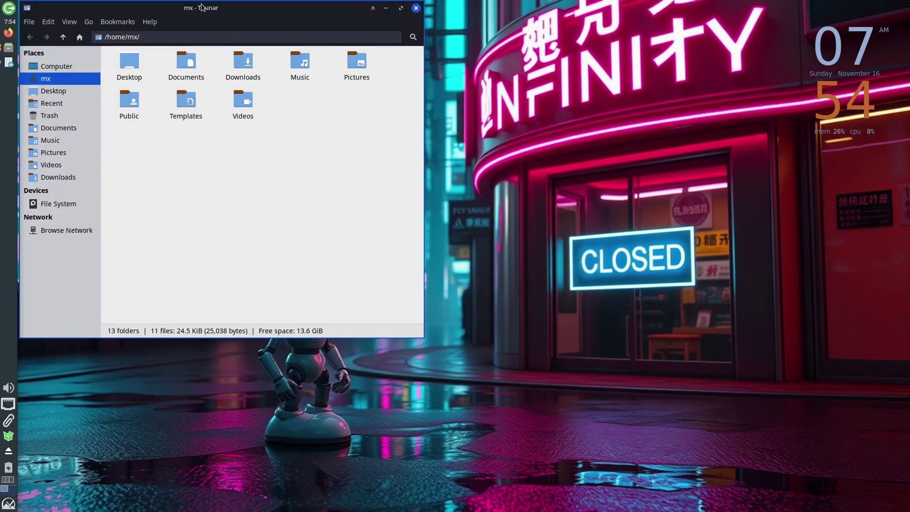
{"action": "left_click_drag", "start_coordinate": [201, 7], "coordinate": [430, 46]}
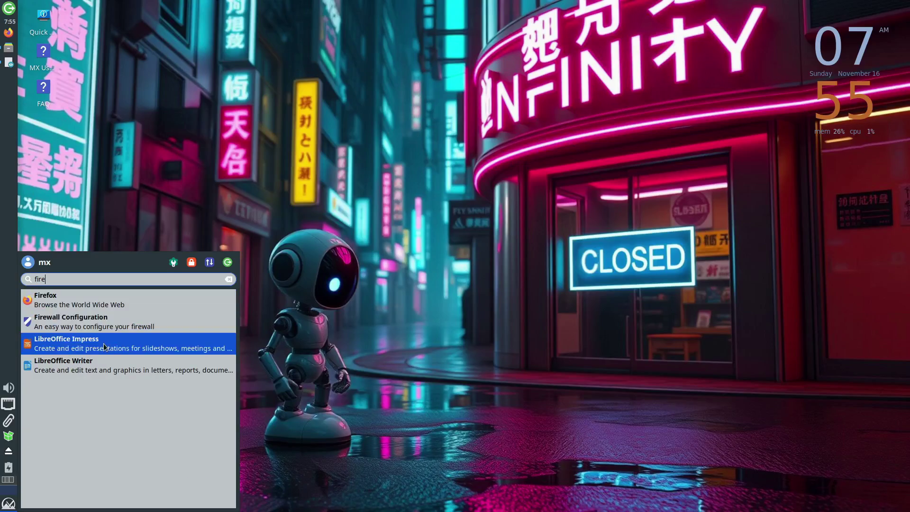
Open and close a new Writer document, then launch Engrampa Archive Manager.
{"action": "left_click", "coordinate": [94, 365]}
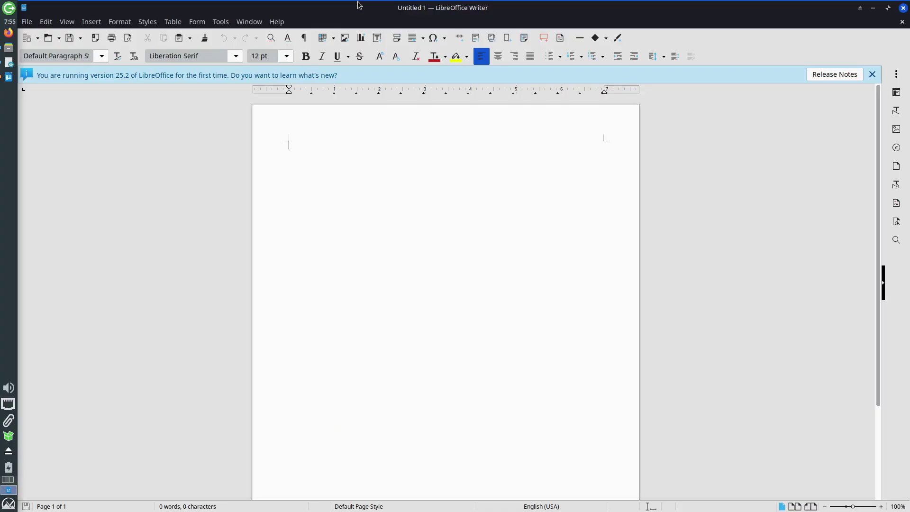
{"action": "key", "text": "ctrl+alt+d"}
{"action": "key", "text": "super"}
{"action": "type", "text": "eng"}
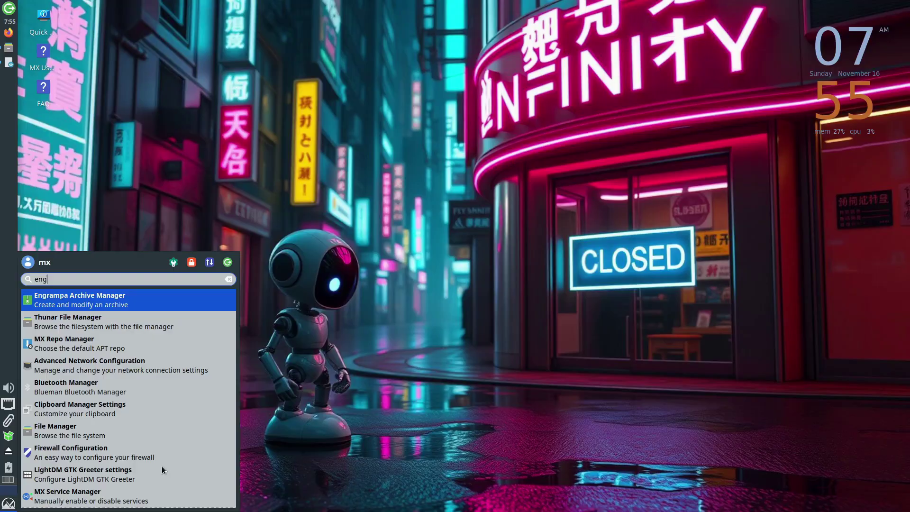
{"action": "key", "text": "Return"}
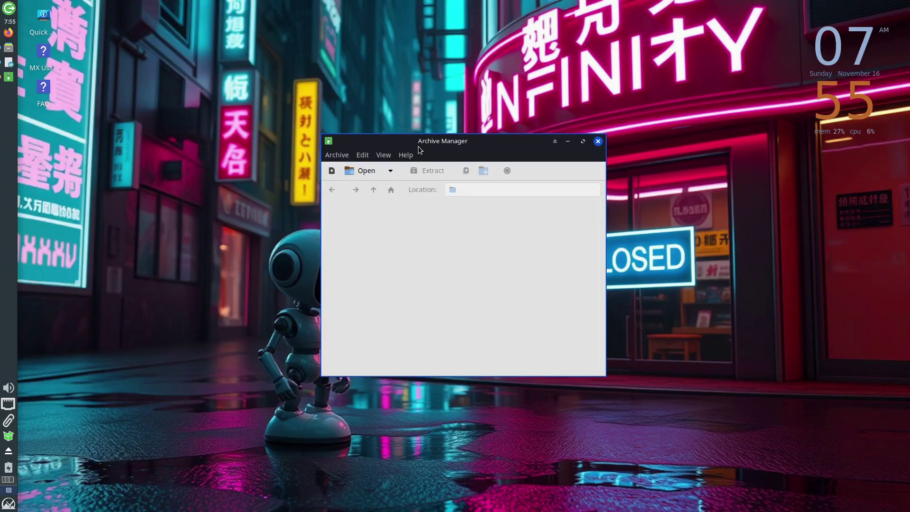
{"action": "left_click_drag", "start_coordinate": [419, 147], "coordinate": [349, 96]}
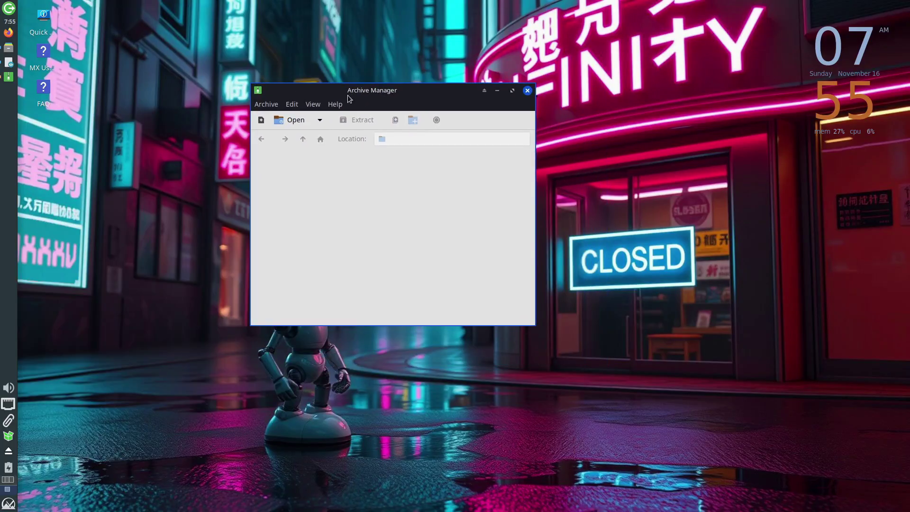
Start a new archive, leave the format at All Supported Files, and cancel.
{"action": "left_click", "coordinate": [267, 104]}
{"action": "left_click", "coordinate": [272, 120]}
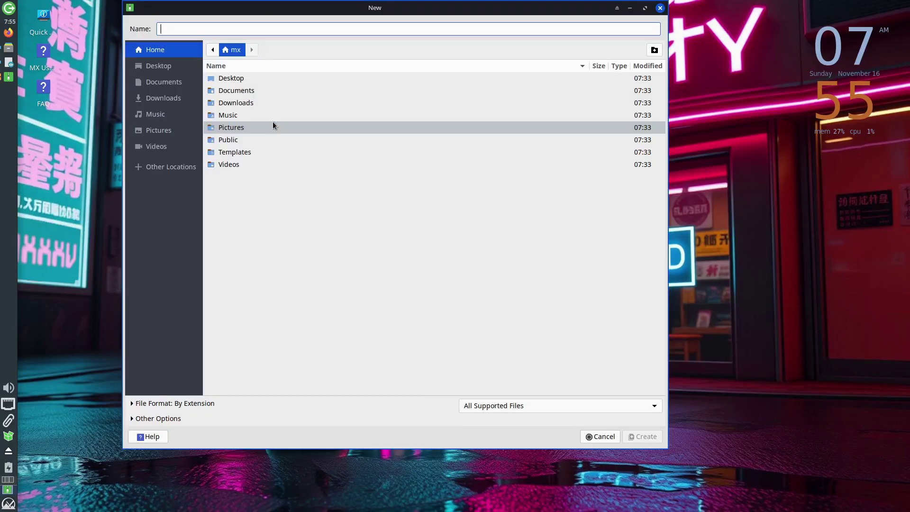
{"action": "left_click", "coordinate": [505, 408]}
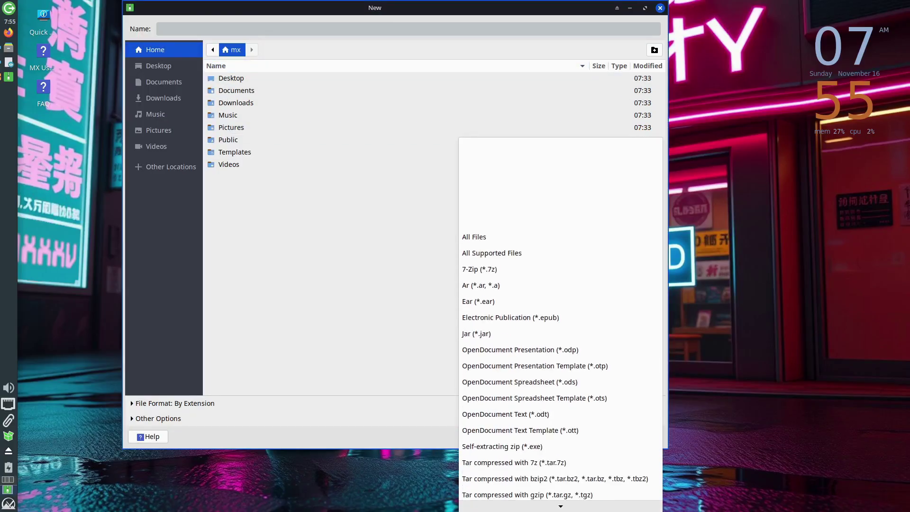
{"action": "left_click", "coordinate": [372, 326]}
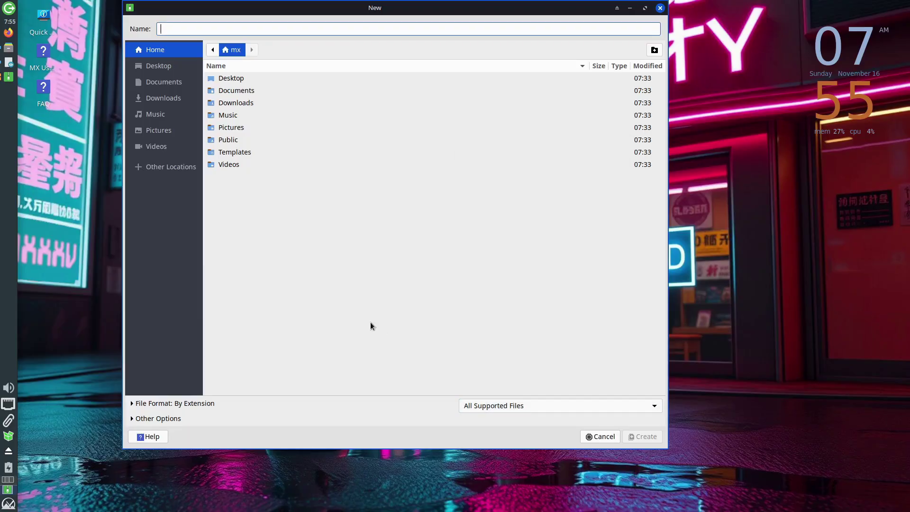
{"action": "left_click", "coordinate": [597, 436]}
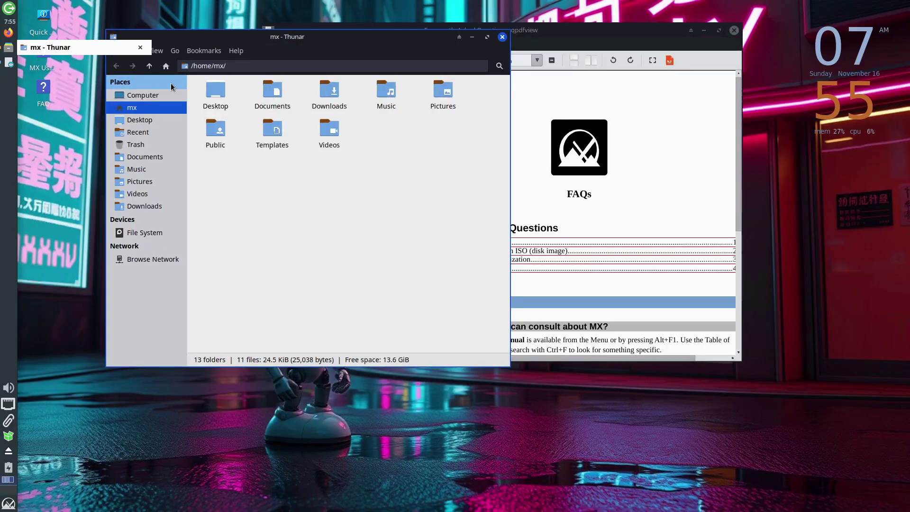
Close the FAQ viewer and show the Desktop folder in Thunar.
{"action": "left_click", "coordinate": [521, 35]}
{"action": "left_click", "coordinate": [734, 30]}
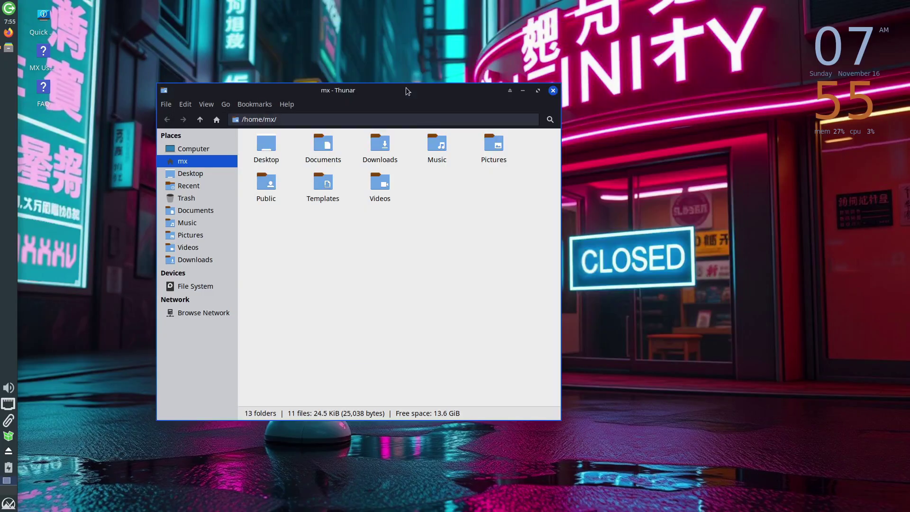
{"action": "left_click_drag", "start_coordinate": [407, 91], "coordinate": [458, 55]}
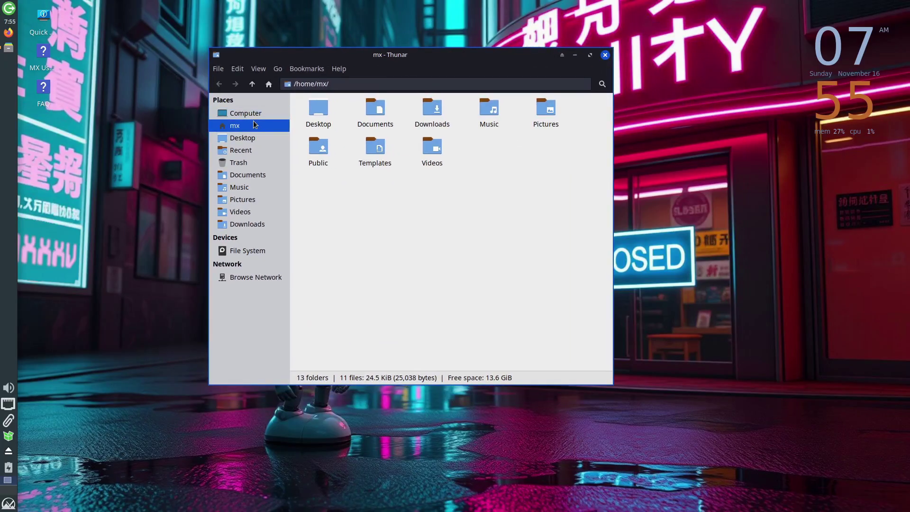
{"action": "left_click", "coordinate": [251, 138]}
View the Desktop folder's properties twice, glancing at the View menu in between.
{"action": "right_click", "coordinate": [377, 184]}
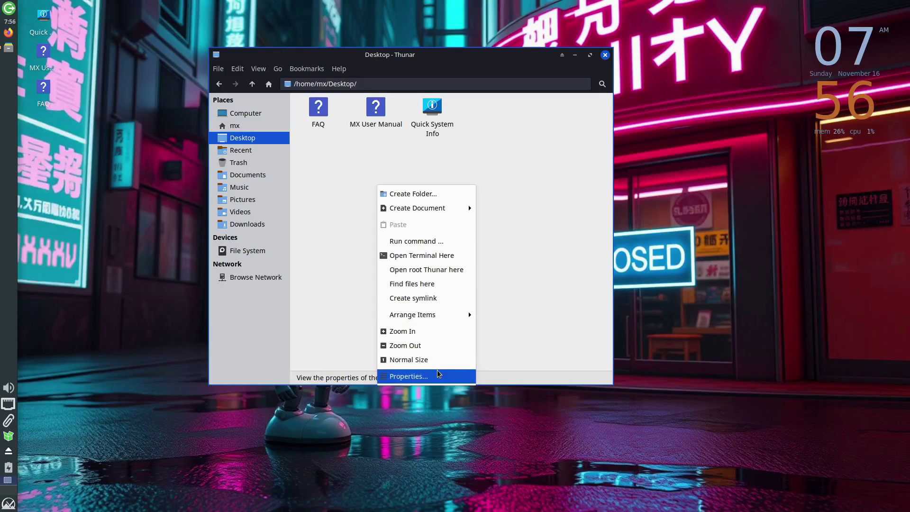
{"action": "left_click", "coordinate": [408, 376]}
{"action": "key", "text": "Escape"}
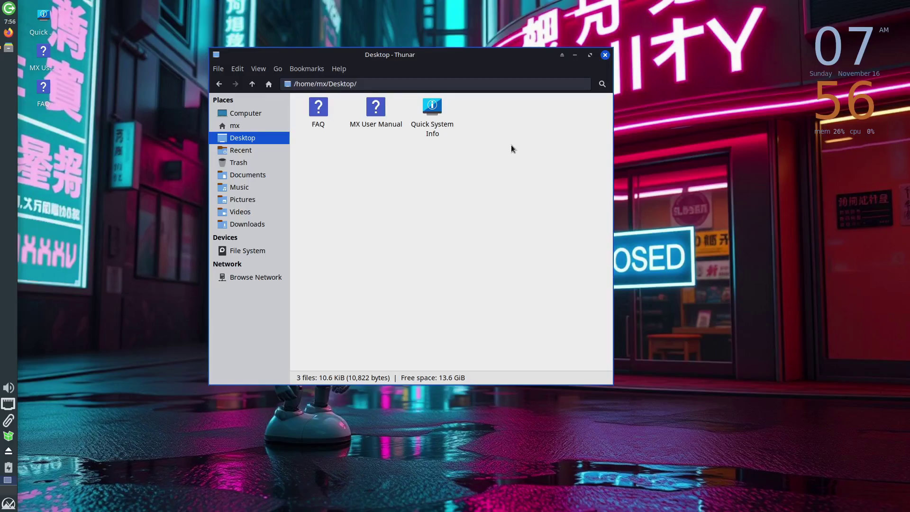
{"action": "left_click", "coordinate": [260, 71]}
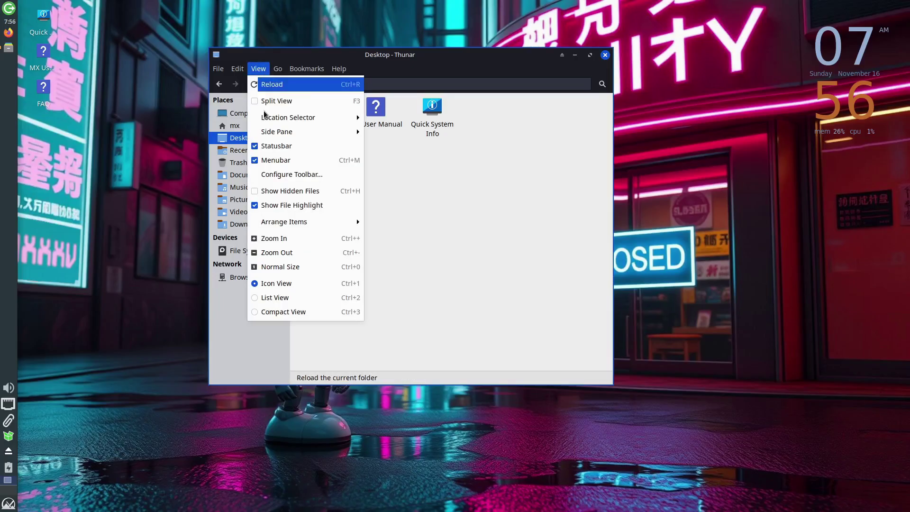
{"action": "left_click", "coordinate": [270, 190]}
{"action": "right_click", "coordinate": [442, 256]}
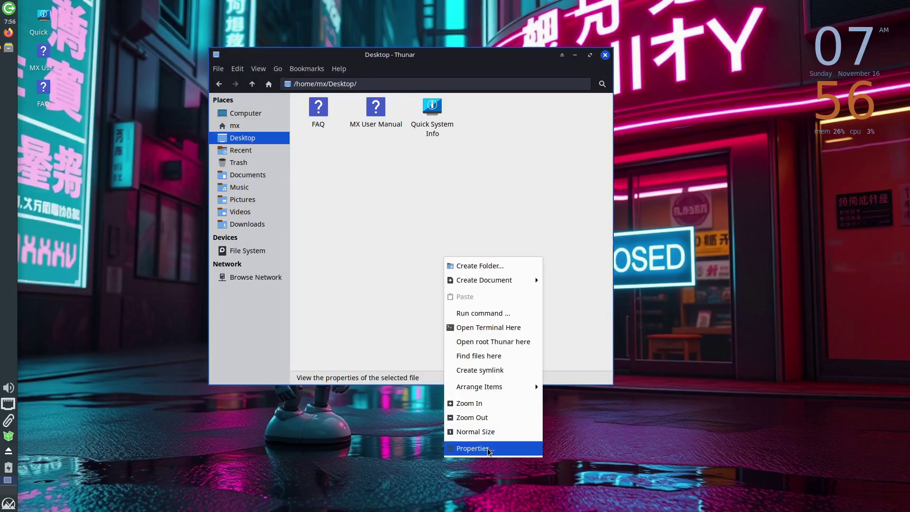
{"action": "left_click", "coordinate": [488, 448]}
{"action": "left_click", "coordinate": [526, 114]}
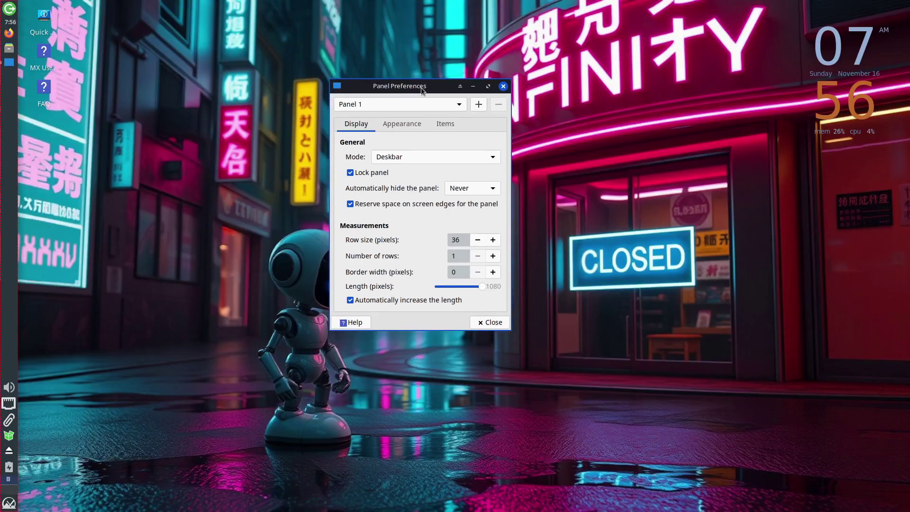
Switch the panel to Vertical, then Horizontal, back to Deskbar, and unlock it.
{"action": "left_click", "coordinate": [419, 152]}
{"action": "left_click", "coordinate": [405, 145]}
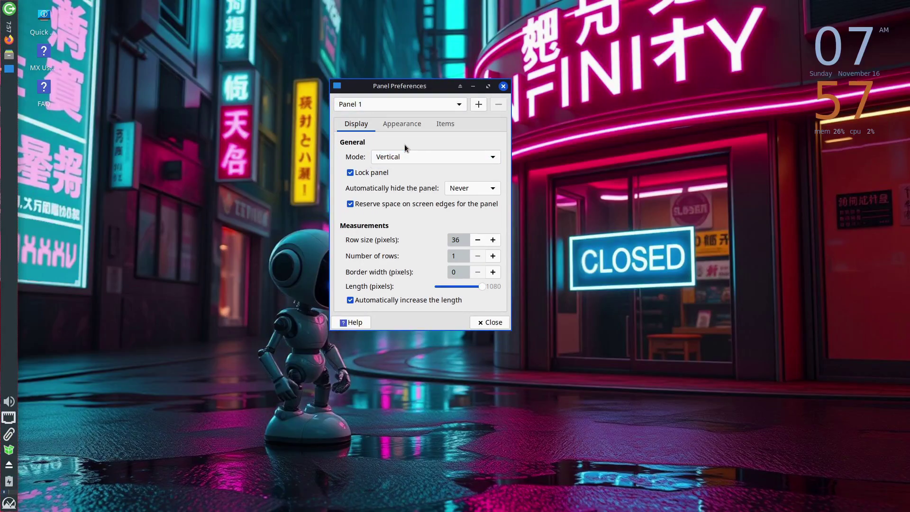
{"action": "left_click", "coordinate": [422, 158]}
{"action": "left_click", "coordinate": [407, 145]}
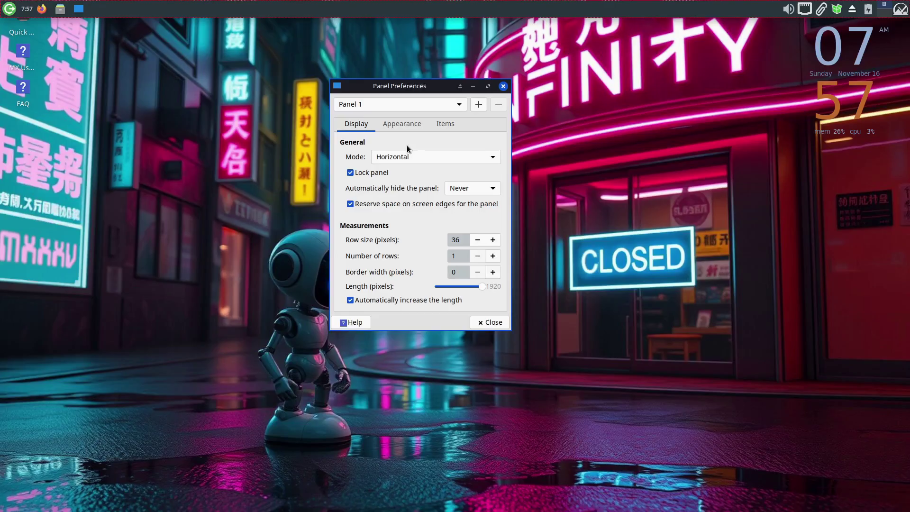
{"action": "left_click", "coordinate": [408, 157]}
{"action": "left_click", "coordinate": [399, 190]}
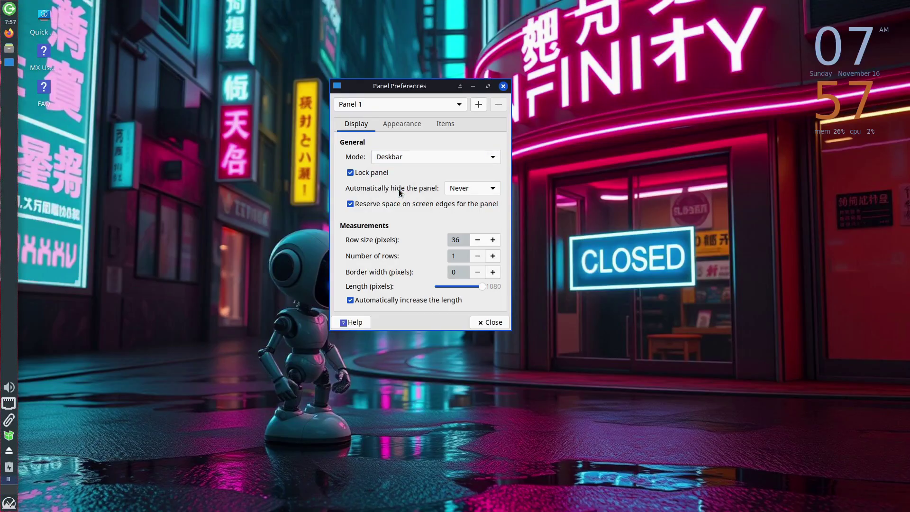
{"action": "left_click", "coordinate": [359, 173]}
In Appearance, try panel dark mode and disabling automatic icon sizing, then restore both.
{"action": "left_click", "coordinate": [403, 124]}
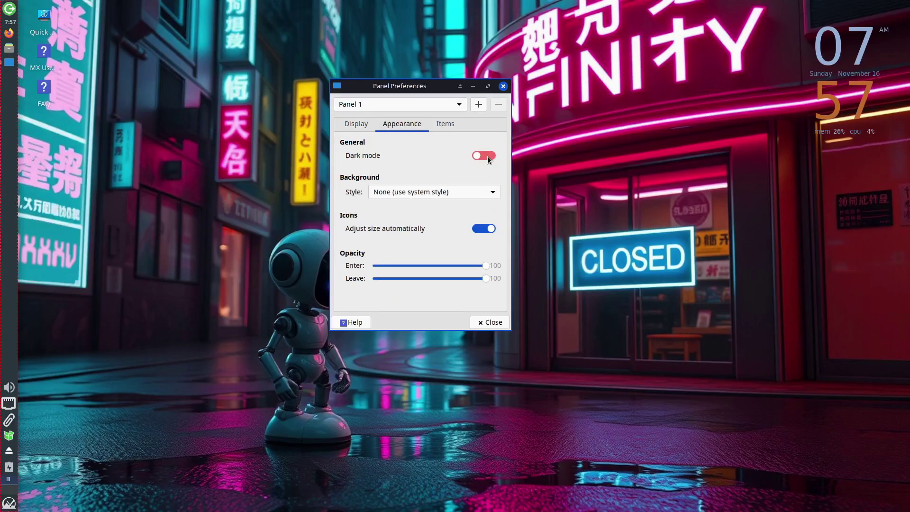
{"action": "left_click", "coordinate": [489, 160]}
{"action": "left_click", "coordinate": [489, 157]}
{"action": "left_click", "coordinate": [485, 228]}
{"action": "left_click", "coordinate": [485, 228]}
Select the Power Manager Plugin under Items, then scroll through the Quick System Info window.
{"action": "left_click", "coordinate": [449, 125]}
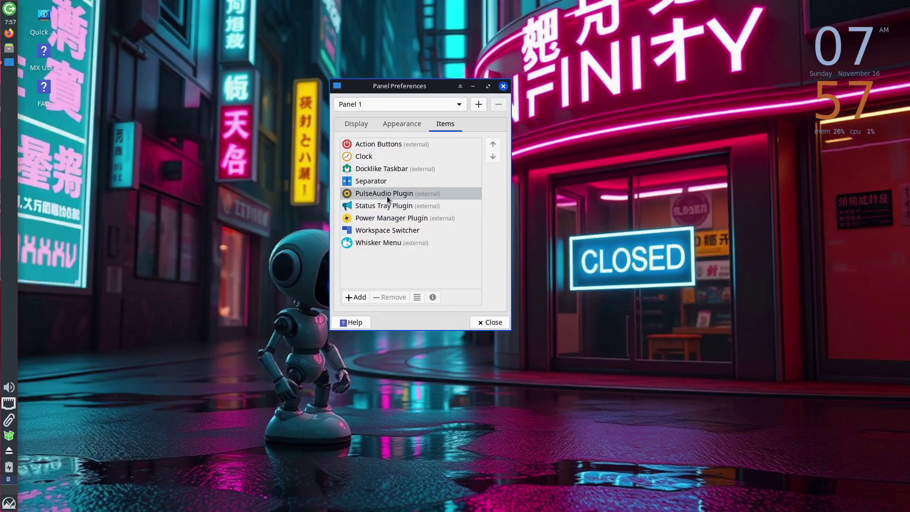
{"action": "left_click", "coordinate": [371, 220]}
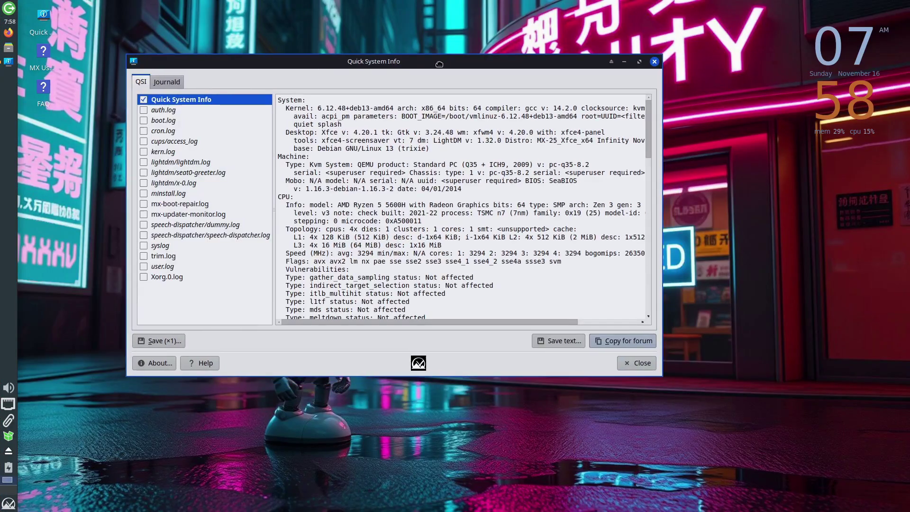
{"action": "left_click_drag", "start_coordinate": [440, 64], "coordinate": [459, 63]}
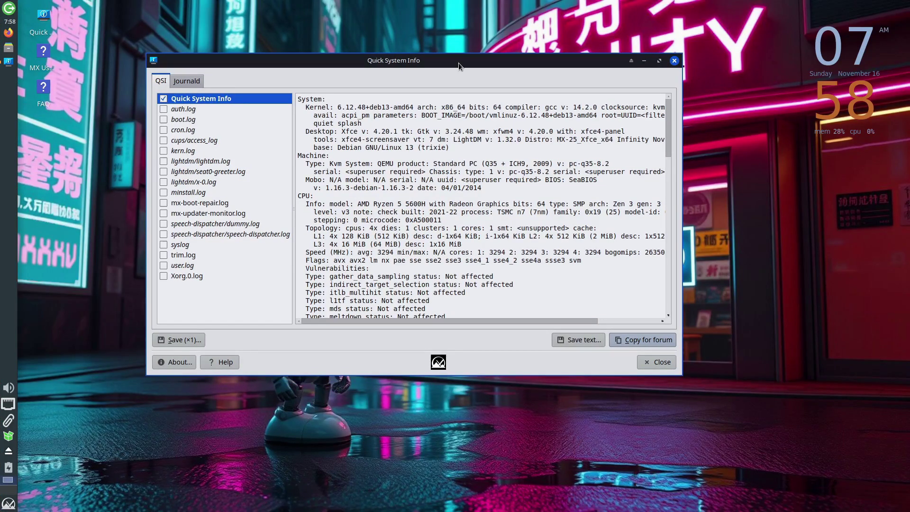
{"action": "scroll", "coordinate": [483, 150], "scroll_direction": "down", "scroll_amount": 12}
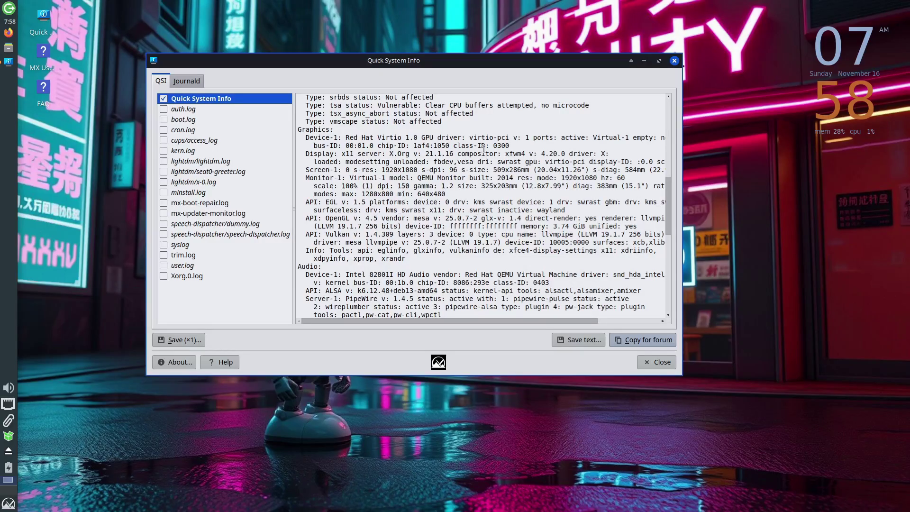
{"action": "scroll", "coordinate": [483, 149], "scroll_direction": "down", "scroll_amount": 15}
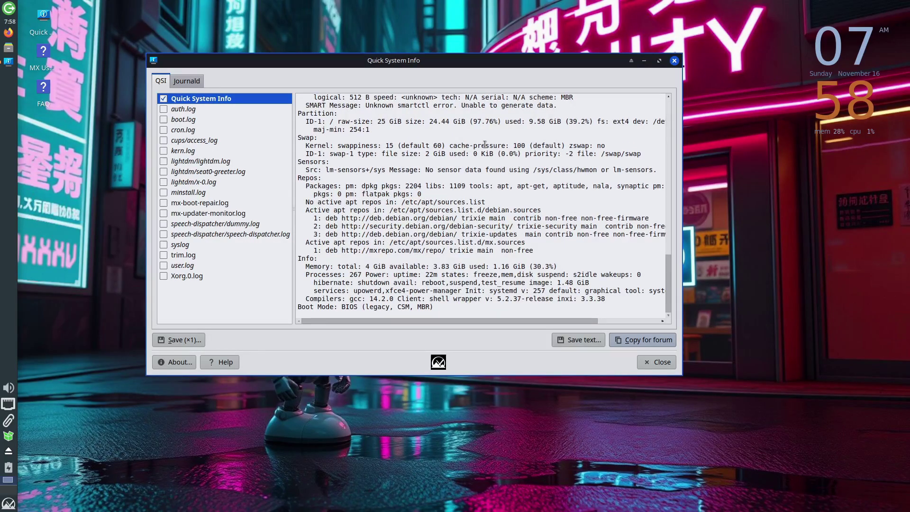
{"action": "scroll", "coordinate": [485, 144], "scroll_direction": "up", "scroll_amount": 20}
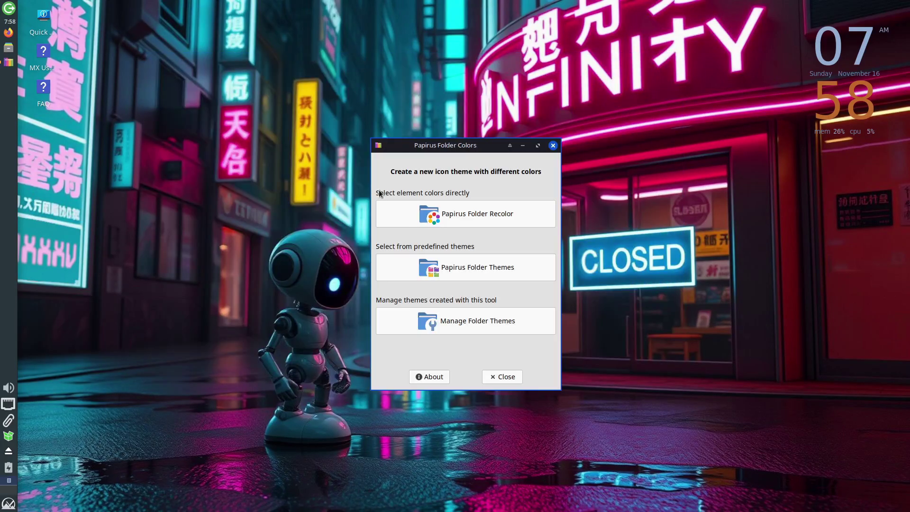
Open and close the Papirus folder recolor tool.
{"action": "left_click_drag", "start_coordinate": [467, 145], "coordinate": [483, 99]}
{"action": "left_click", "coordinate": [471, 166]}
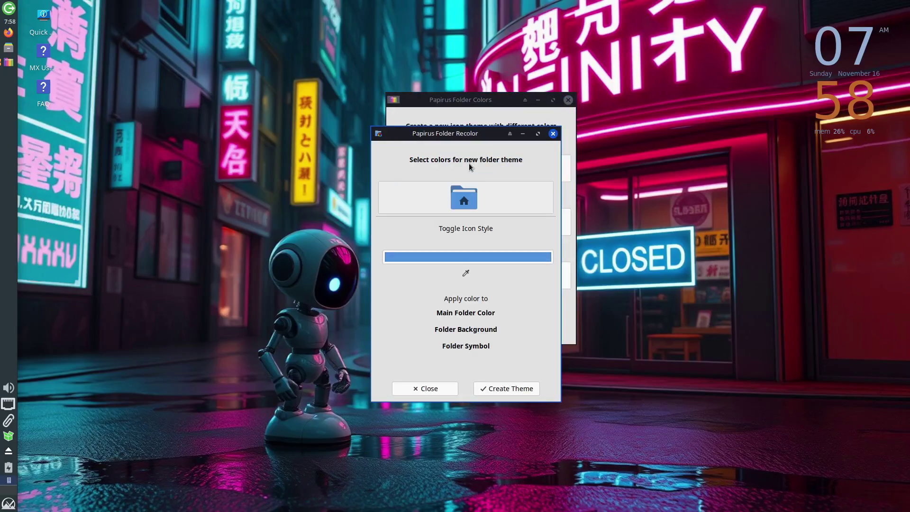
{"action": "left_click", "coordinate": [436, 392]}
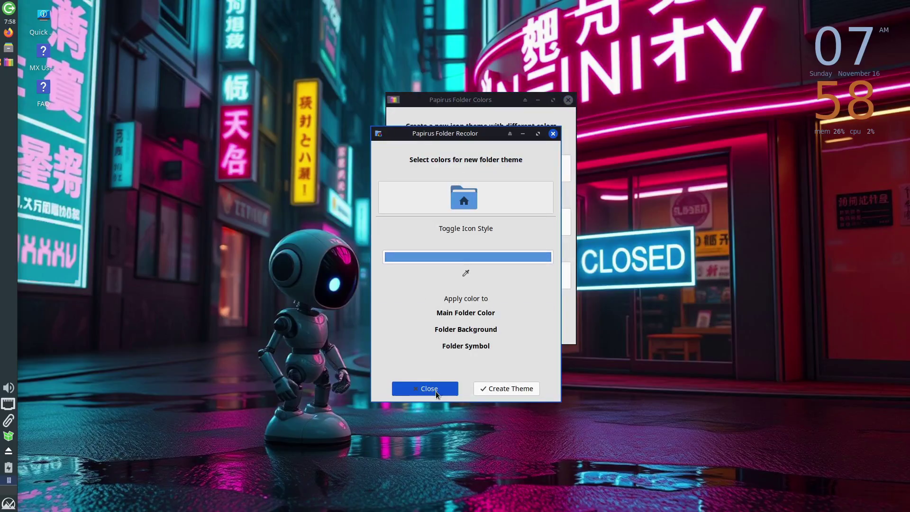
Browse the predefined folder themes, then check Manage Folder Themes for existing ones.
{"action": "left_click", "coordinate": [488, 228]}
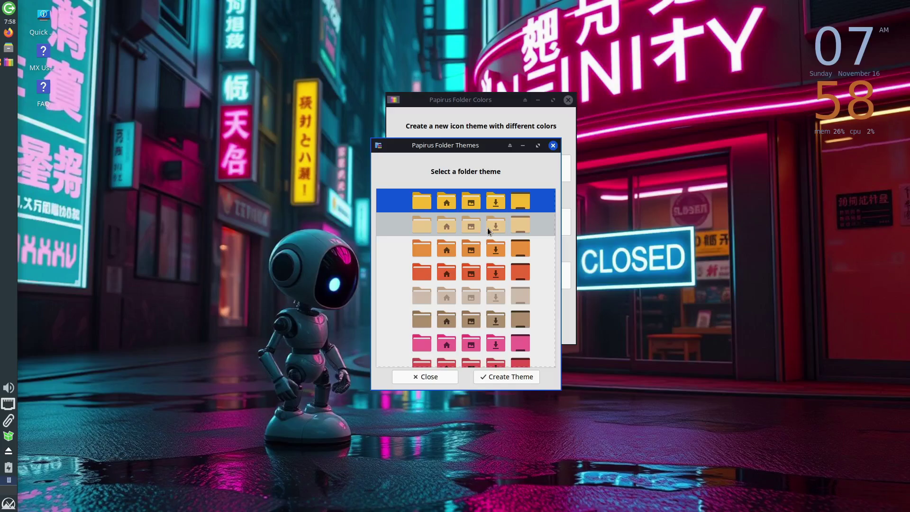
{"action": "scroll", "coordinate": [460, 279], "scroll_direction": "down", "scroll_amount": 10}
{"action": "scroll", "coordinate": [459, 280], "scroll_direction": "down", "scroll_amount": 10}
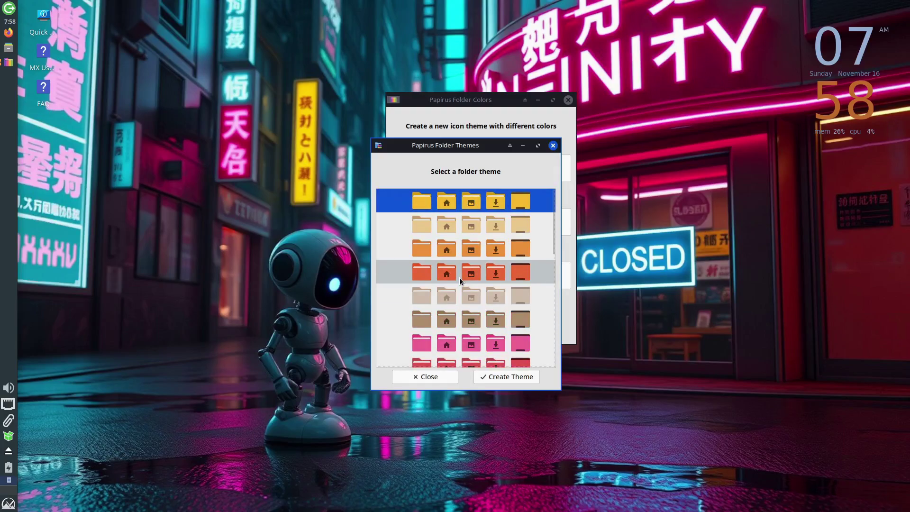
{"action": "left_click", "coordinate": [425, 377]}
{"action": "left_click", "coordinate": [460, 280]}
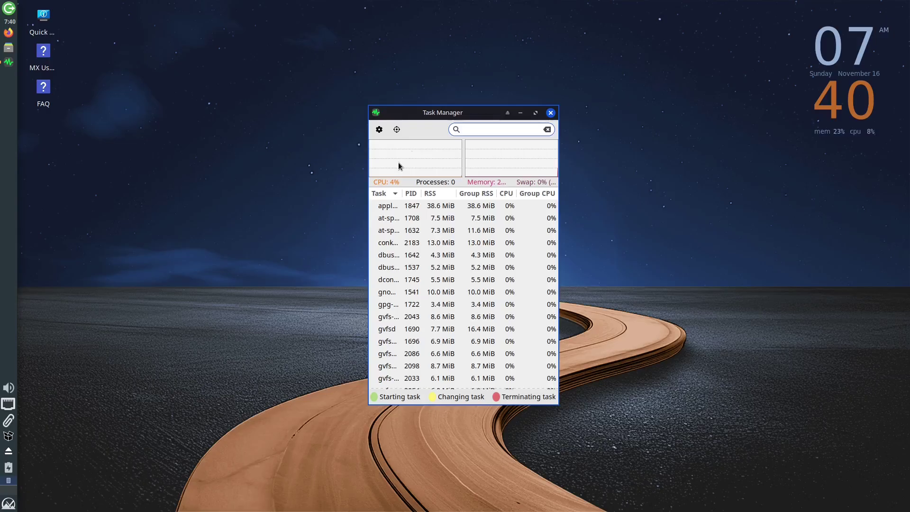
{"action": "left_click_drag", "start_coordinate": [462, 113], "coordinate": [369, 94]}
Maximize Task Manager, restore it, widen it to show full command lines, then close it.
{"action": "left_click", "coordinate": [471, 300]}
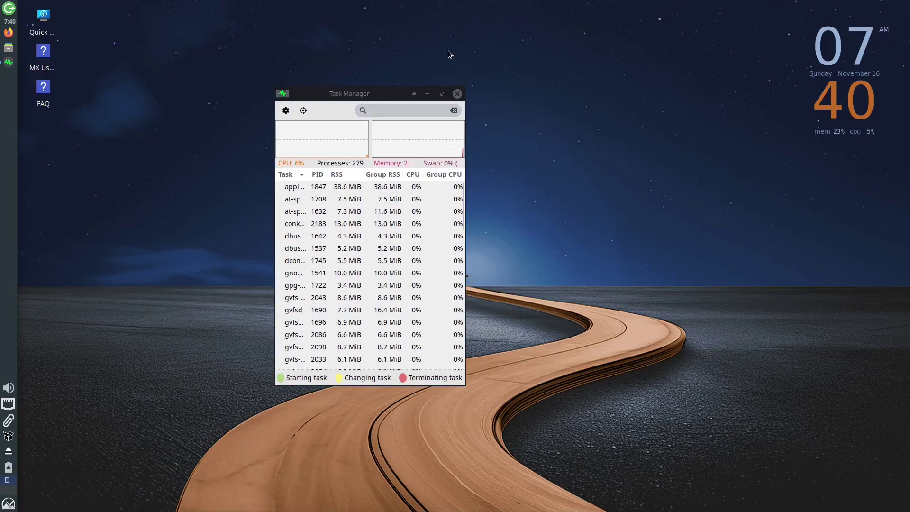
{"action": "left_click", "coordinate": [442, 97]}
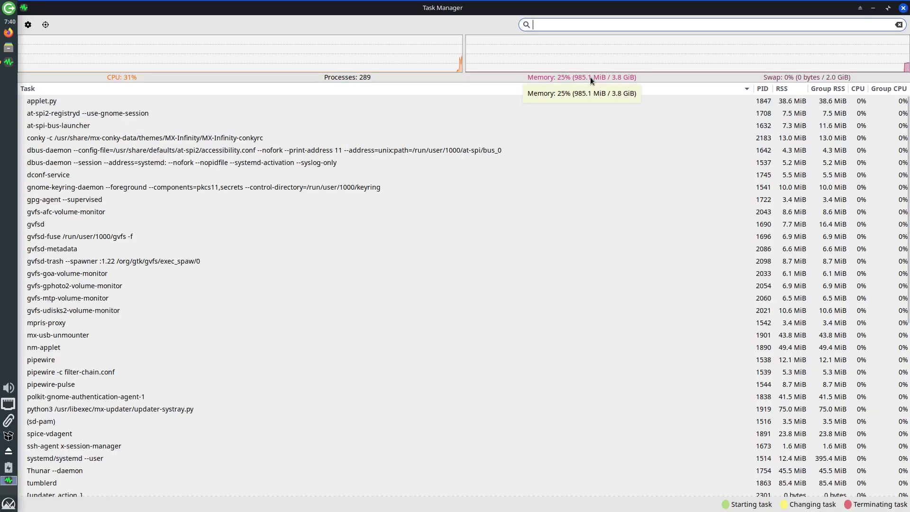
{"action": "left_click_drag", "start_coordinate": [556, 9], "coordinate": [473, 70]}
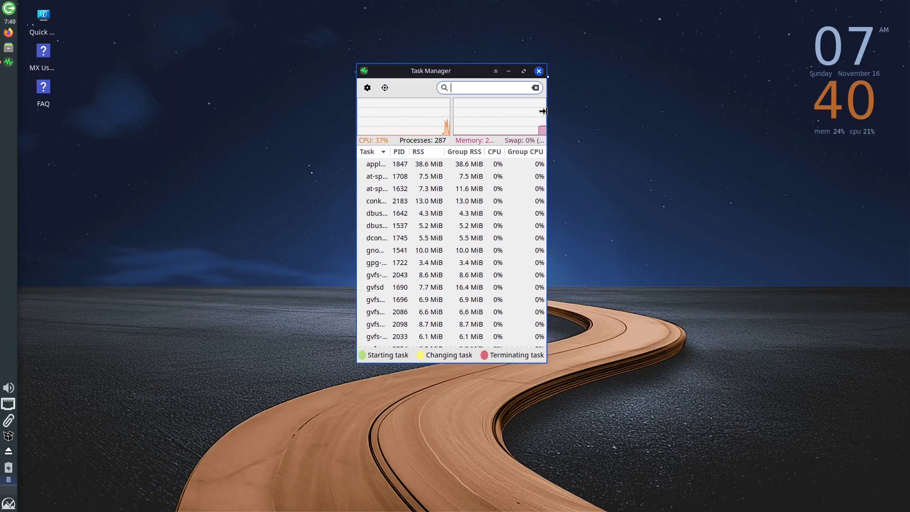
{"action": "left_click_drag", "start_coordinate": [545, 115], "coordinate": [760, 100]}
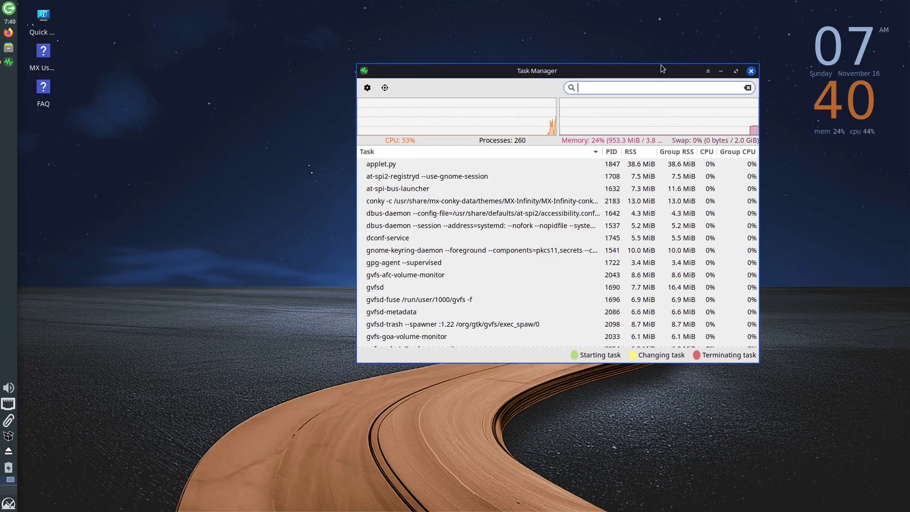
{"action": "left_click_drag", "start_coordinate": [658, 74], "coordinate": [535, 81]}
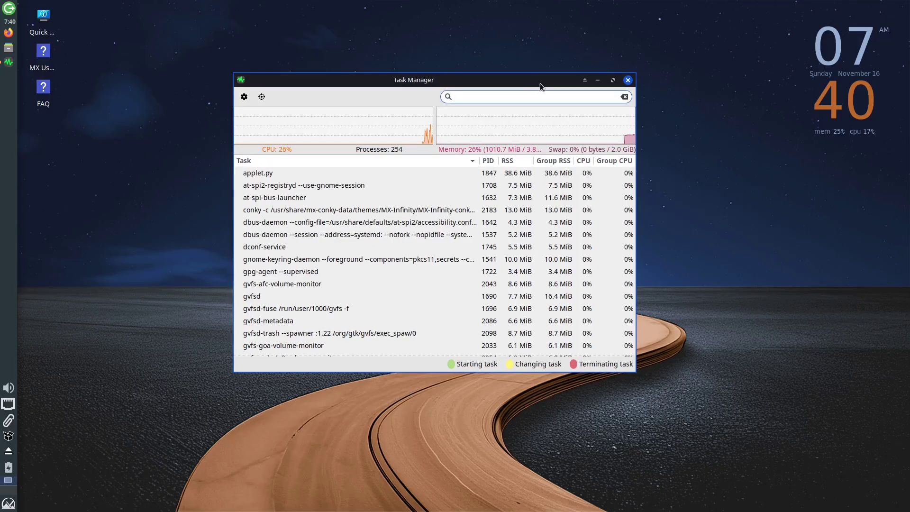
{"action": "left_click", "coordinate": [626, 81]}
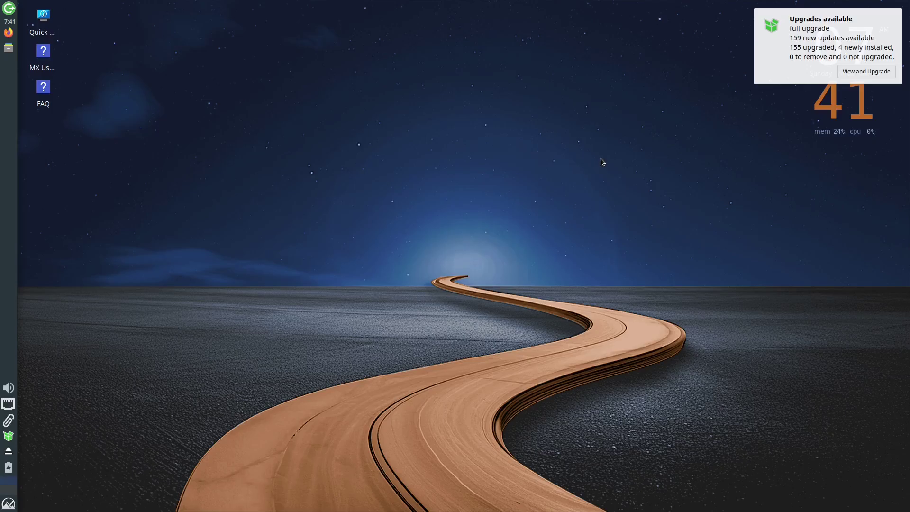
Run lsb_release -a and select its Description and Release lines.
{"action": "type", "text": "_release"}
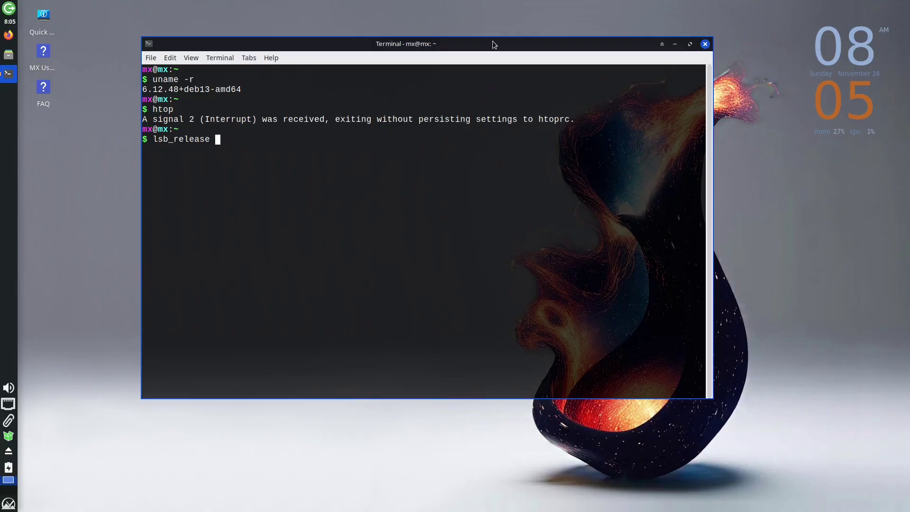
{"action": "type", "text": " -a"}
{"action": "key", "text": "Return"}
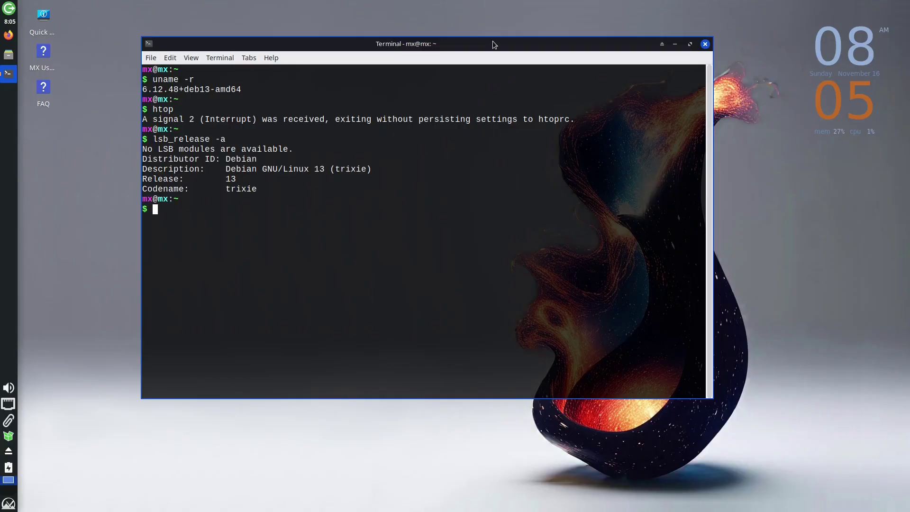
{"action": "triple_click", "coordinate": [273, 167]}
{"action": "triple_click", "coordinate": [247, 179]}
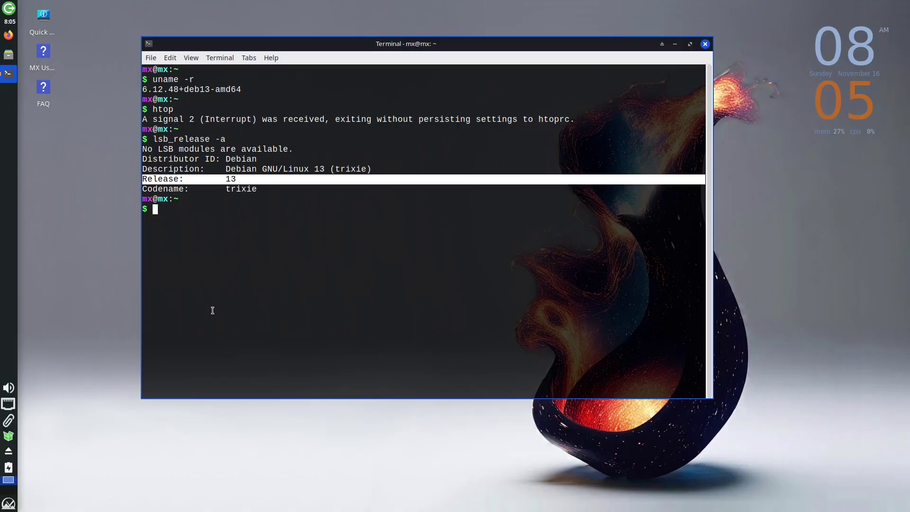
{"action": "left_click", "coordinate": [208, 245]}
Run apt list --installed and page down through the package list.
{"action": "type", "text": "apt "}
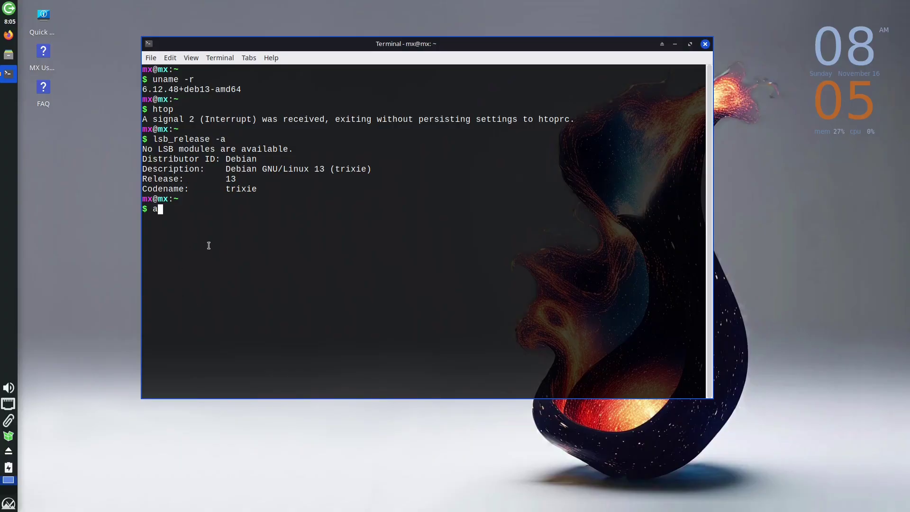
{"action": "type", "text": "list "}
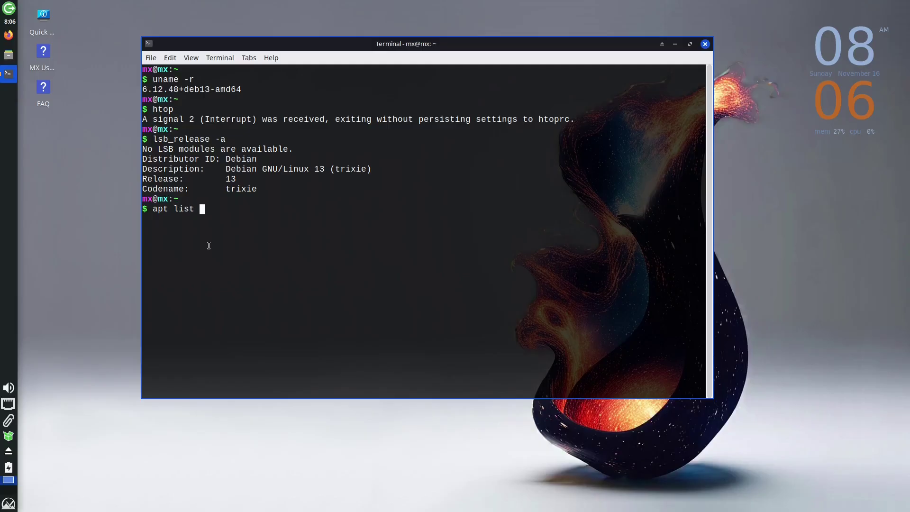
{"action": "type", "text": "--installed"}
{"action": "key", "text": "Return"}
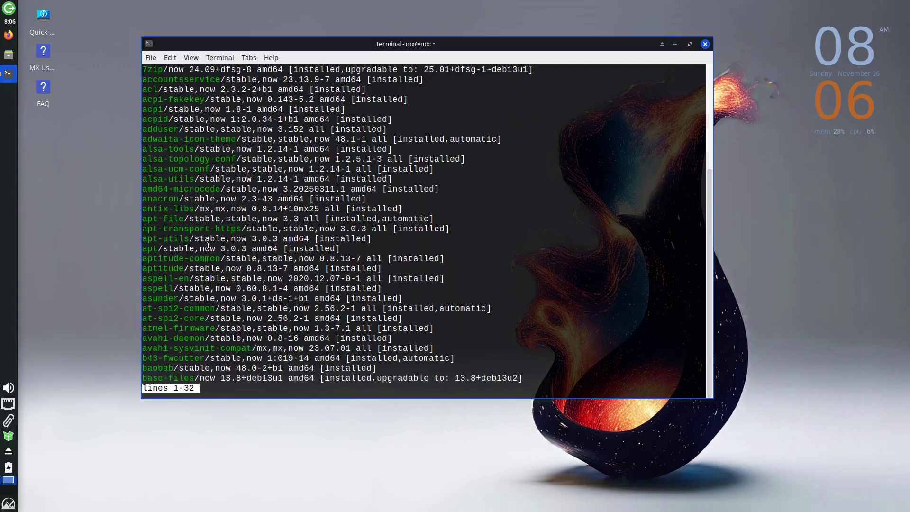
{"action": "scroll", "coordinate": [289, 228], "scroll_direction": "down", "scroll_amount": 20}
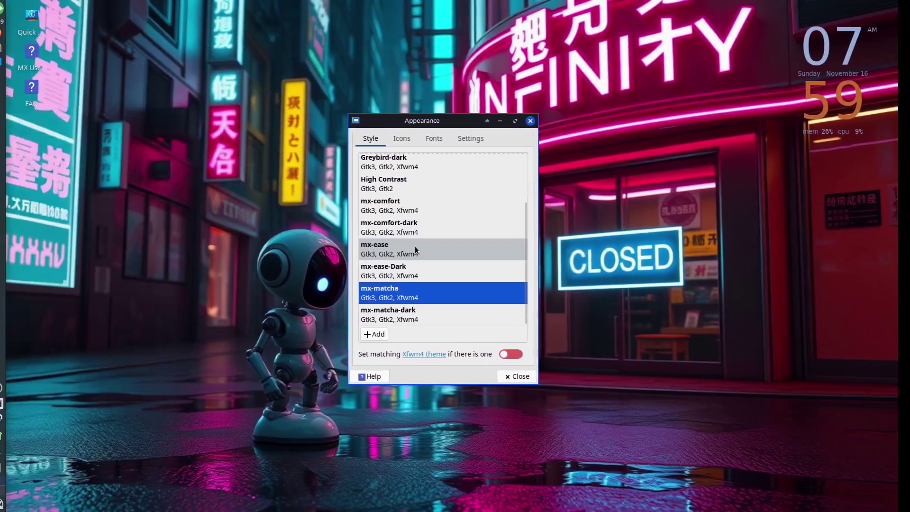
Open Thunar at home, try the mx-ease-Dark style, switch back to mx-ease, close Thunar.
{"action": "scroll", "coordinate": [459, 246], "scroll_direction": "up", "scroll_amount": 3}
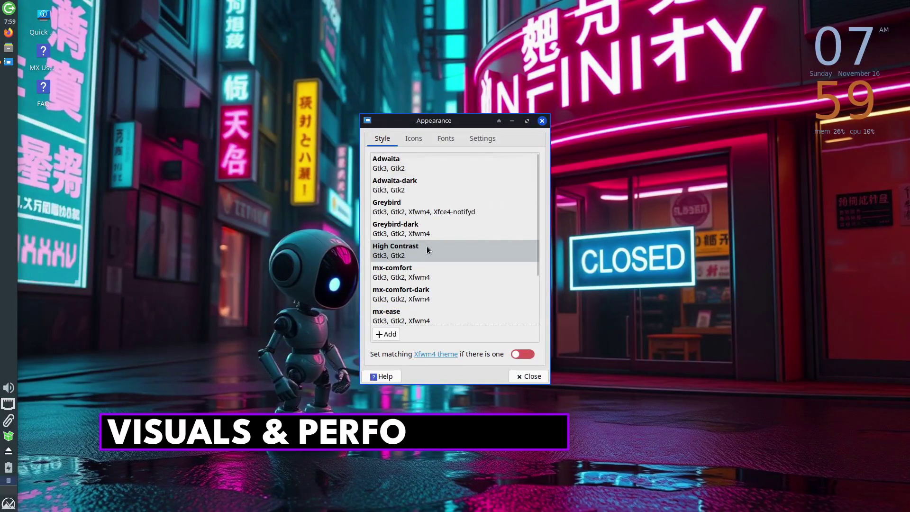
{"action": "scroll", "coordinate": [427, 250], "scroll_direction": "down", "scroll_amount": 3}
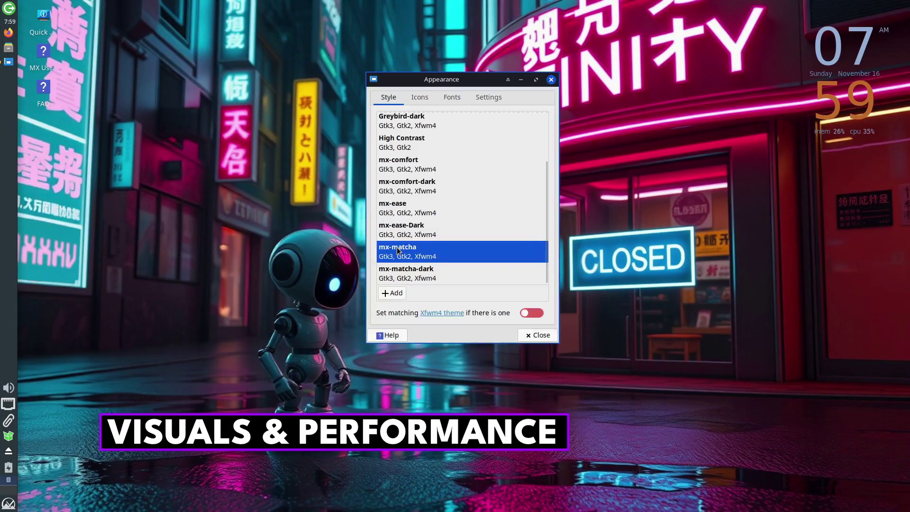
{"action": "left_click", "coordinate": [9, 62]}
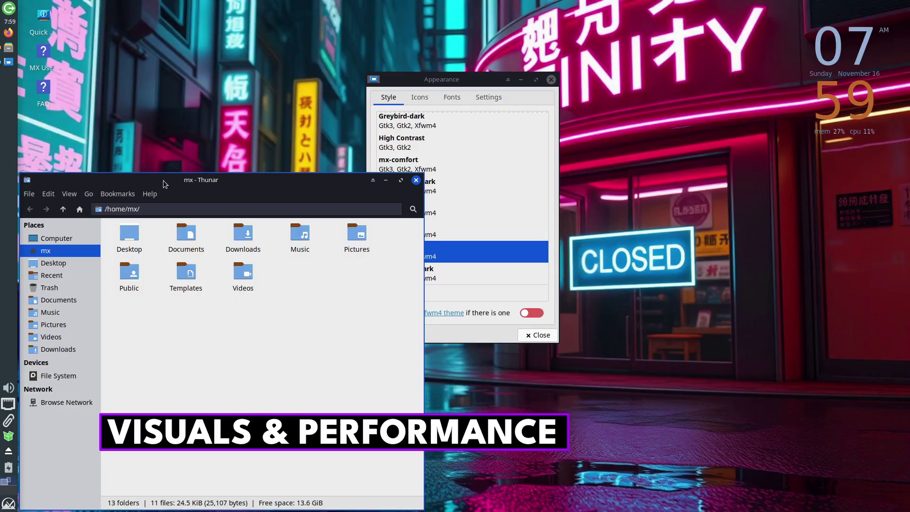
{"action": "left_click_drag", "start_coordinate": [166, 180], "coordinate": [160, 57]}
{"action": "left_click", "coordinate": [437, 233]}
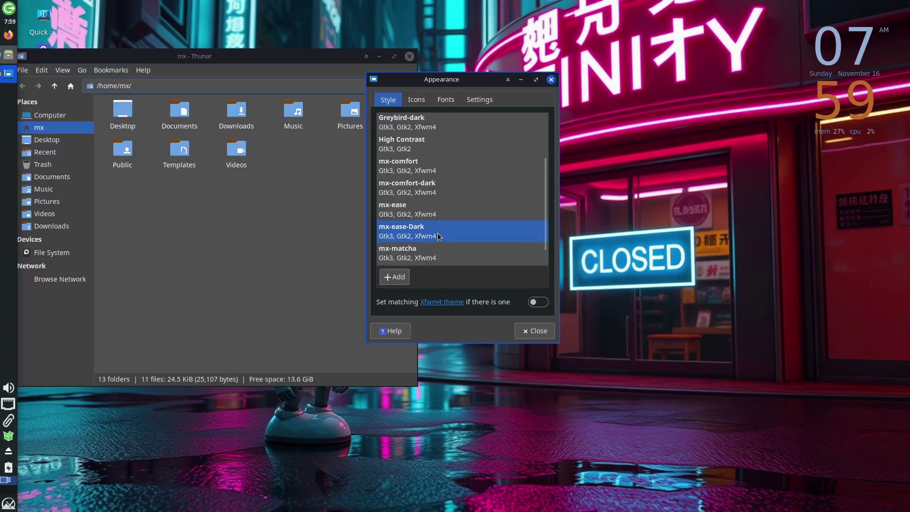
{"action": "left_click", "coordinate": [430, 200]}
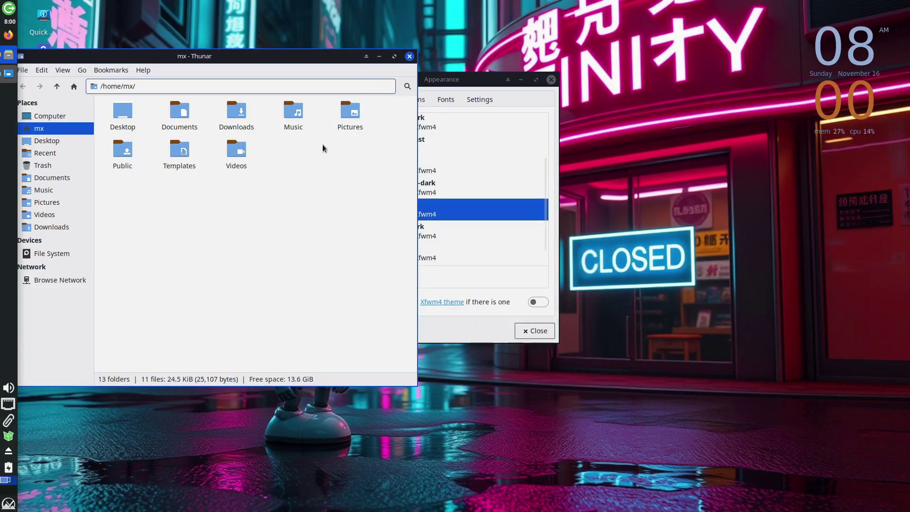
{"action": "left_click", "coordinate": [409, 56]}
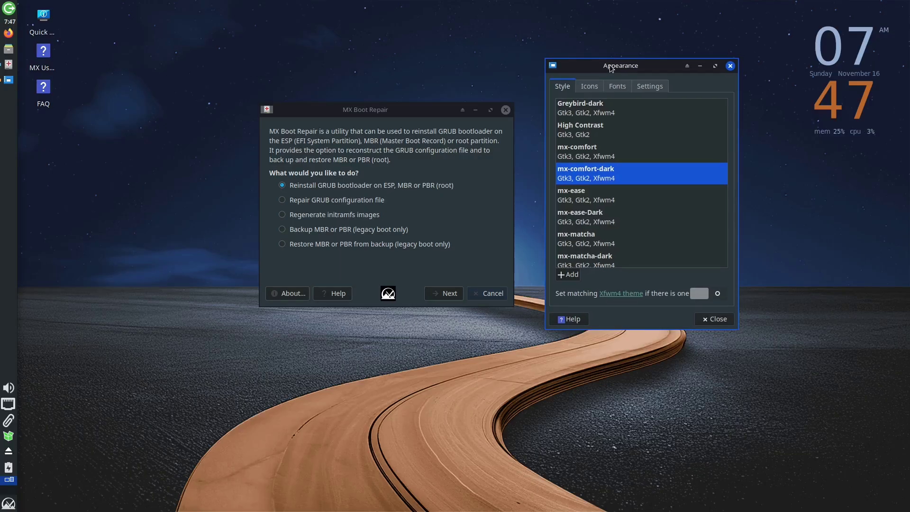
Try High Contrast and mx-matcha, settle on mx-matcha-dark, then open Settings Manager from Whisker.
{"action": "left_click", "coordinate": [587, 126]}
{"action": "left_click", "coordinate": [587, 240]}
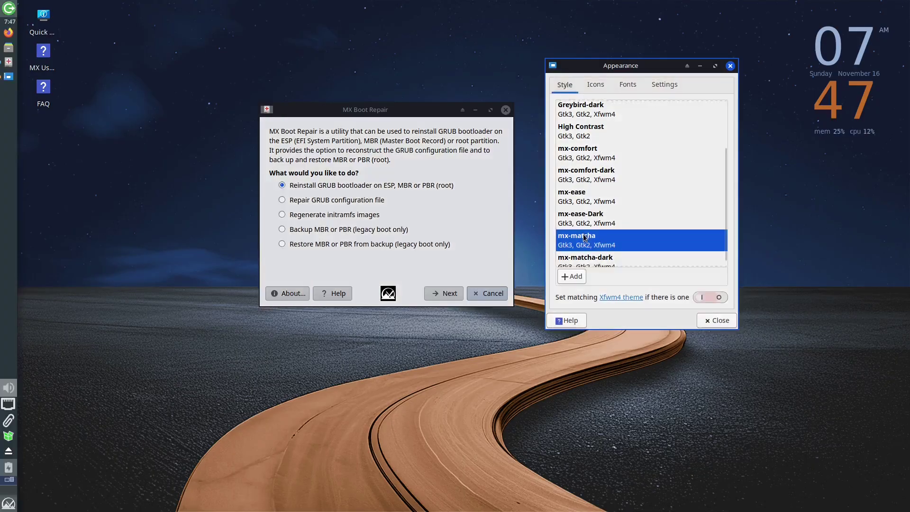
{"action": "left_click", "coordinate": [590, 262]}
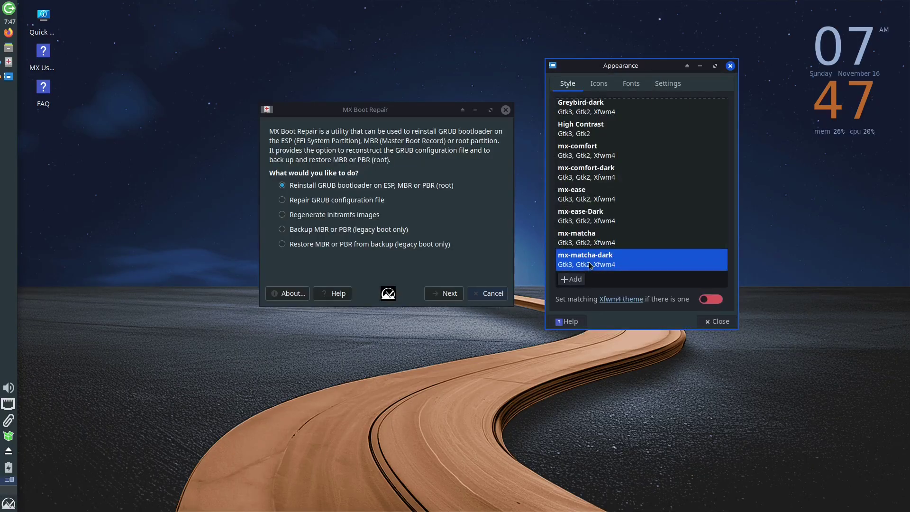
{"action": "scroll", "coordinate": [618, 216], "scroll_direction": "up", "scroll_amount": 3}
{"action": "scroll", "coordinate": [617, 216], "scroll_direction": "down", "scroll_amount": 3}
{"action": "left_click", "coordinate": [8, 504]}
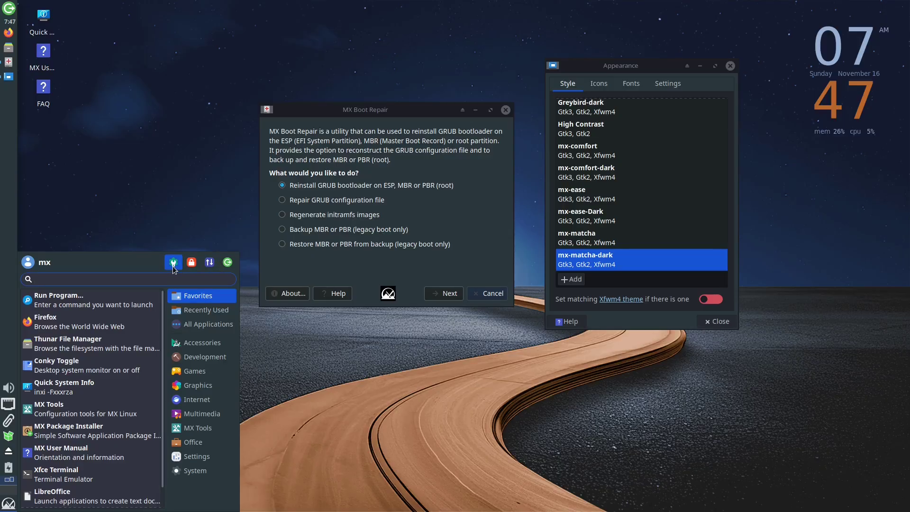
{"action": "left_click", "coordinate": [174, 263]}
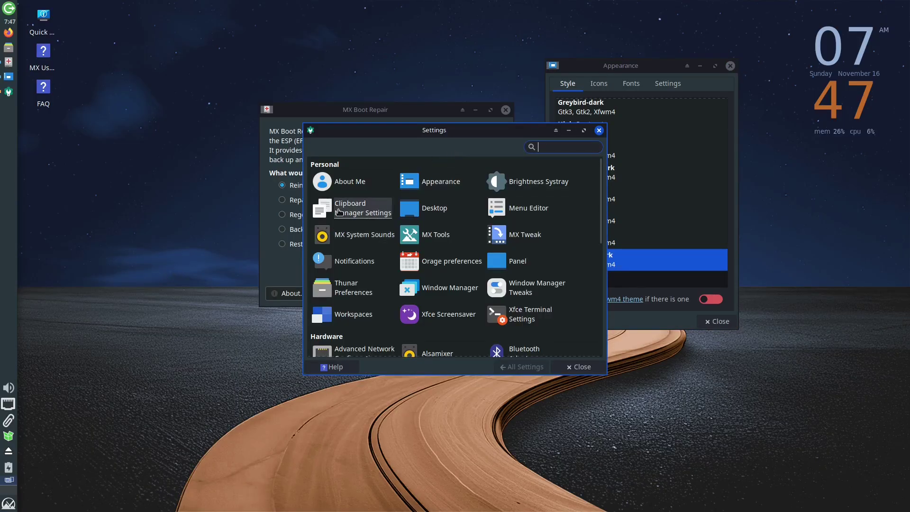
Search Settings for 'dark', view the Desktop background panel, return to All Settings, and close.
{"action": "key", "text": "super"}
{"action": "type", "text": "sys"}
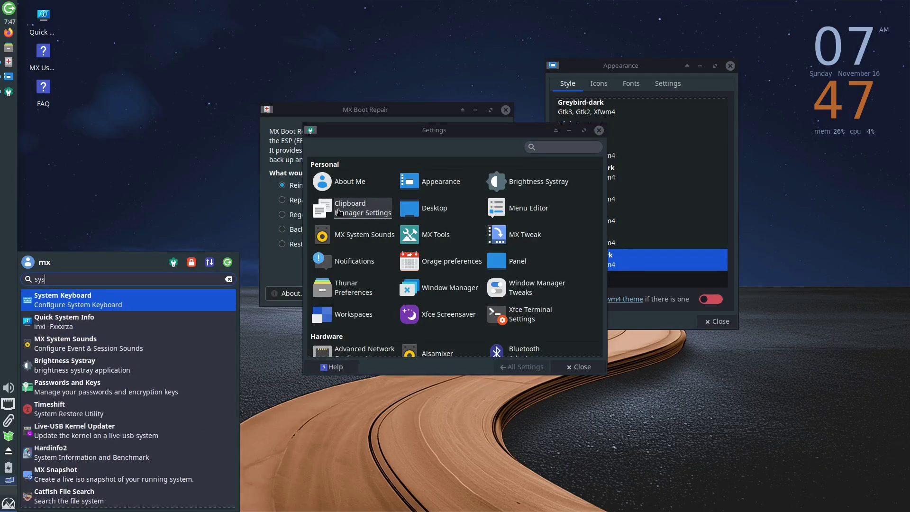
{"action": "type", "text": "te"}
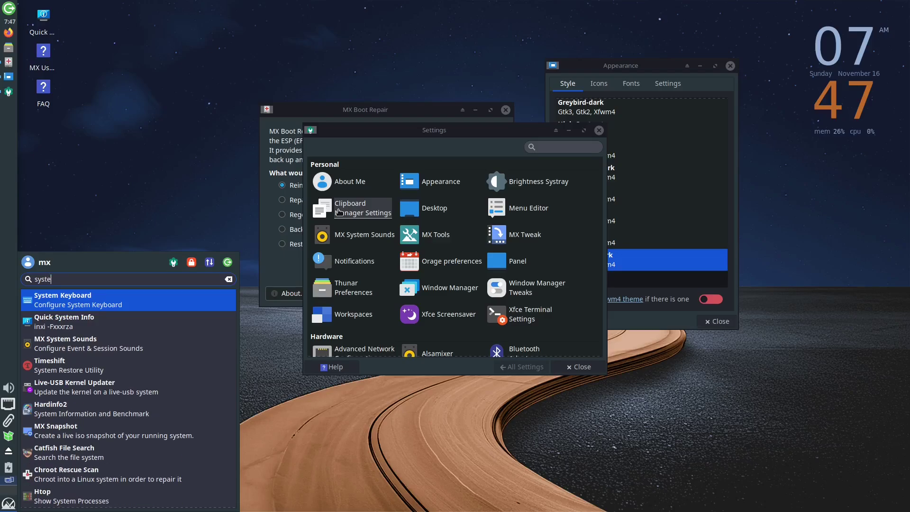
{"action": "left_click", "coordinate": [414, 131]}
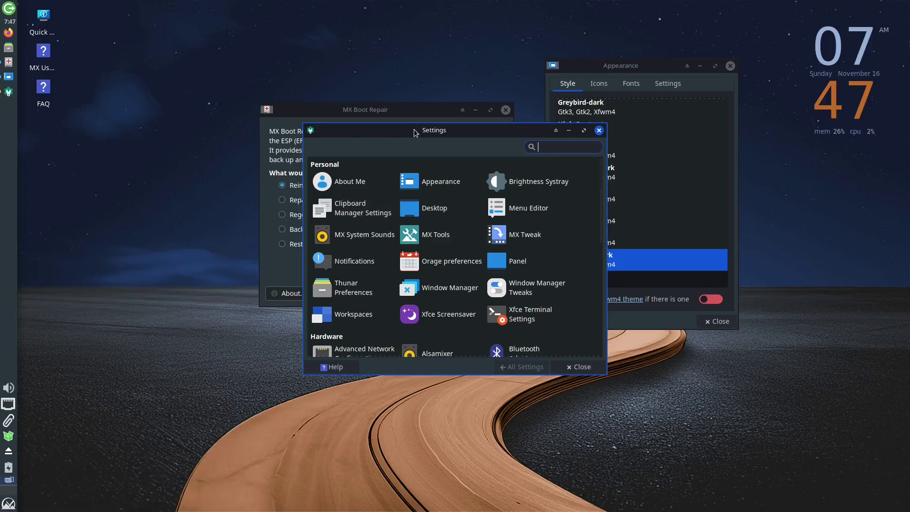
{"action": "type", "text": "dark"}
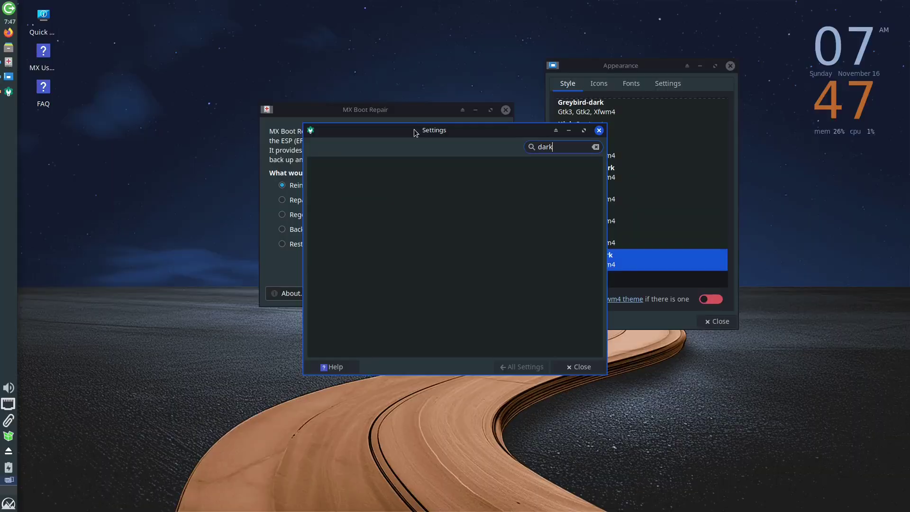
{"action": "key", "text": "BackSpace"}
{"action": "key", "text": "BackSpace"}
{"action": "key", "text": "BackSpace"}
{"action": "key", "text": "BackSpace"}
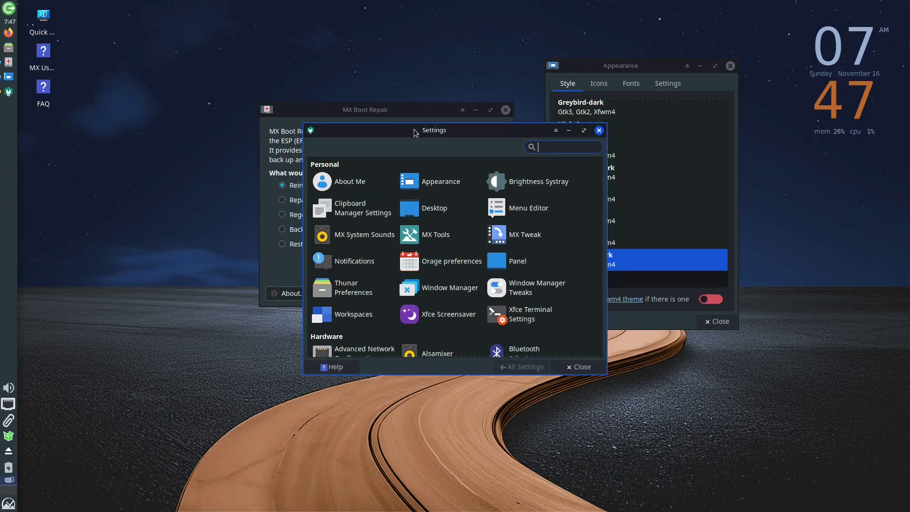
{"action": "left_click", "coordinate": [436, 216]}
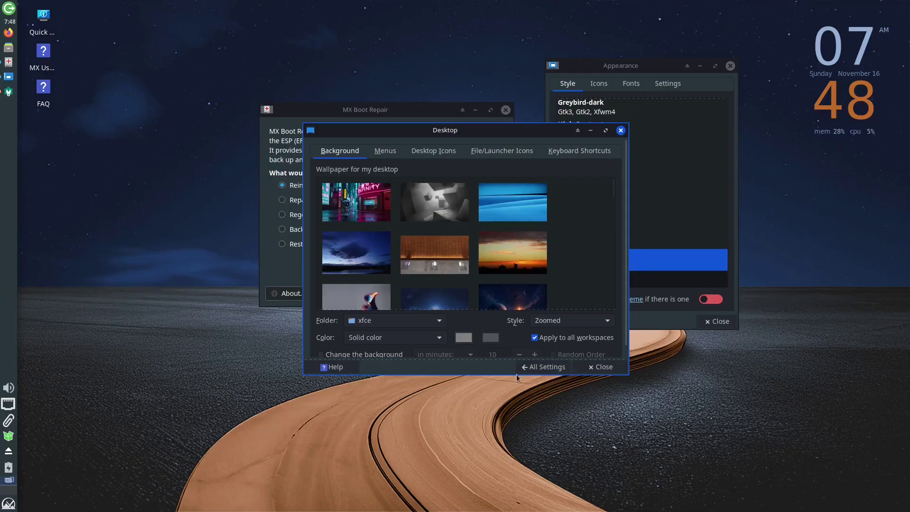
{"action": "left_click", "coordinate": [545, 367]}
{"action": "scroll", "coordinate": [493, 265], "scroll_direction": "down", "scroll_amount": 5}
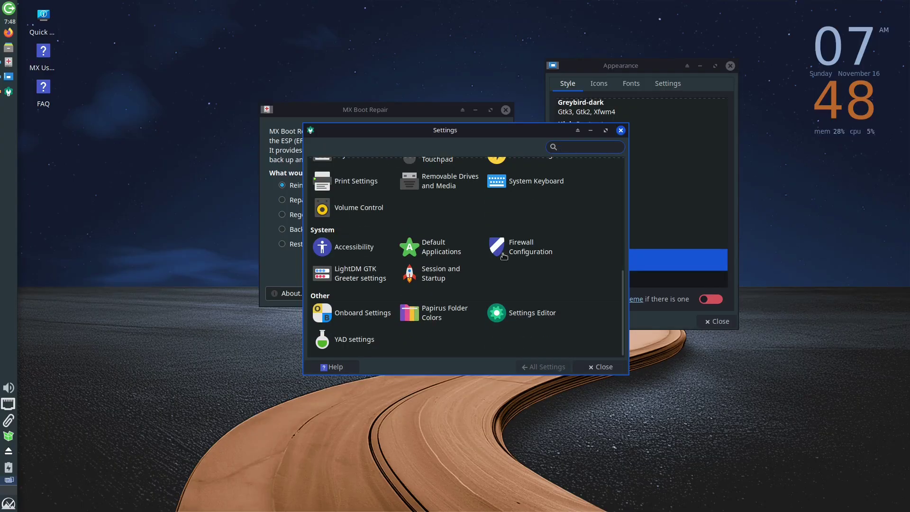
{"action": "left_click", "coordinate": [621, 130]}
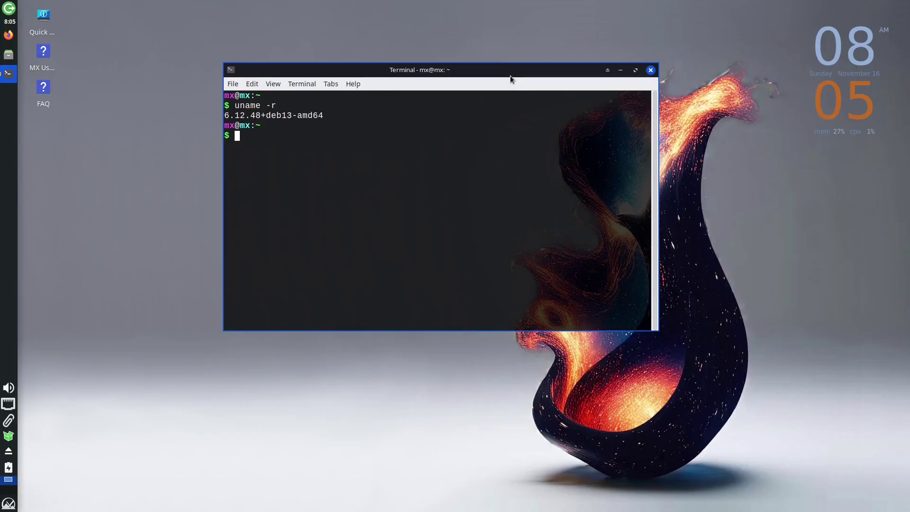
Run htop, enlarge and reposition the terminal, then quit htop with Ctrl+C.
{"action": "type", "text": "htop"}
{"action": "key", "text": "Return"}
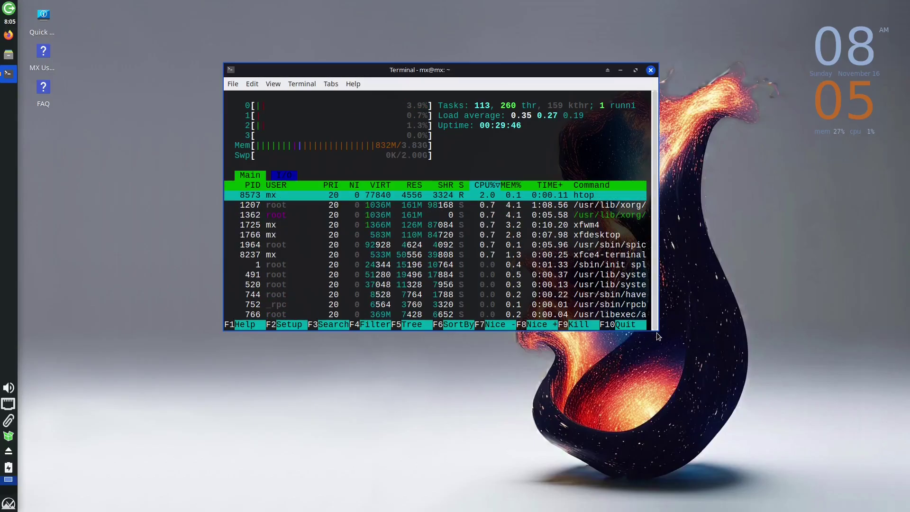
{"action": "left_click_drag", "start_coordinate": [655, 327], "coordinate": [795, 424]}
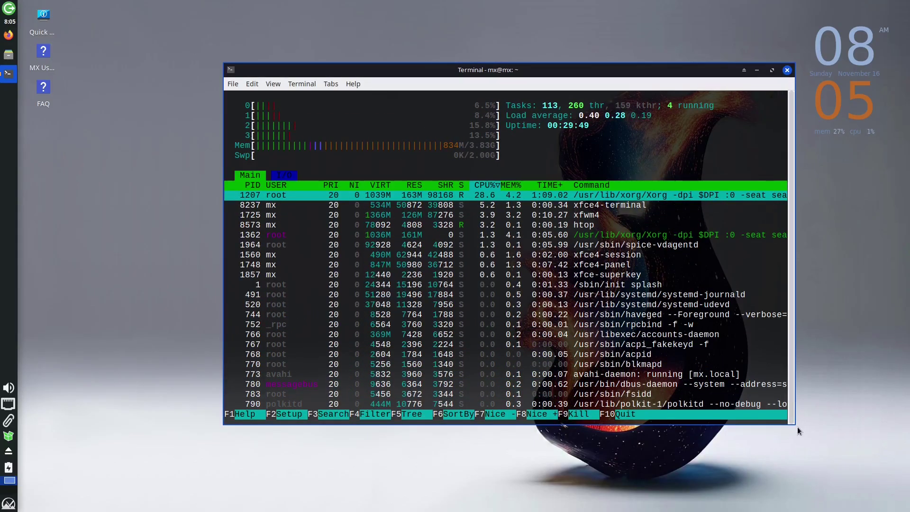
{"action": "left_click_drag", "start_coordinate": [575, 71], "coordinate": [493, 44]}
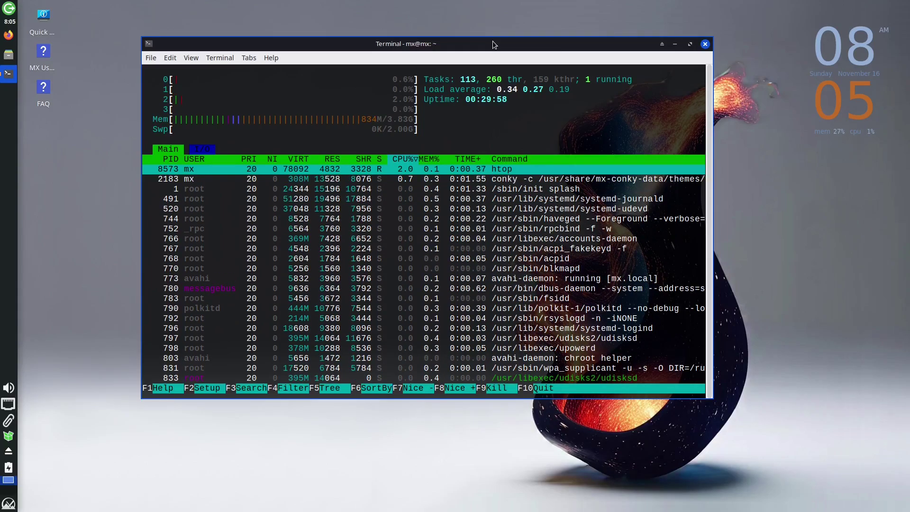
{"action": "key", "text": "ctrl+c"}
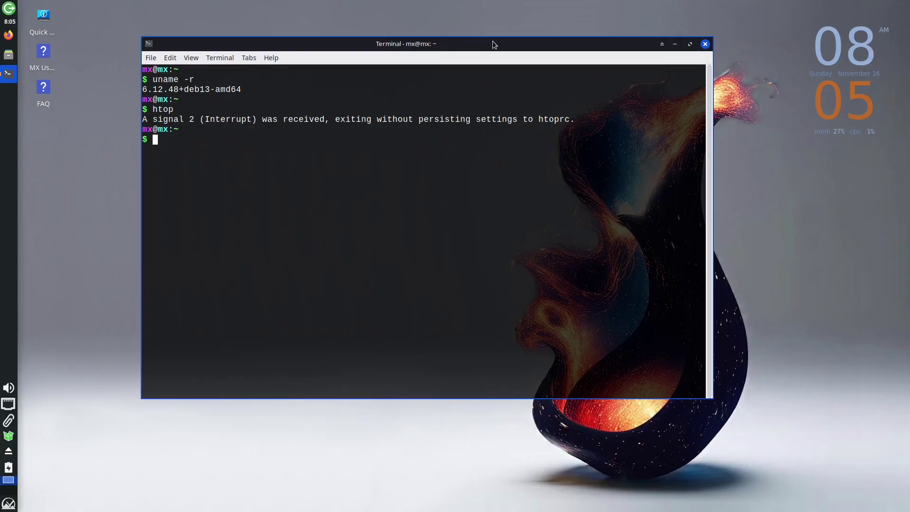
Run lsb_release -a, then highlight the Debian GNU/Linux 13 (trixie) Description and Release lines.
{"action": "type", "text": "lsb_release -a"}
{"action": "key", "text": "Return"}
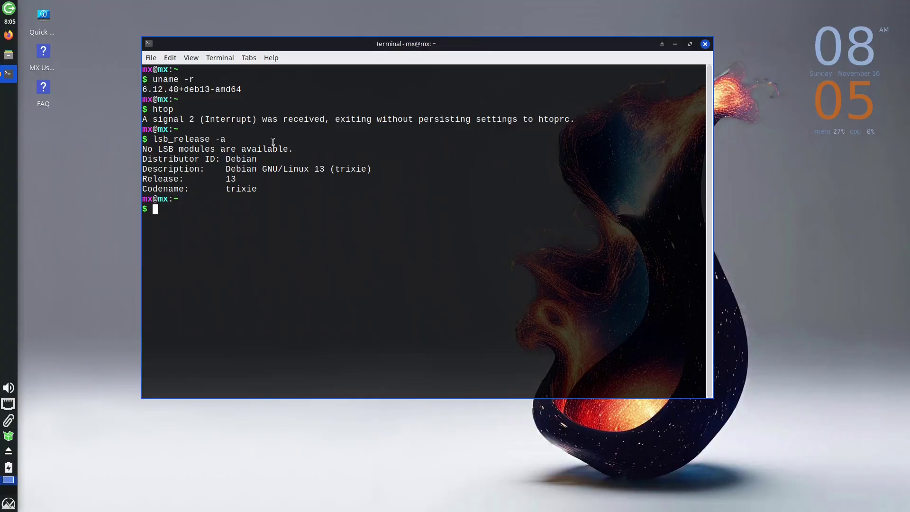
{"action": "double_click", "coordinate": [273, 169]}
{"action": "triple_click", "coordinate": [273, 168]}
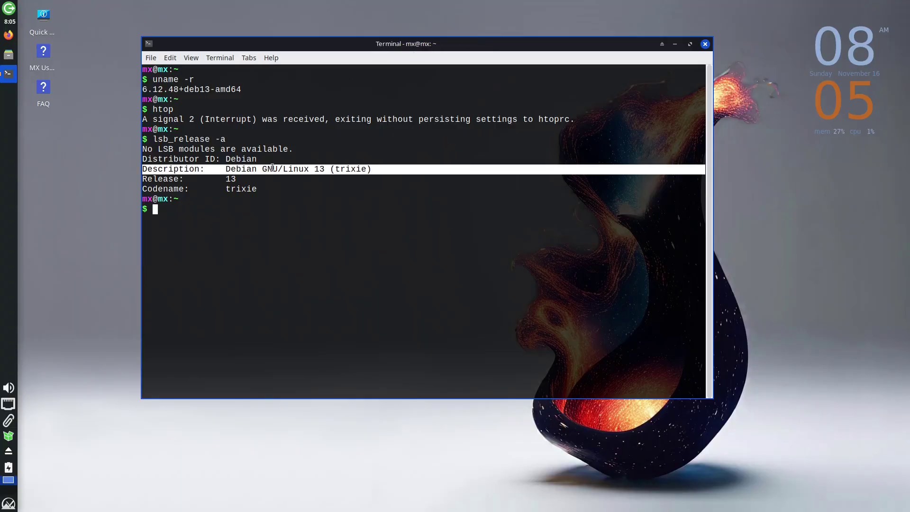
{"action": "triple_click", "coordinate": [248, 179]}
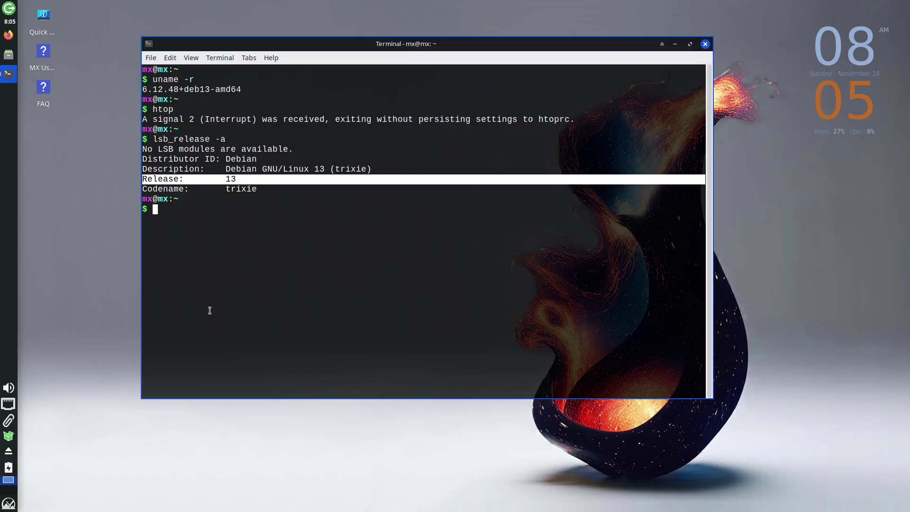
{"action": "left_click", "coordinate": [207, 246]}
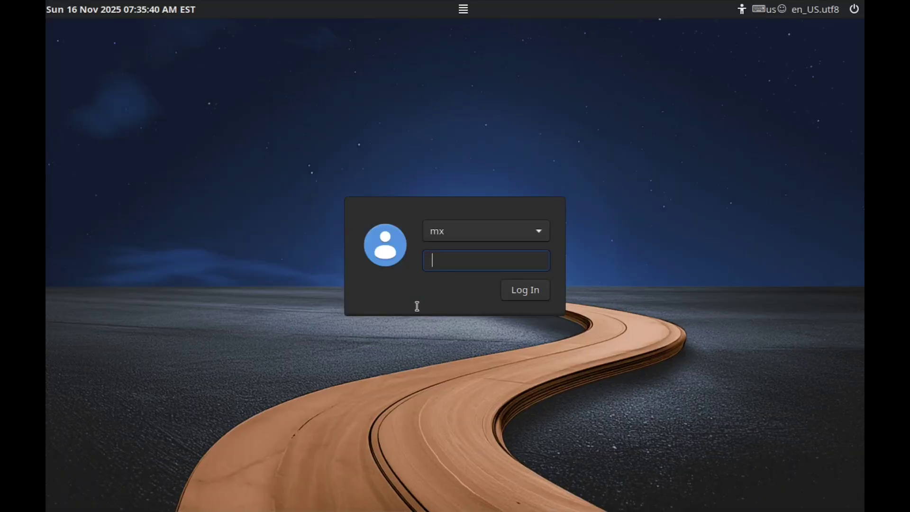
Log in with the account password and raise the sound volume.
{"action": "type", "text": "******"}
{"action": "key", "text": "Return"}
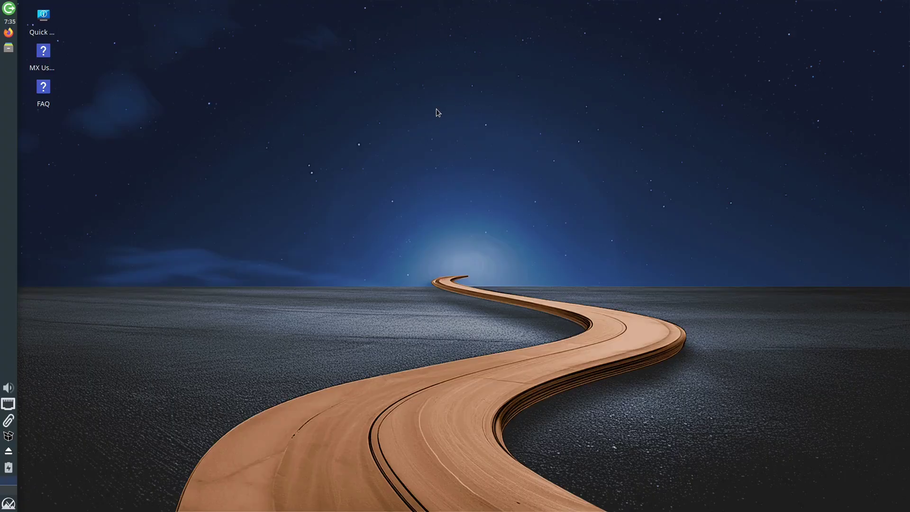
{"action": "key", "text": "XF86AudioRaiseVolume"}
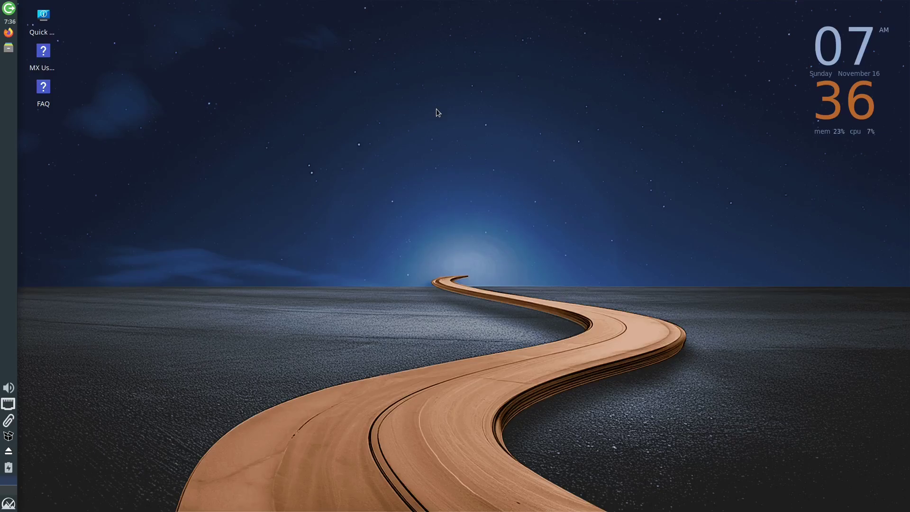
Open and dismiss the Whisker menu, the desktop context menu and the panel separator menu.
{"action": "key", "text": "super"}
{"action": "key", "text": "Escape"}
{"action": "right_click", "coordinate": [328, 19]}
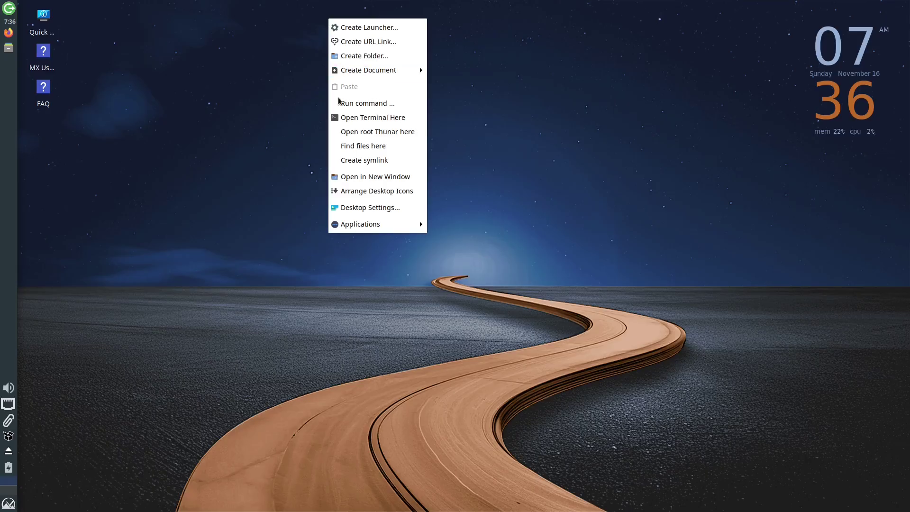
{"action": "left_click", "coordinate": [276, 220]}
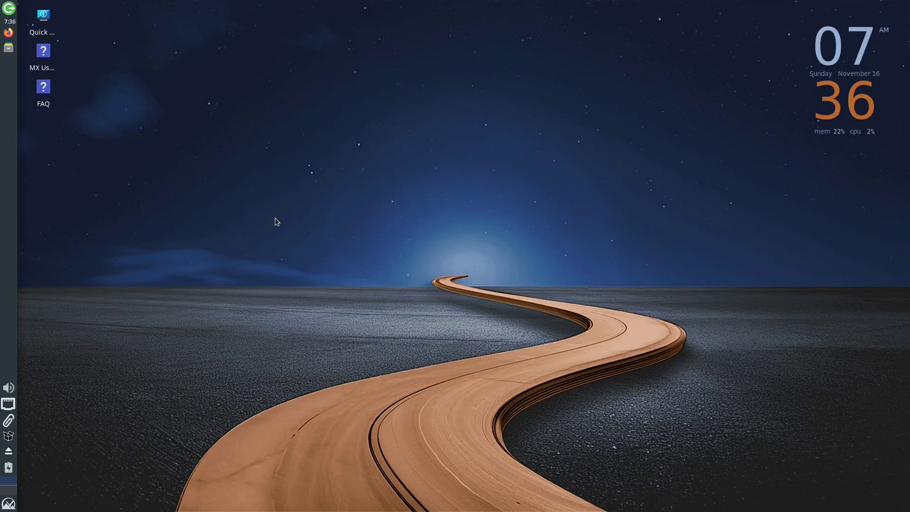
{"action": "right_click", "coordinate": [3, 259]}
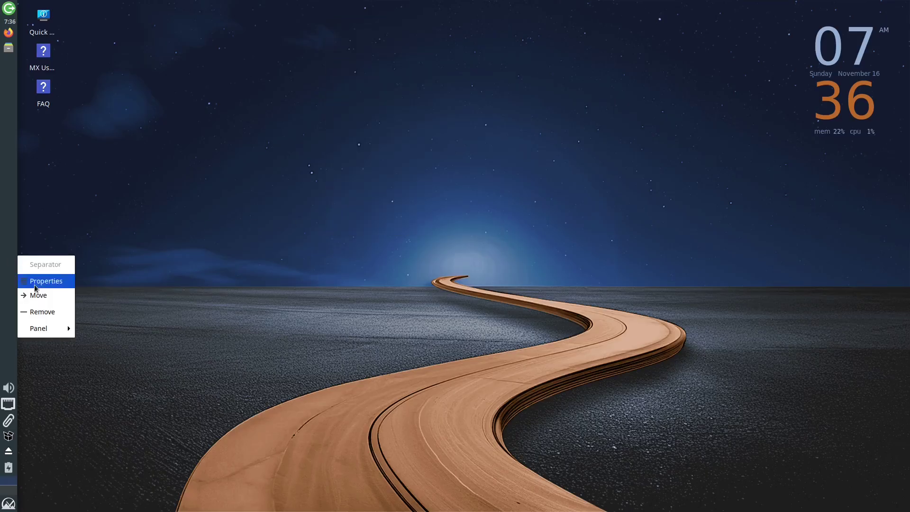
{"action": "left_click", "coordinate": [123, 212]}
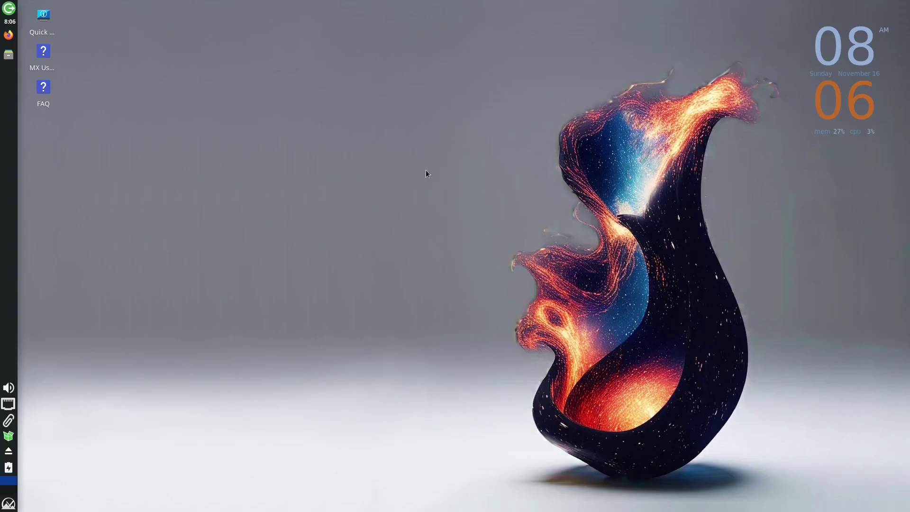
Launch MX Conky via a 'conky' search and preview AP-info-debianUpdates-coloursMod and discrete_background_black.
{"action": "key", "text": "super"}
{"action": "type", "text": "conky"}
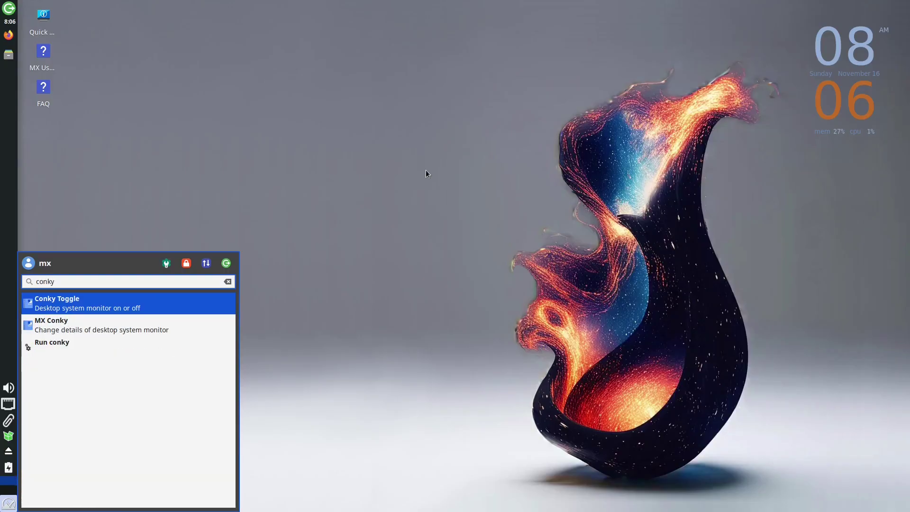
{"action": "key", "text": "Down"}
{"action": "key", "text": "Return"}
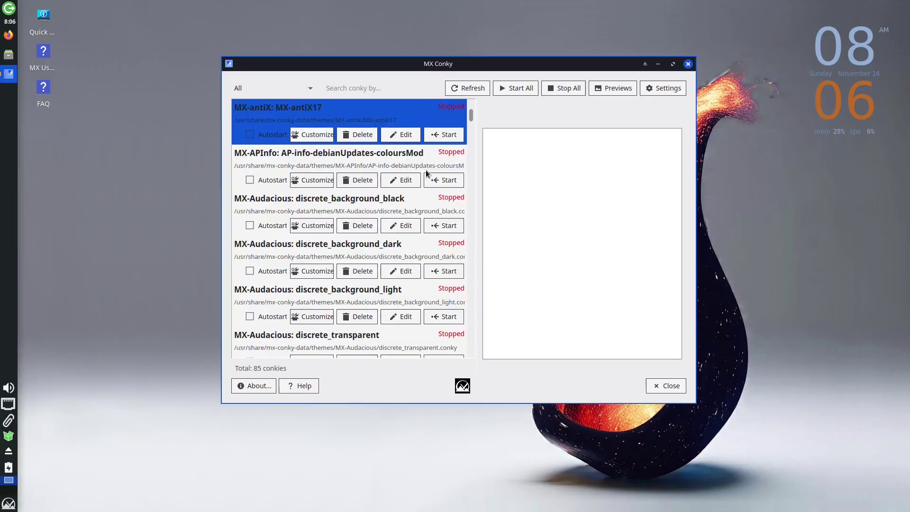
{"action": "left_click_drag", "start_coordinate": [554, 68], "coordinate": [474, 38]}
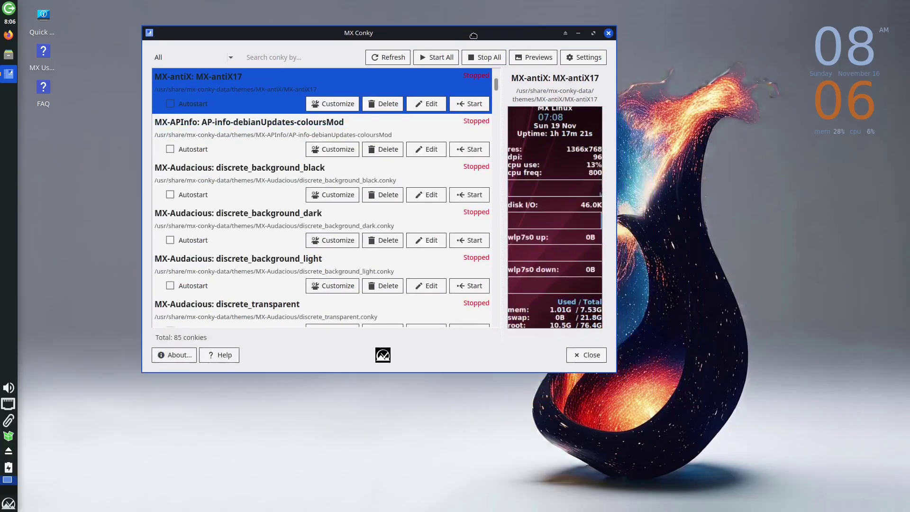
{"action": "left_click", "coordinate": [281, 130]}
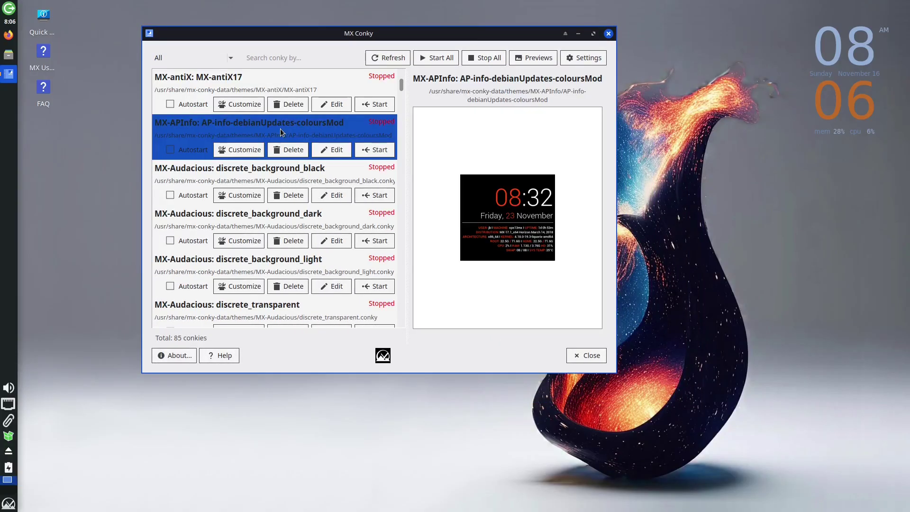
{"action": "left_click", "coordinate": [216, 179]}
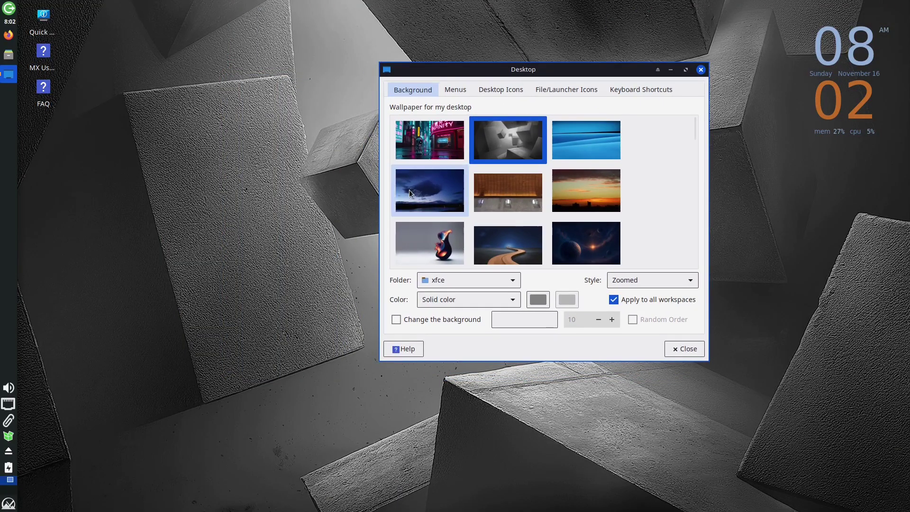
Try the blue-cloud, Cosmic-Vase2.jpg and sunset skyline images as the wallpaper.
{"action": "left_click", "coordinate": [410, 192]}
{"action": "left_click", "coordinate": [425, 249]}
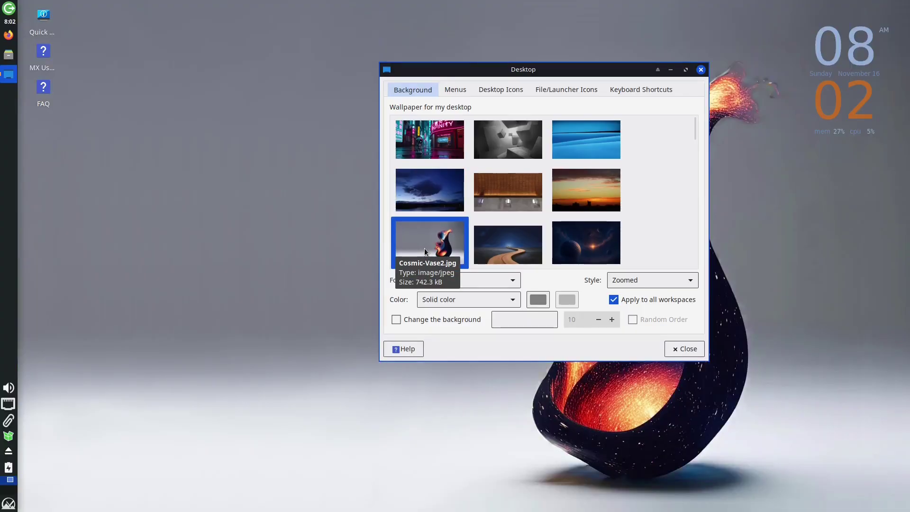
{"action": "left_click_drag", "start_coordinate": [582, 70], "coordinate": [395, 49]}
{"action": "left_click", "coordinate": [394, 165]}
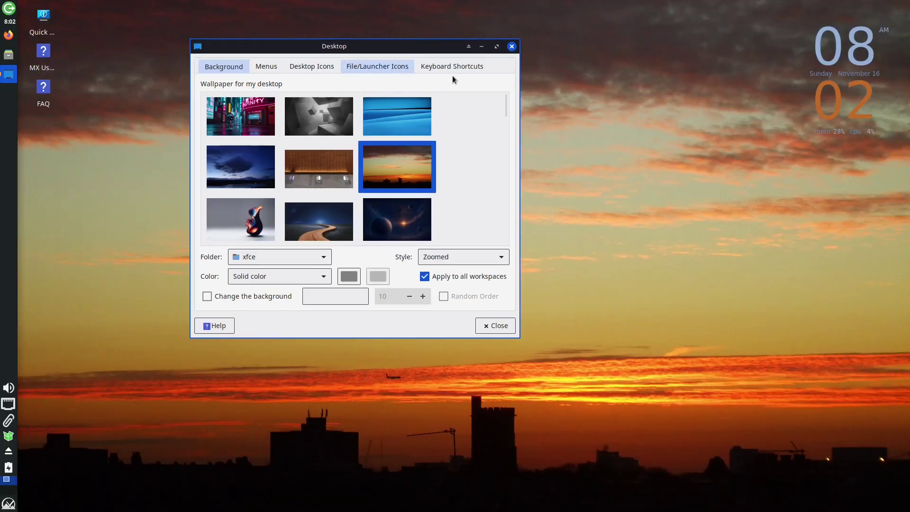
Minimize, restore, roll up and maximize Desktop settings, and set the cosmic vase wallpaper.
{"action": "left_click", "coordinate": [484, 46]}
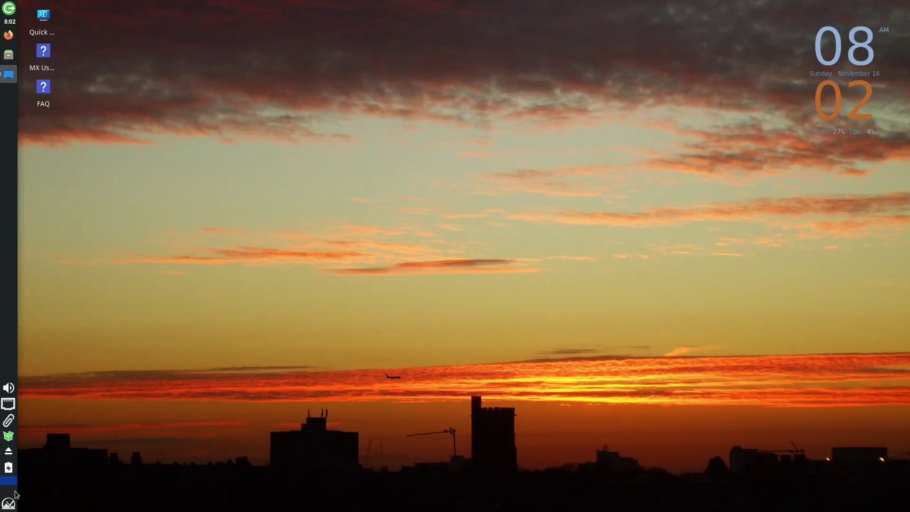
{"action": "left_click", "coordinate": [9, 74]}
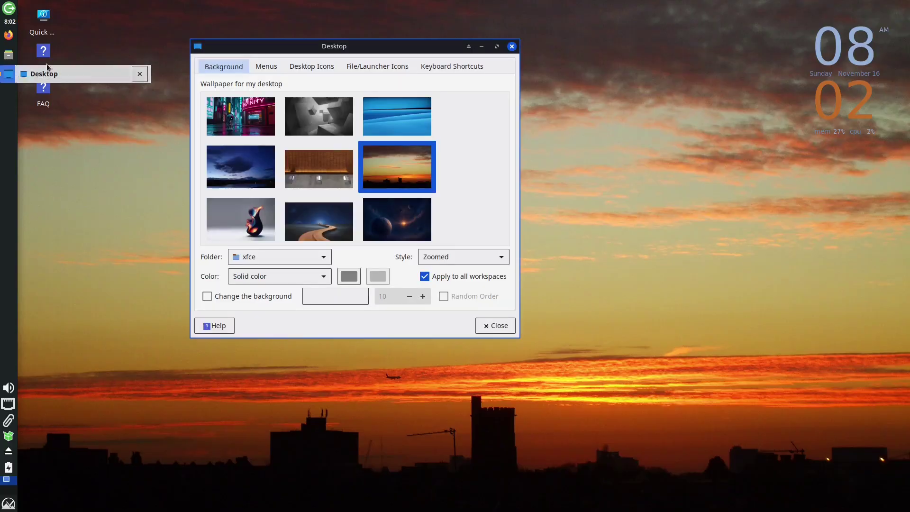
{"action": "left_click", "coordinate": [469, 48]}
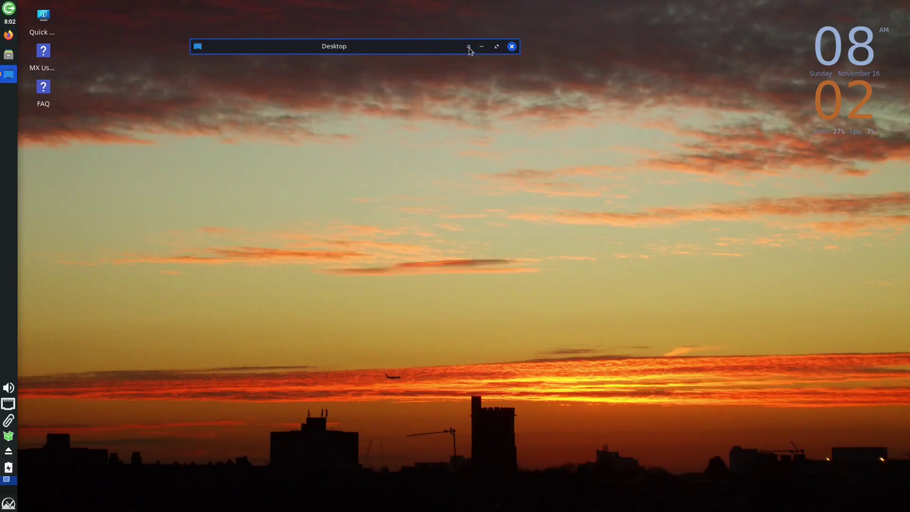
{"action": "left_click_drag", "start_coordinate": [417, 53], "coordinate": [455, 158]}
{"action": "double_click", "coordinate": [454, 155]}
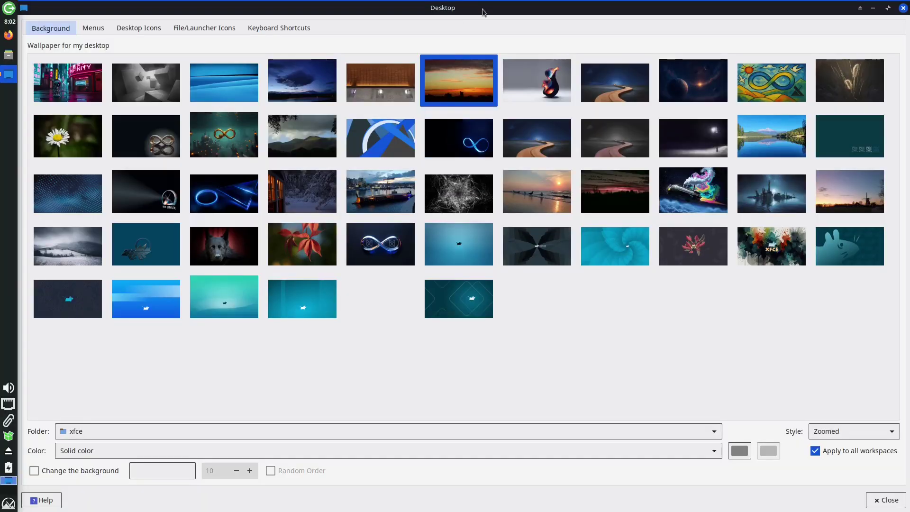
{"action": "left_click", "coordinate": [537, 80]}
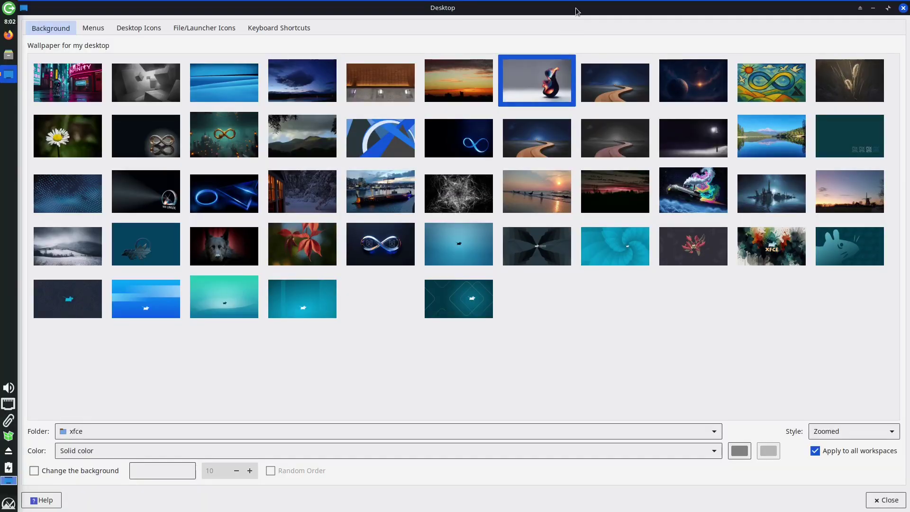
{"action": "left_click_drag", "start_coordinate": [576, 7], "coordinate": [488, 98]}
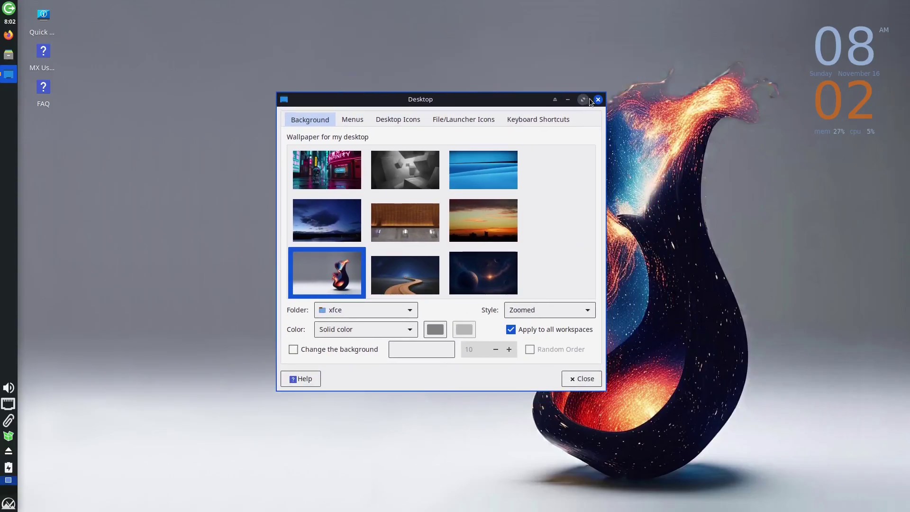
Review the Menus, Desktop Icons and File/Launcher Icons settings.
{"action": "left_click", "coordinate": [351, 120]}
{"action": "left_click_drag", "start_coordinate": [439, 103], "coordinate": [332, 47]}
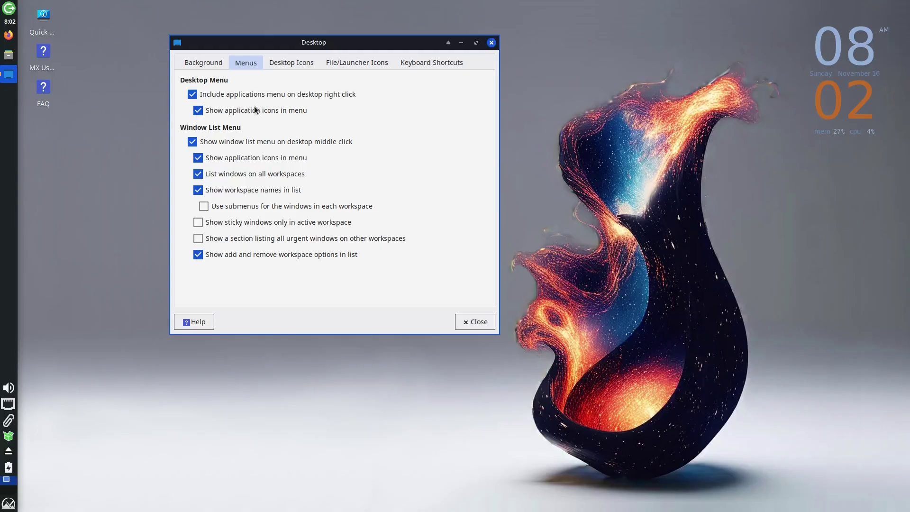
{"action": "left_click", "coordinate": [303, 64]}
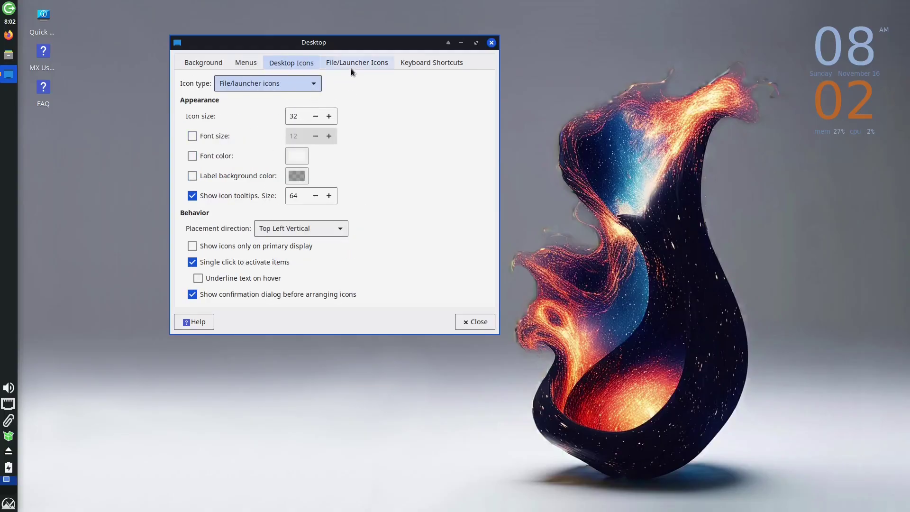
{"action": "left_click", "coordinate": [363, 69]}
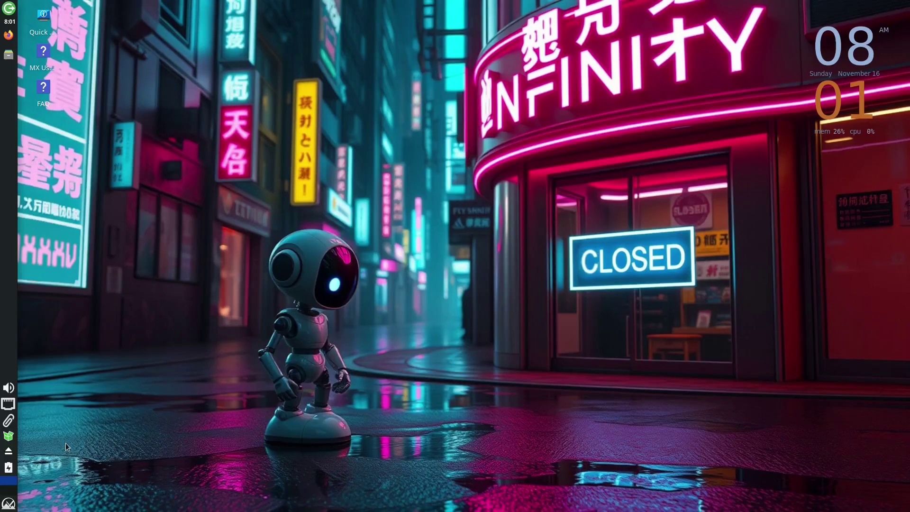
{"action": "key", "text": "super"}
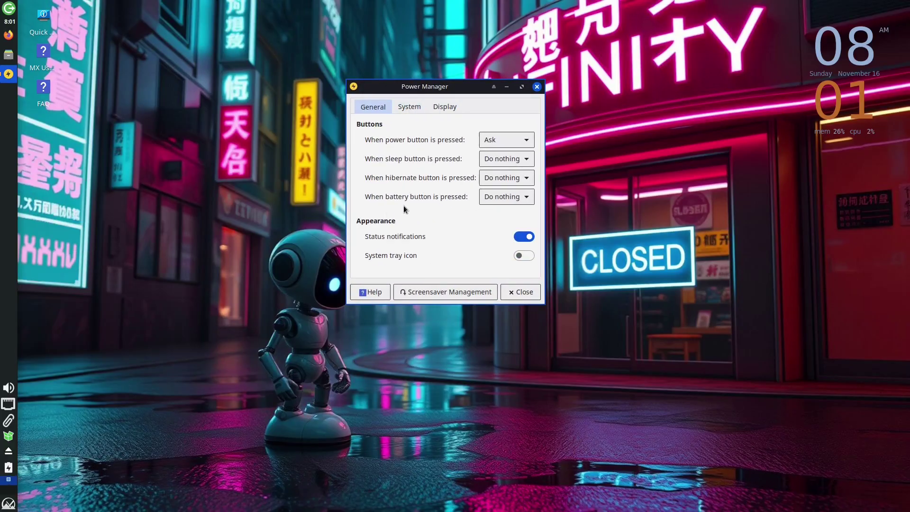
Review Power Manager's System and Display settings, then launch Firefox on the MX Linux blog.
{"action": "left_click", "coordinate": [410, 107]}
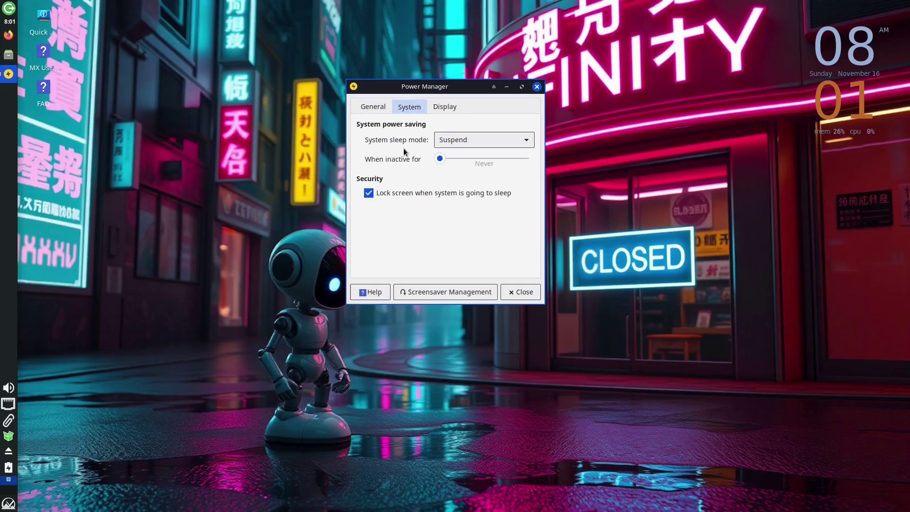
{"action": "left_click", "coordinate": [445, 106]}
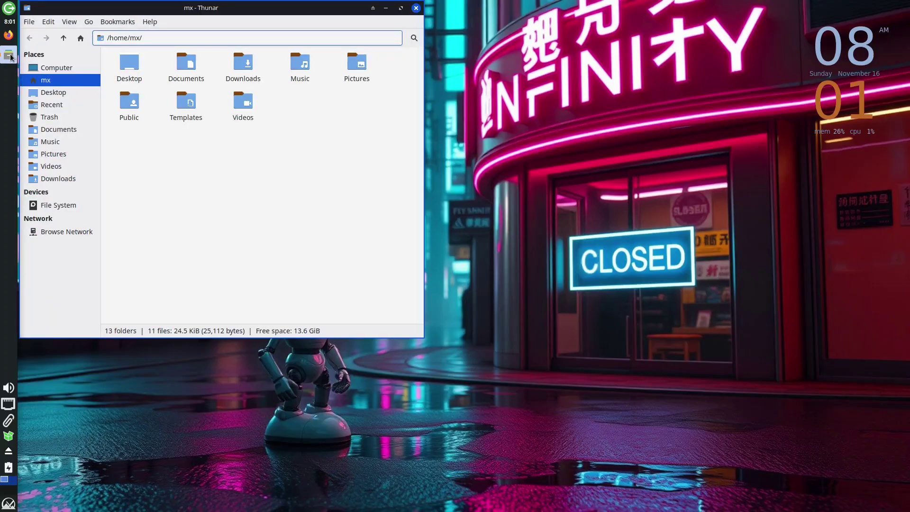
{"action": "left_click", "coordinate": [9, 35]}
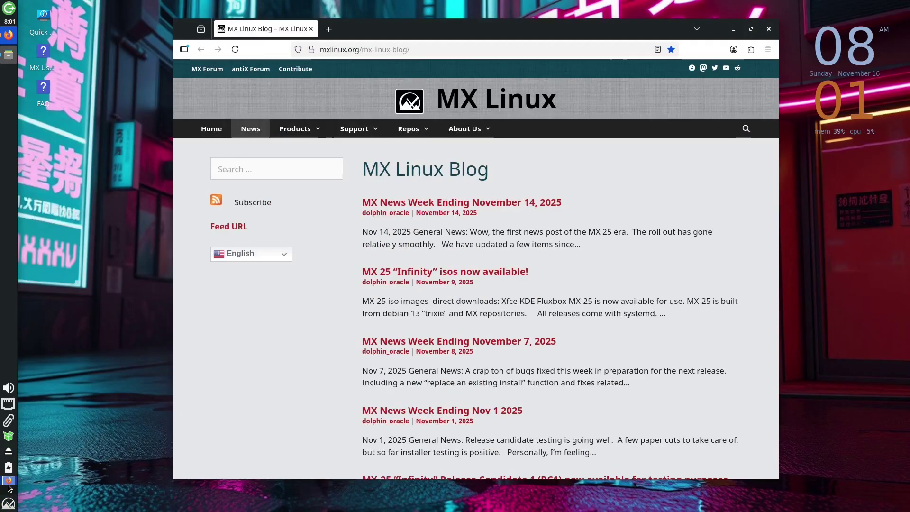
Show the power manager popup from its panel icon.
{"action": "left_click", "coordinate": [7, 468]}
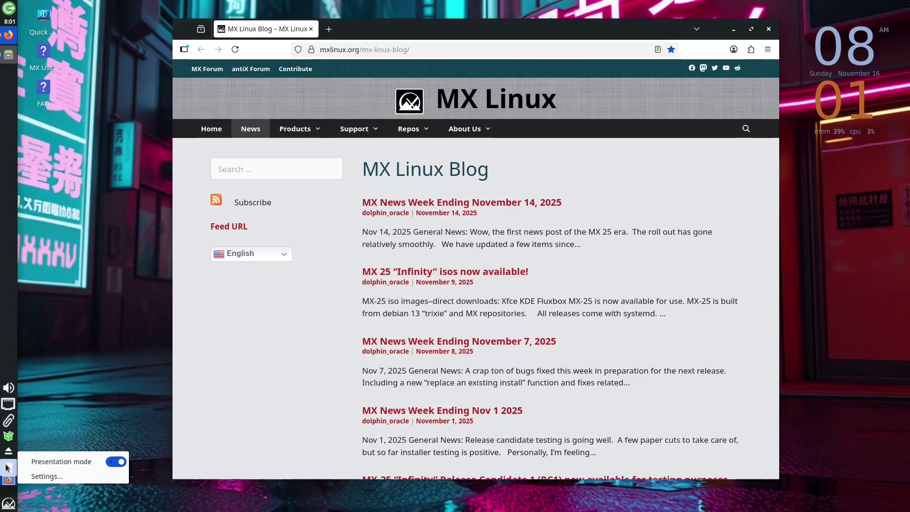